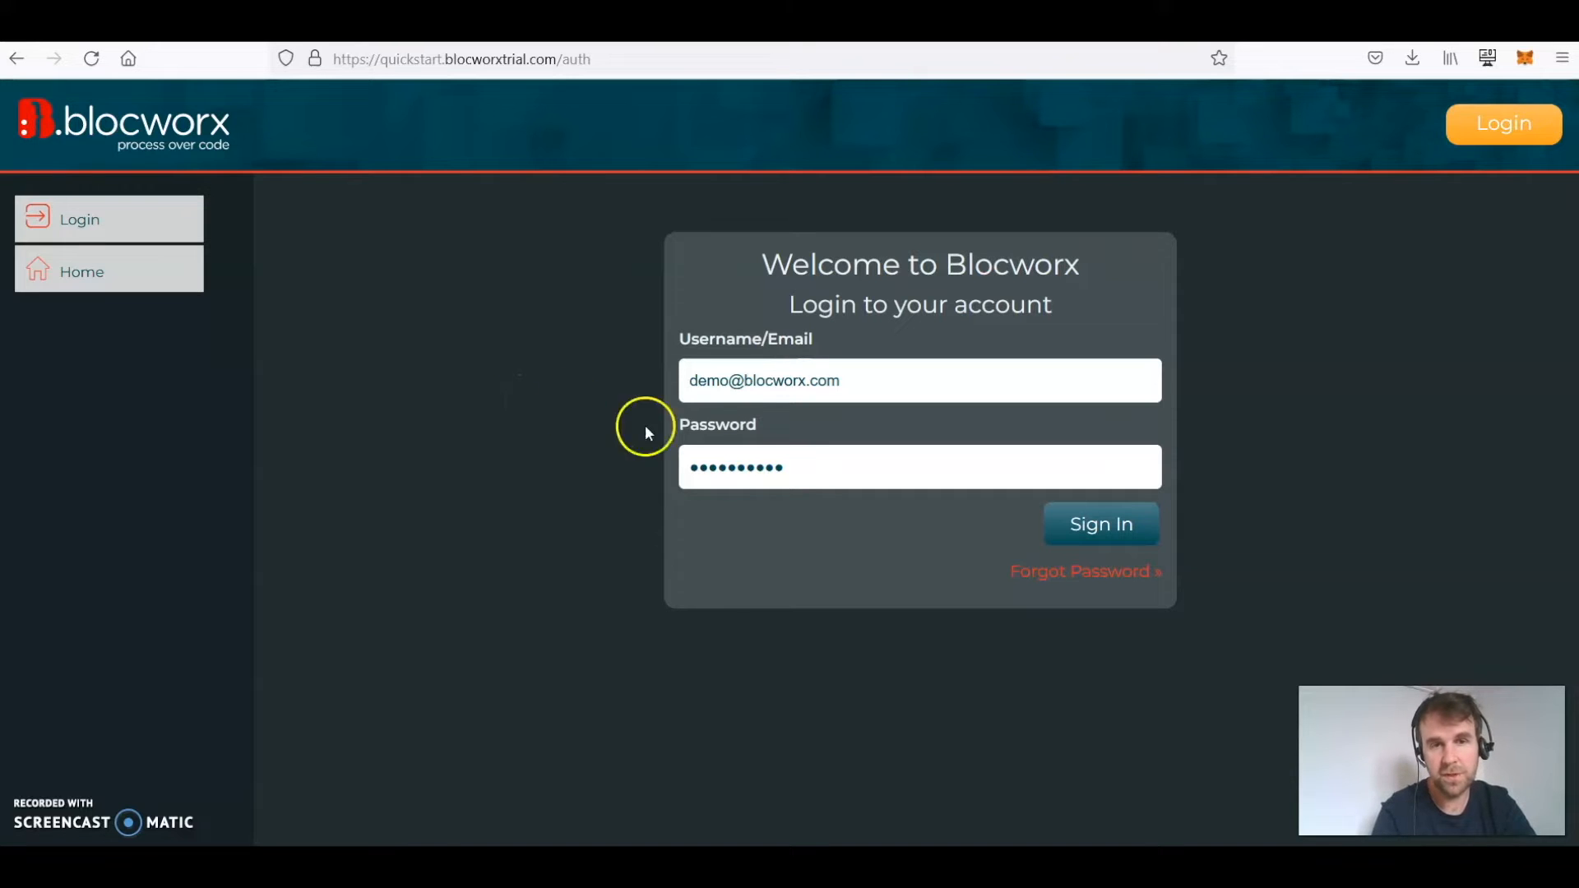
Sign in with the prefilled demo credentials, view the available module packages, and return to the home page.
{"action": "left_click", "coordinate": [1093, 531]}
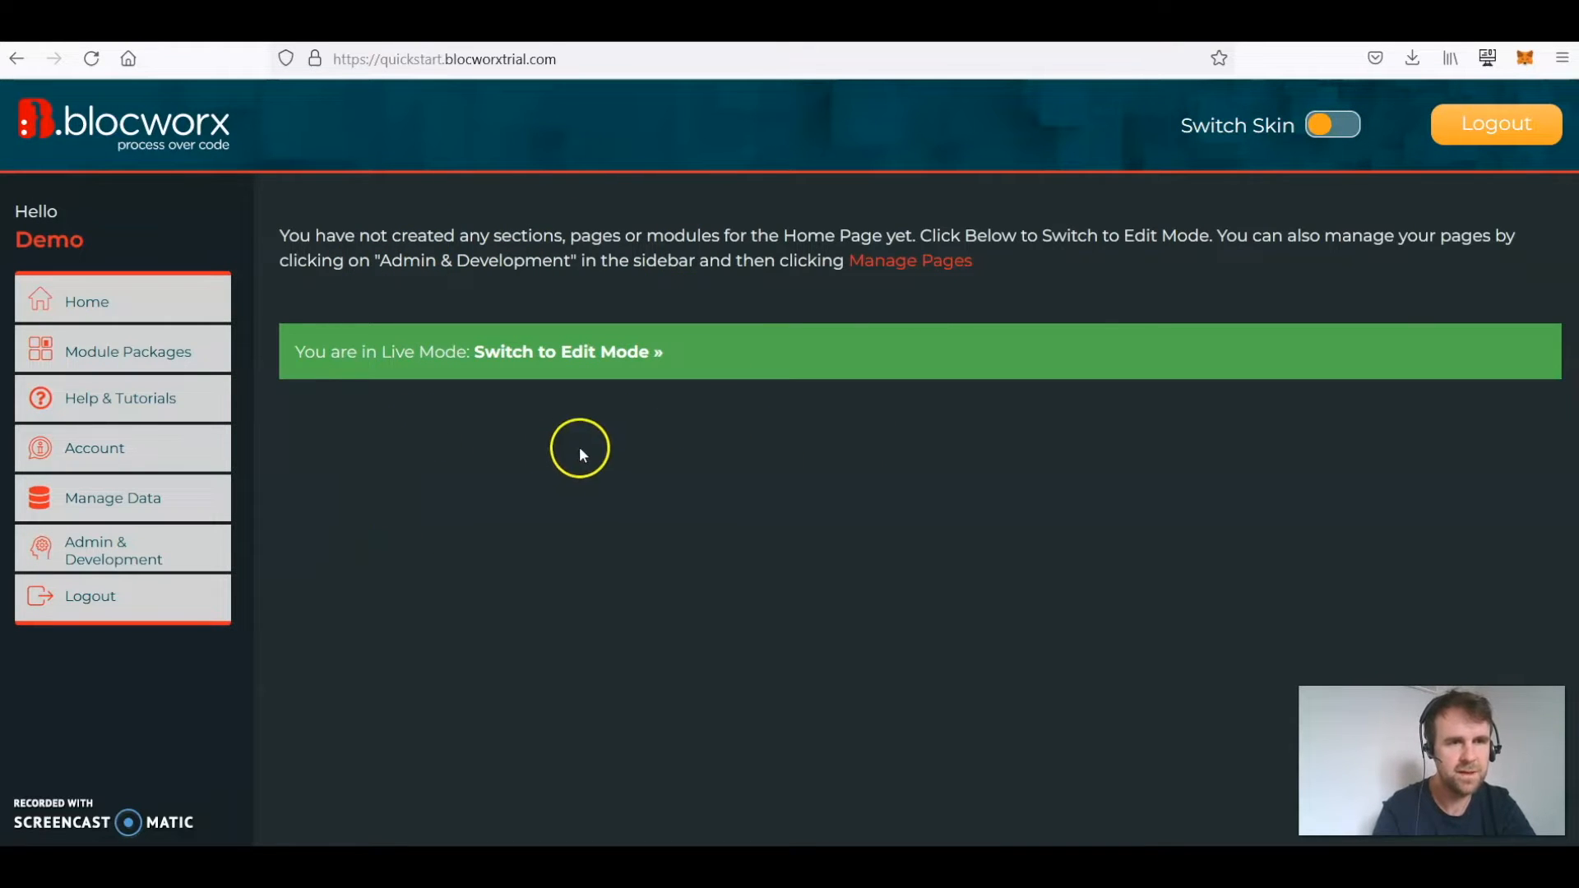
{"action": "left_click", "coordinate": [155, 352]}
{"action": "scroll", "coordinate": [505, 444], "scroll_direction": "down", "scroll_amount": 1}
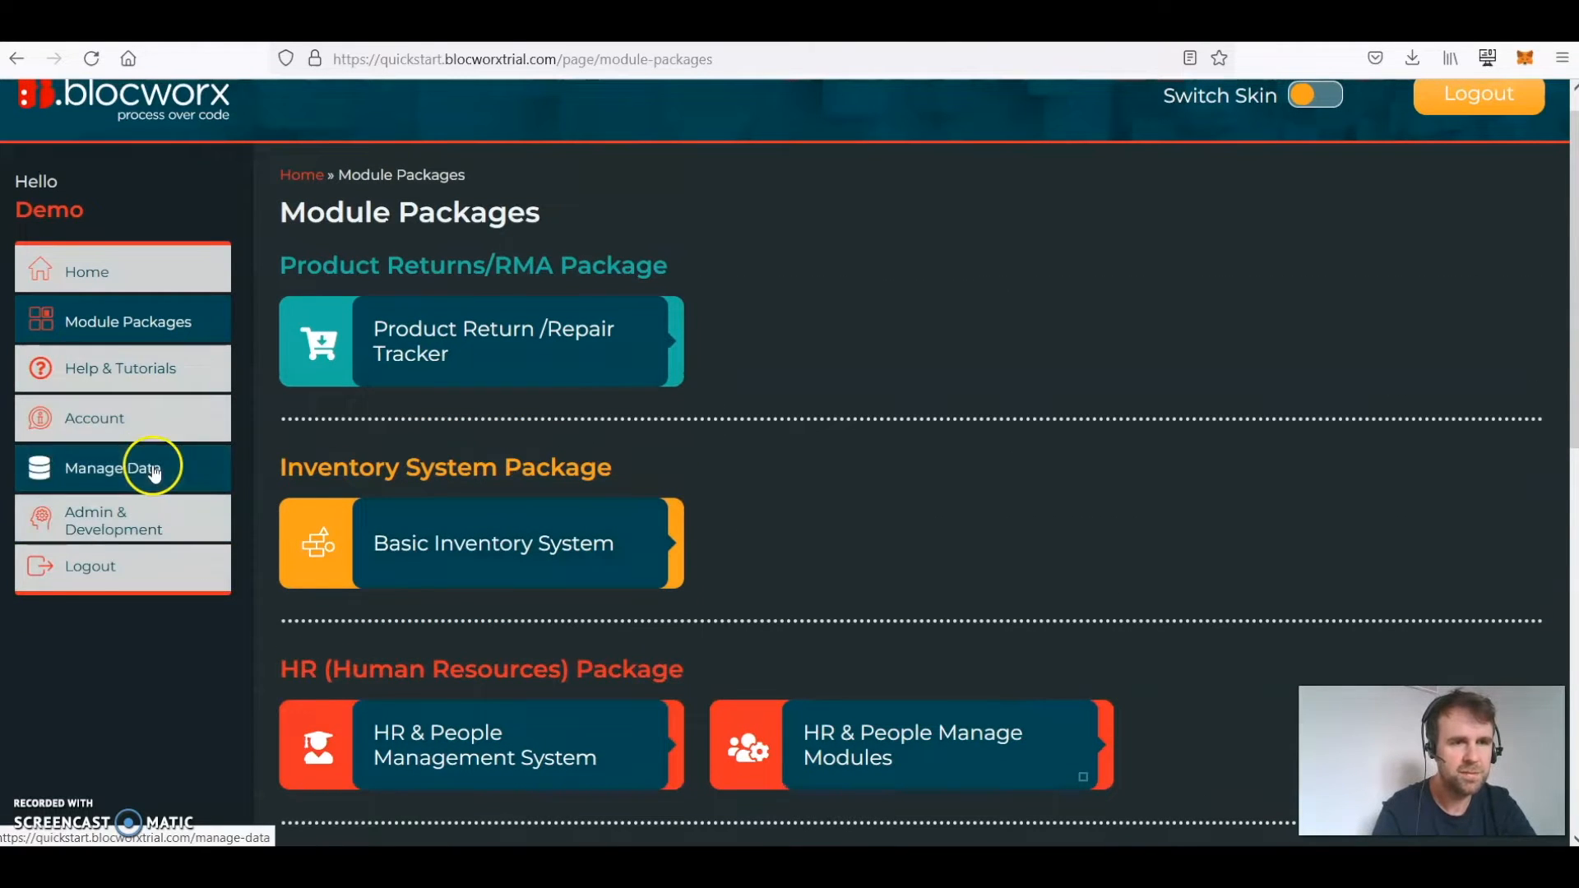
{"action": "left_click", "coordinate": [105, 275]}
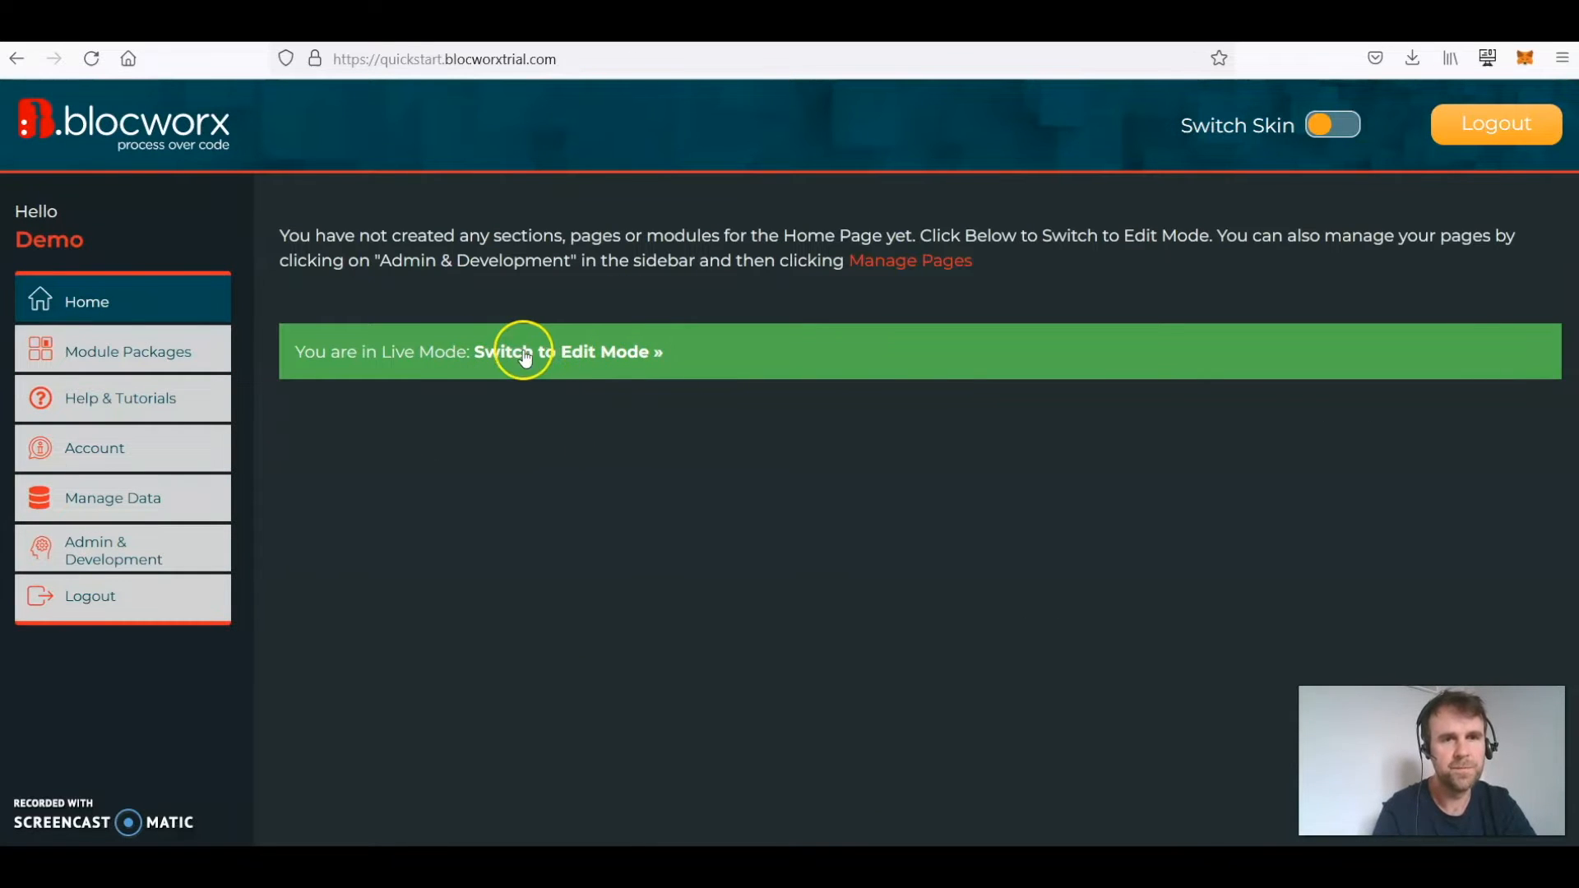
Switch the home page to edit mode and add a section named My Modules.
{"action": "left_click", "coordinate": [595, 360]}
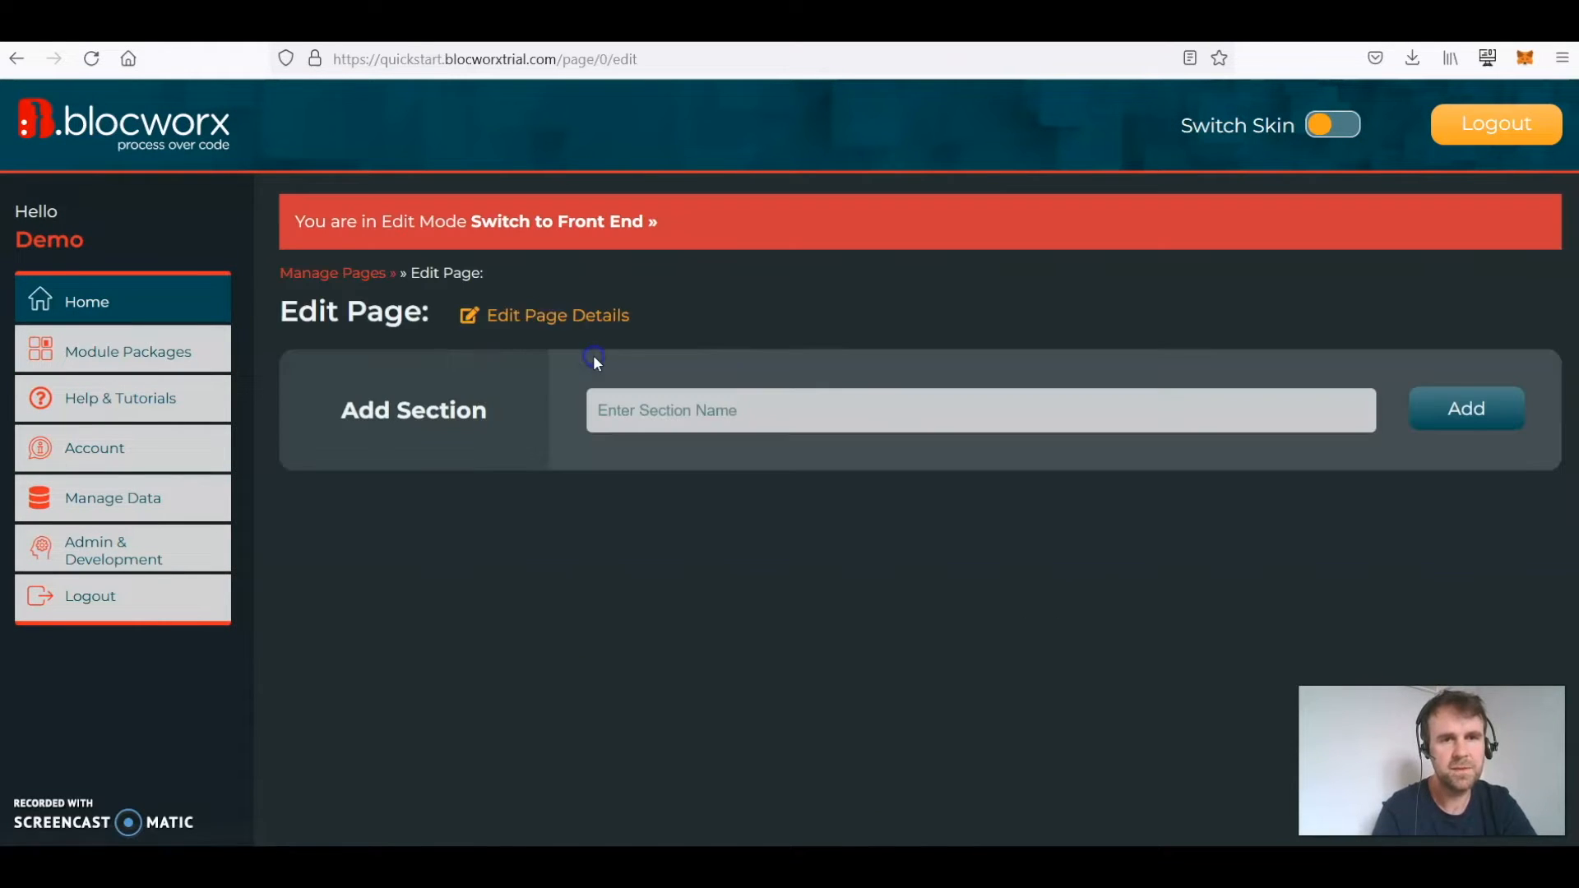
{"action": "left_click", "coordinate": [609, 412]}
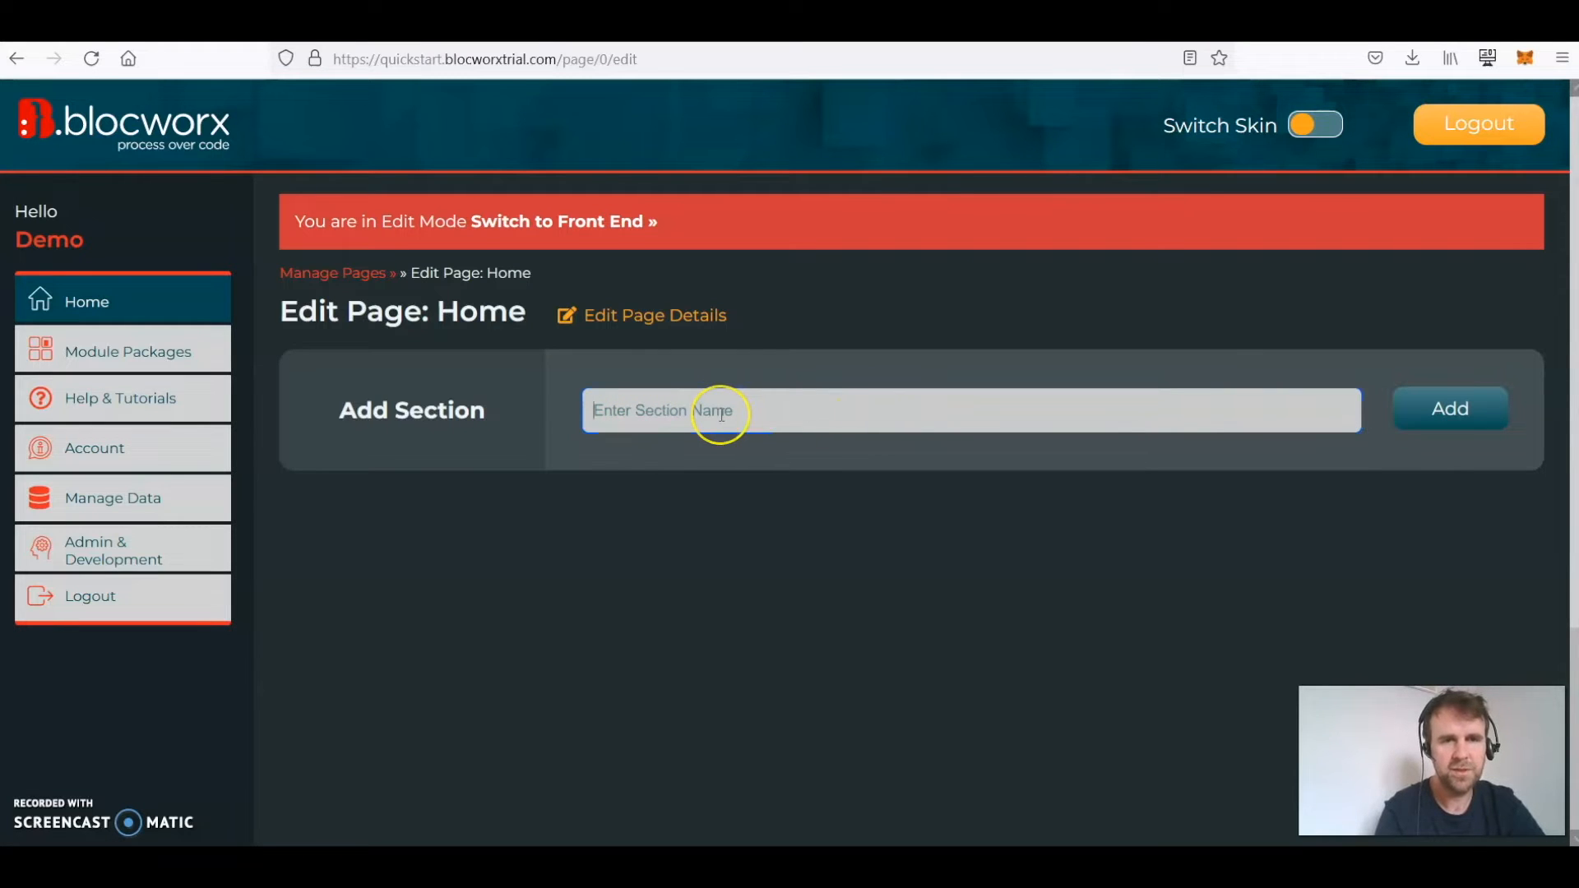
{"action": "type", "text": "My Modules"}
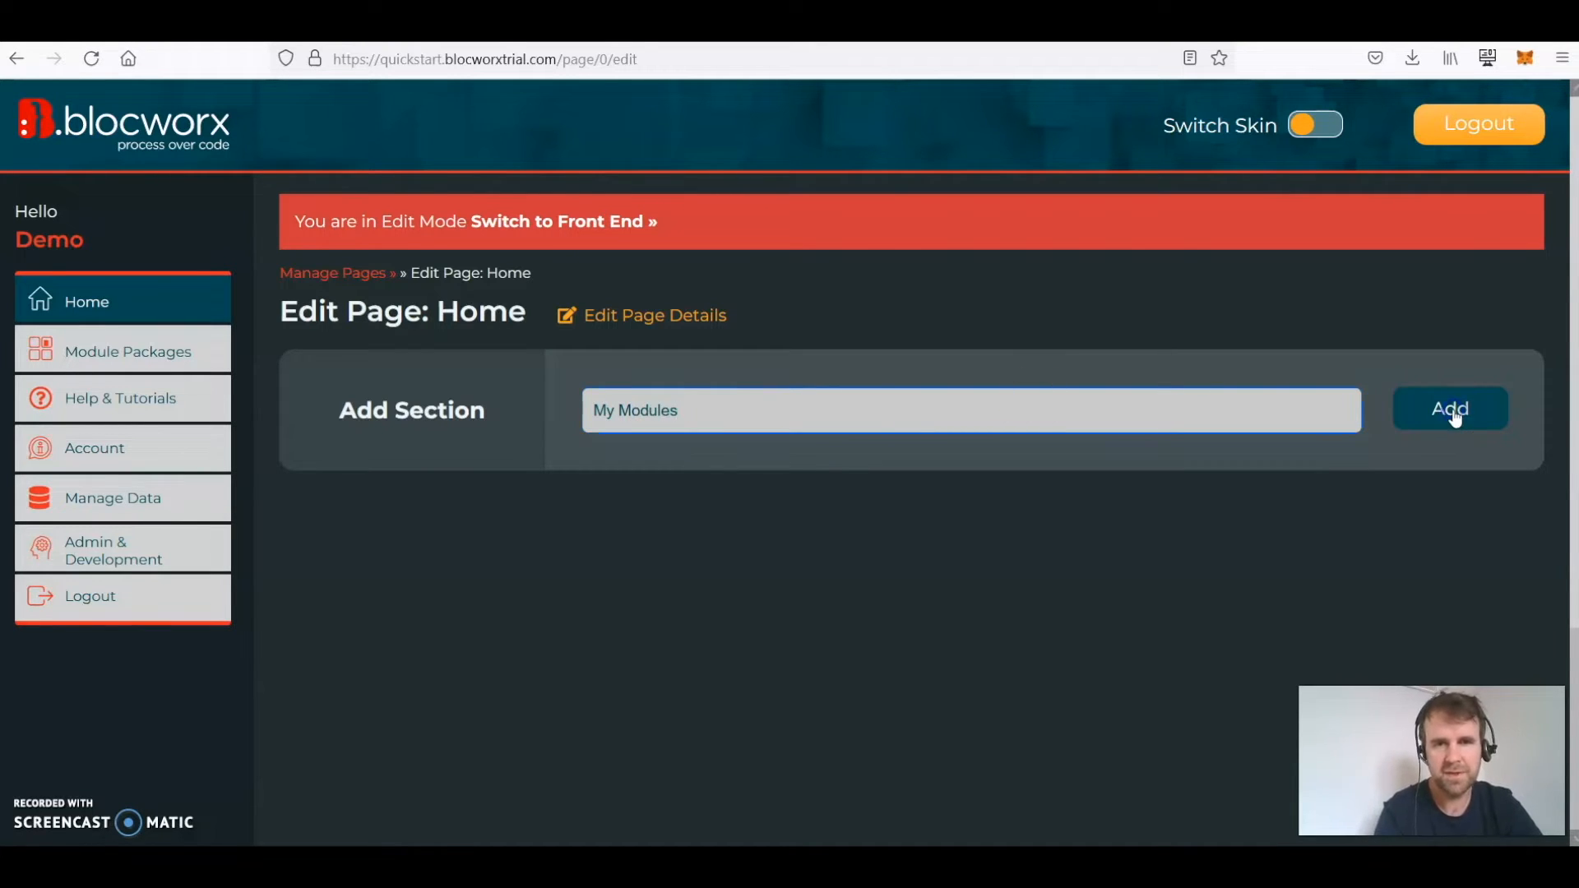
{"action": "left_click", "coordinate": [1454, 416]}
Start a new module in the My Modules section and name it Our Tasks and Lists.
{"action": "left_click", "coordinate": [1484, 395]}
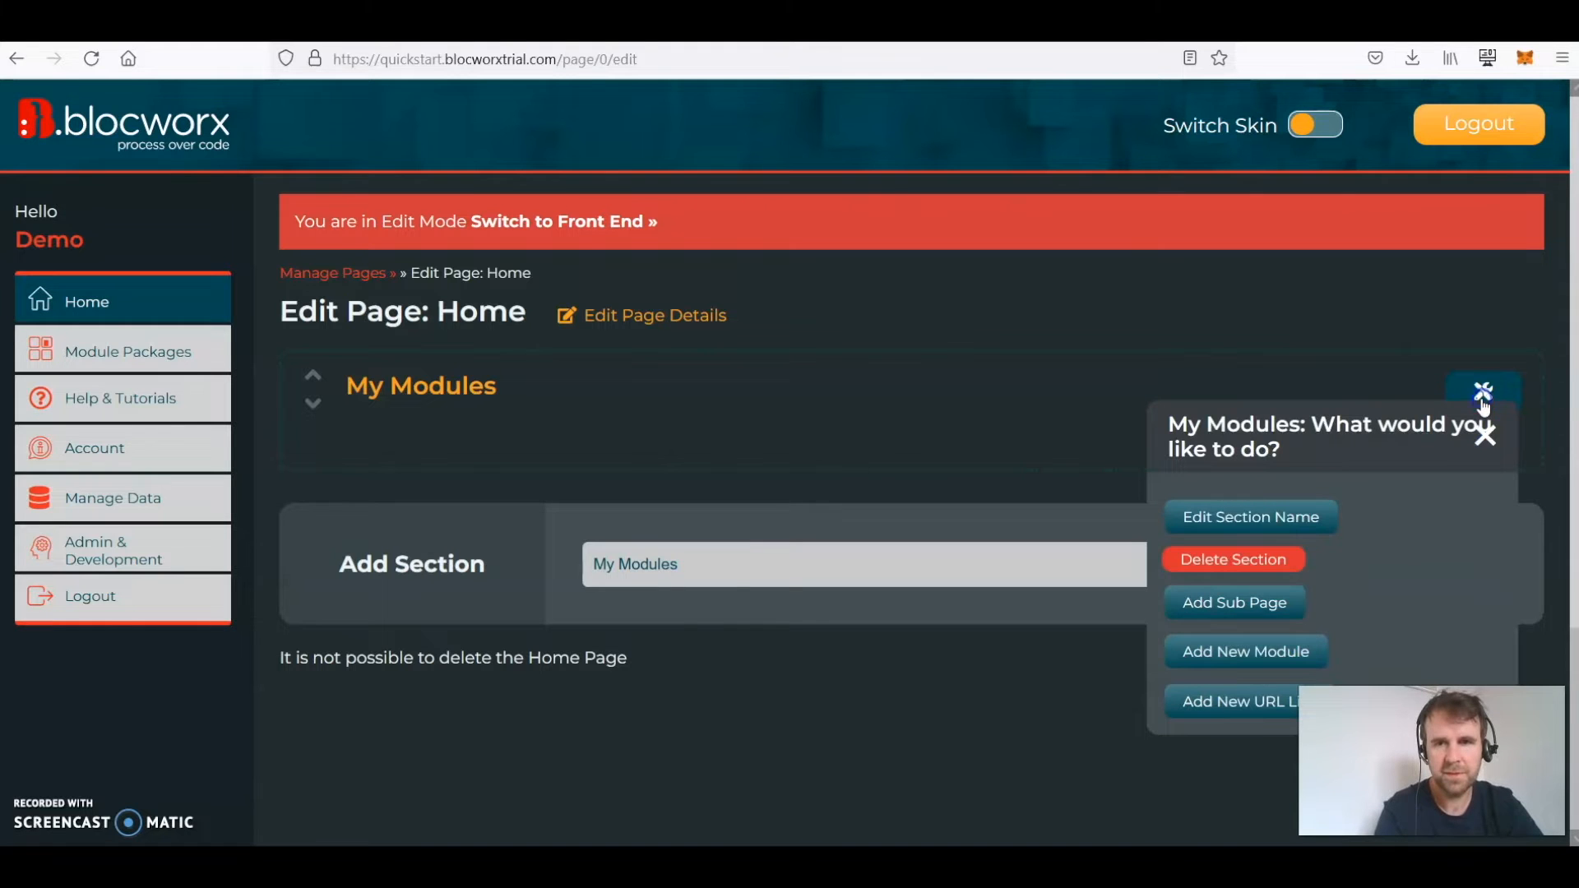
{"action": "scroll", "coordinate": [1426, 497], "scroll_direction": "down", "scroll_amount": 2}
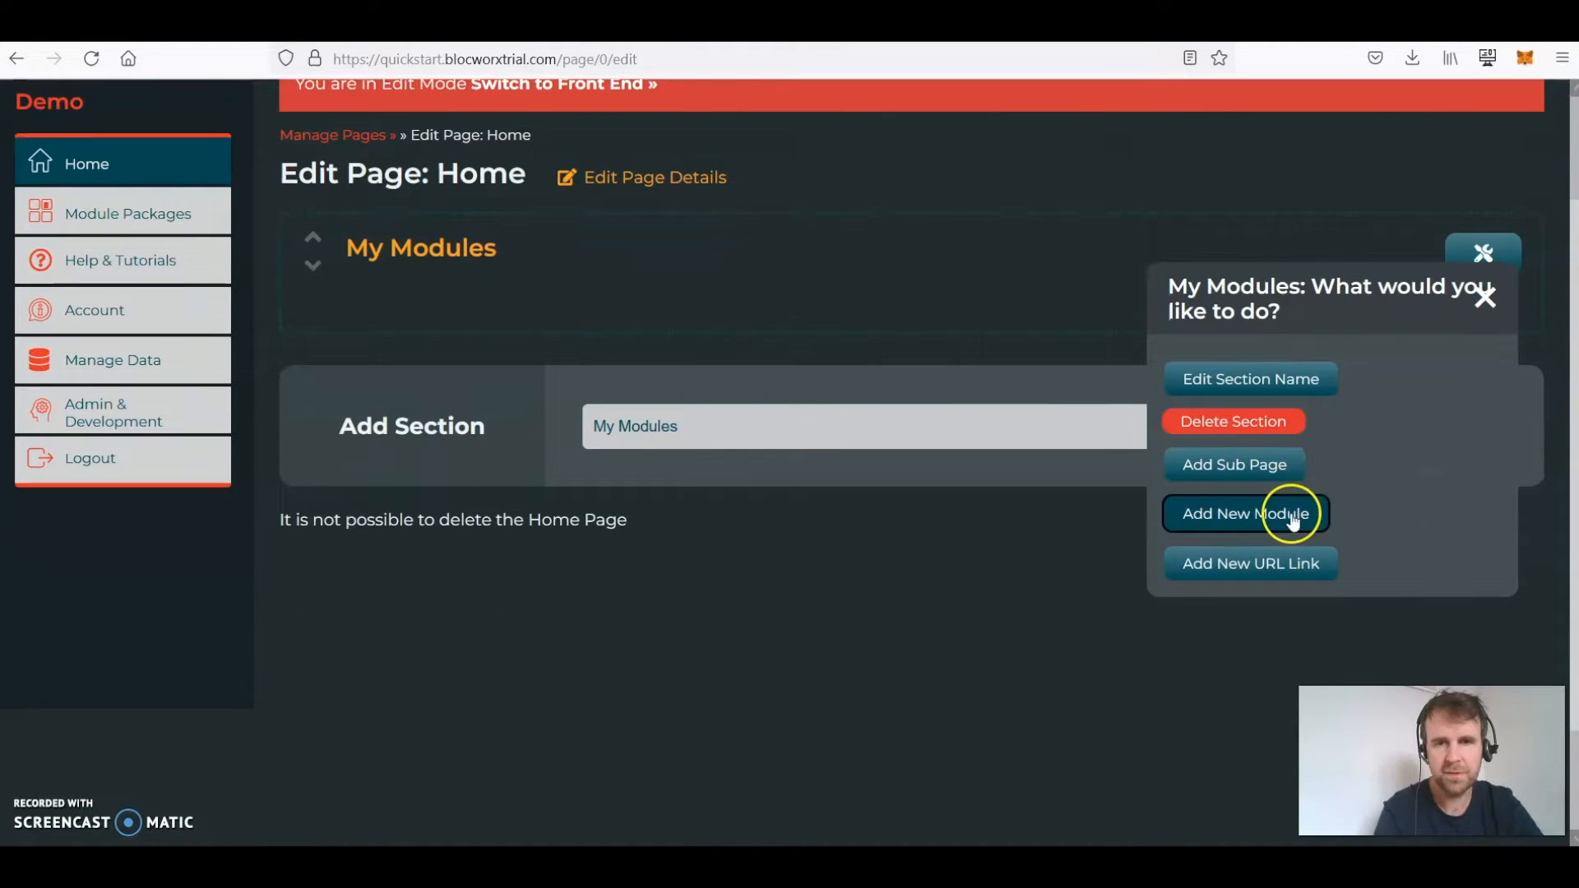
{"action": "left_click", "coordinate": [1293, 518]}
{"action": "scroll", "coordinate": [1366, 522], "scroll_direction": "down", "scroll_amount": 1}
{"action": "left_click", "coordinate": [1332, 523]}
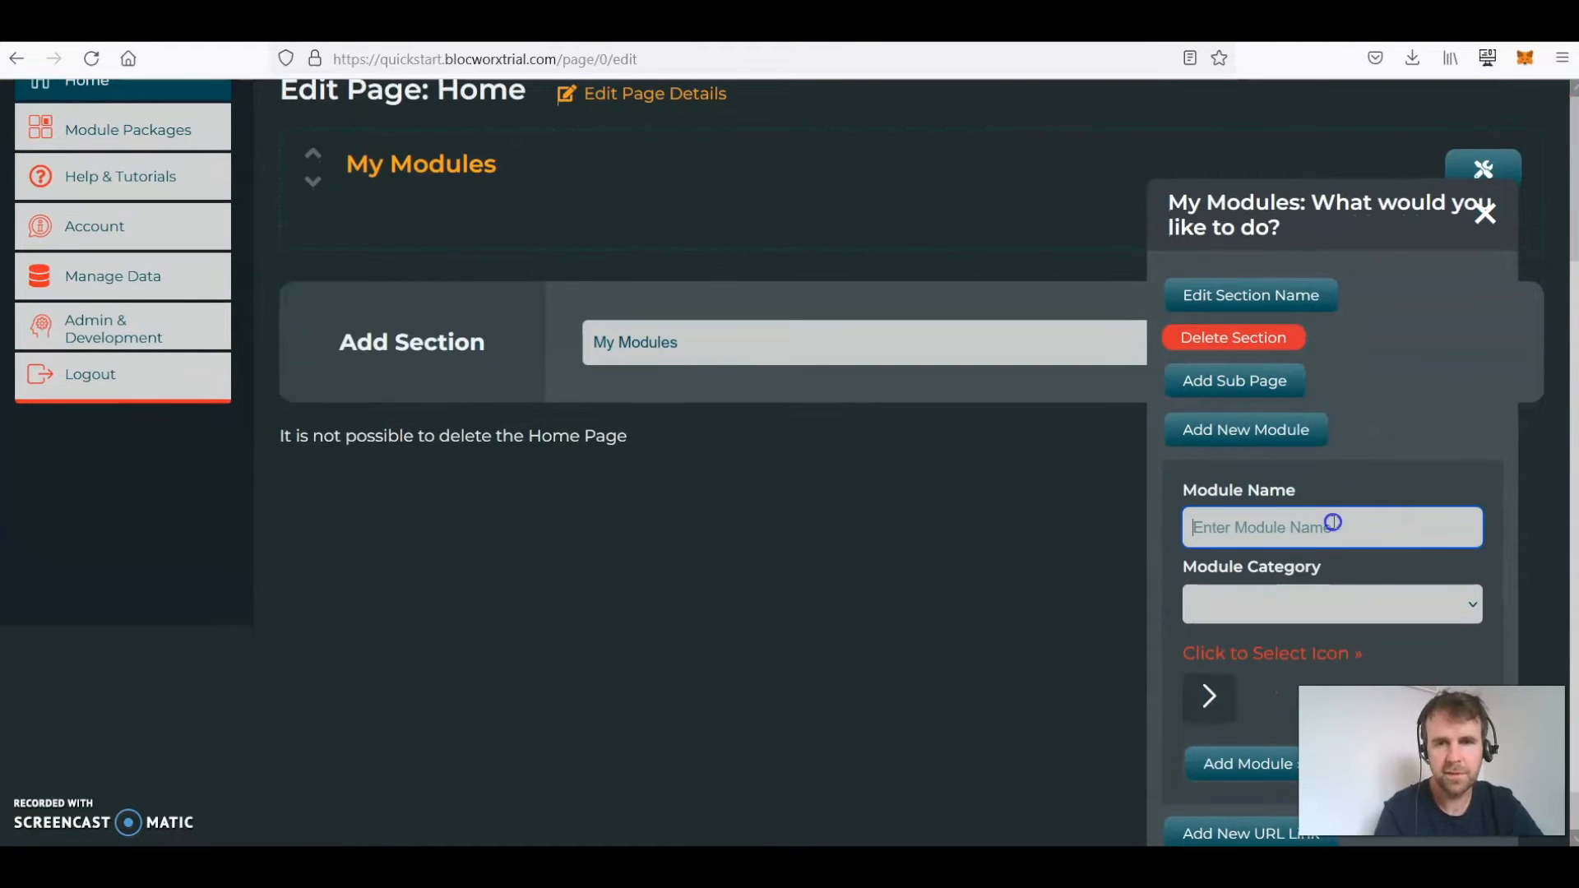
{"action": "type", "text": "Our Tasks And Lists"}
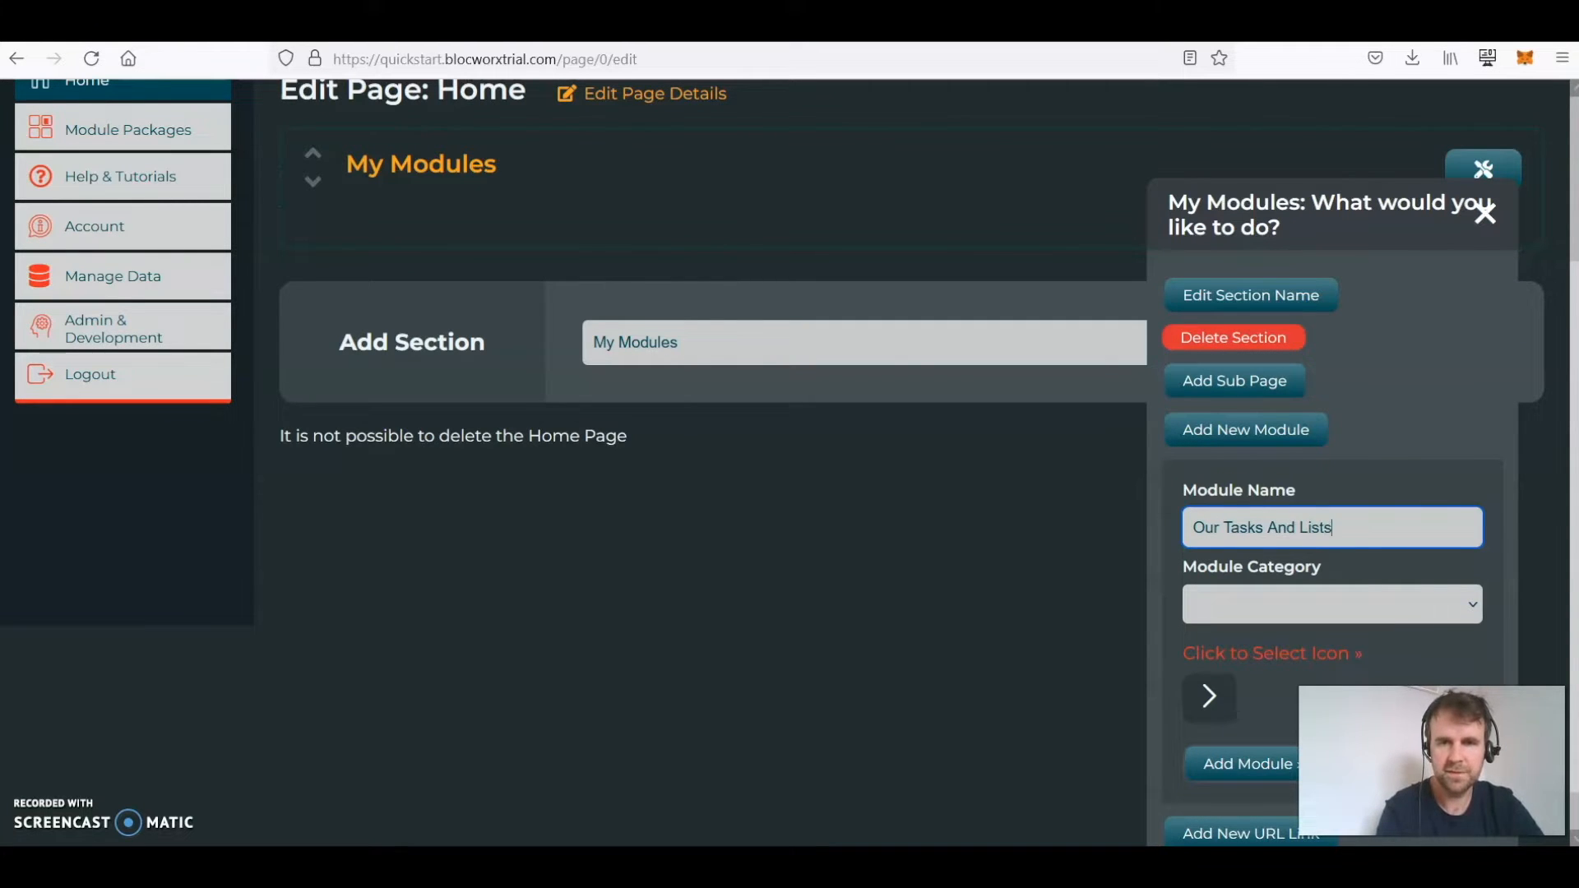
{"action": "key", "text": "BackSpace"}
{"action": "type", "text": "a"}
Assign the new module to the Main Modules category and add it to the section.
{"action": "left_click", "coordinate": [1174, 595]}
{"action": "scroll", "coordinate": [1174, 595], "scroll_direction": "up", "scroll_amount": 1}
{"action": "scroll", "coordinate": [1174, 595], "scroll_direction": "down", "scroll_amount": 1}
{"action": "left_click", "coordinate": [1248, 557]}
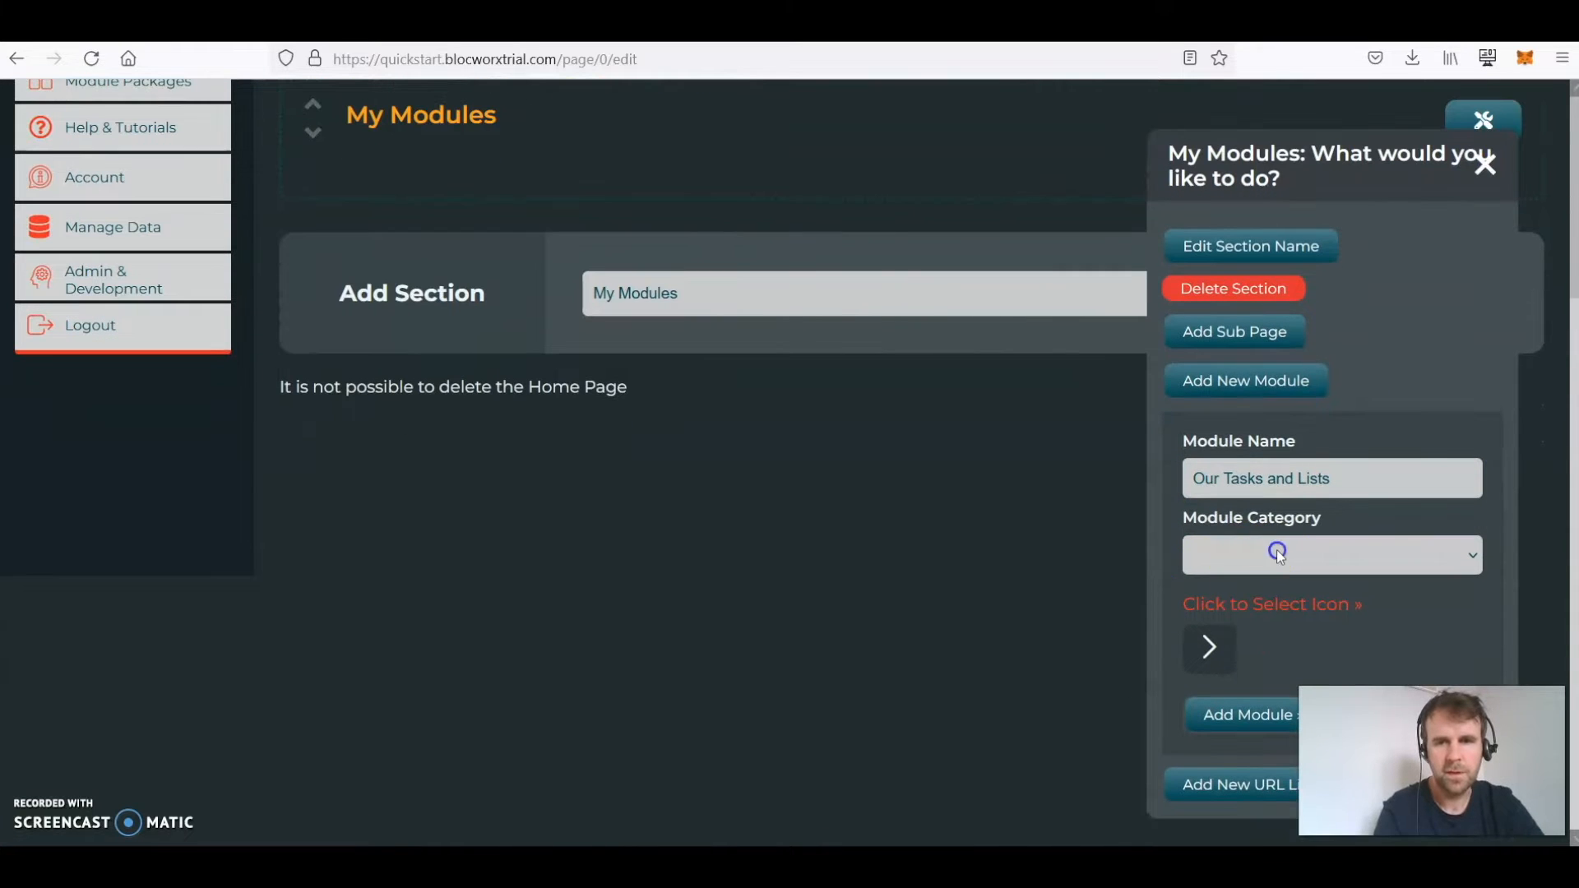
{"action": "left_click", "coordinate": [1260, 623]}
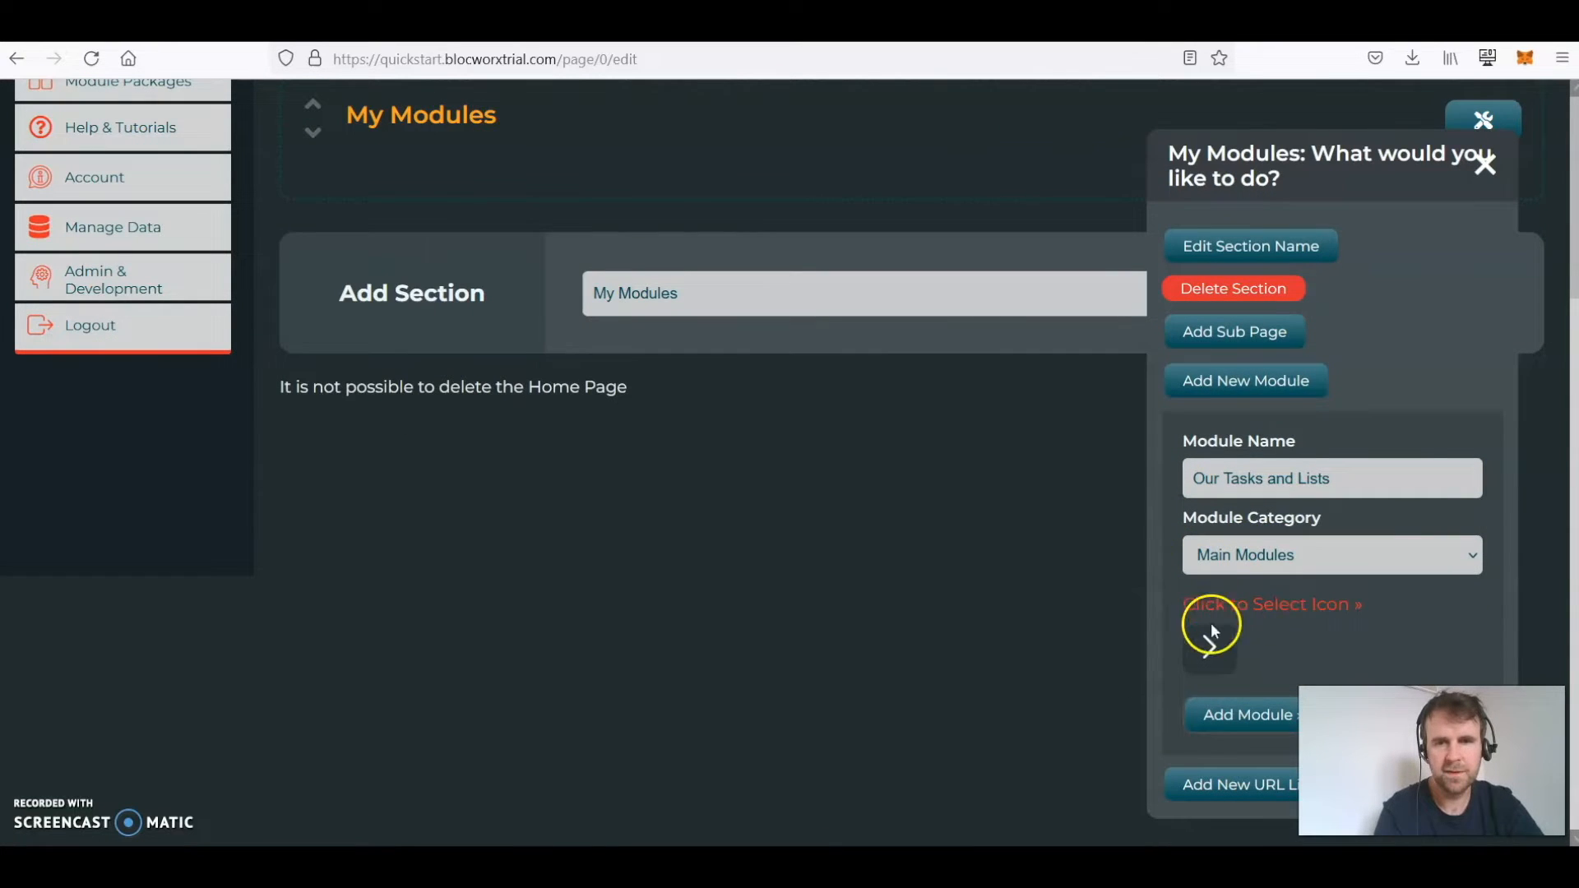
{"action": "left_click", "coordinate": [1234, 724]}
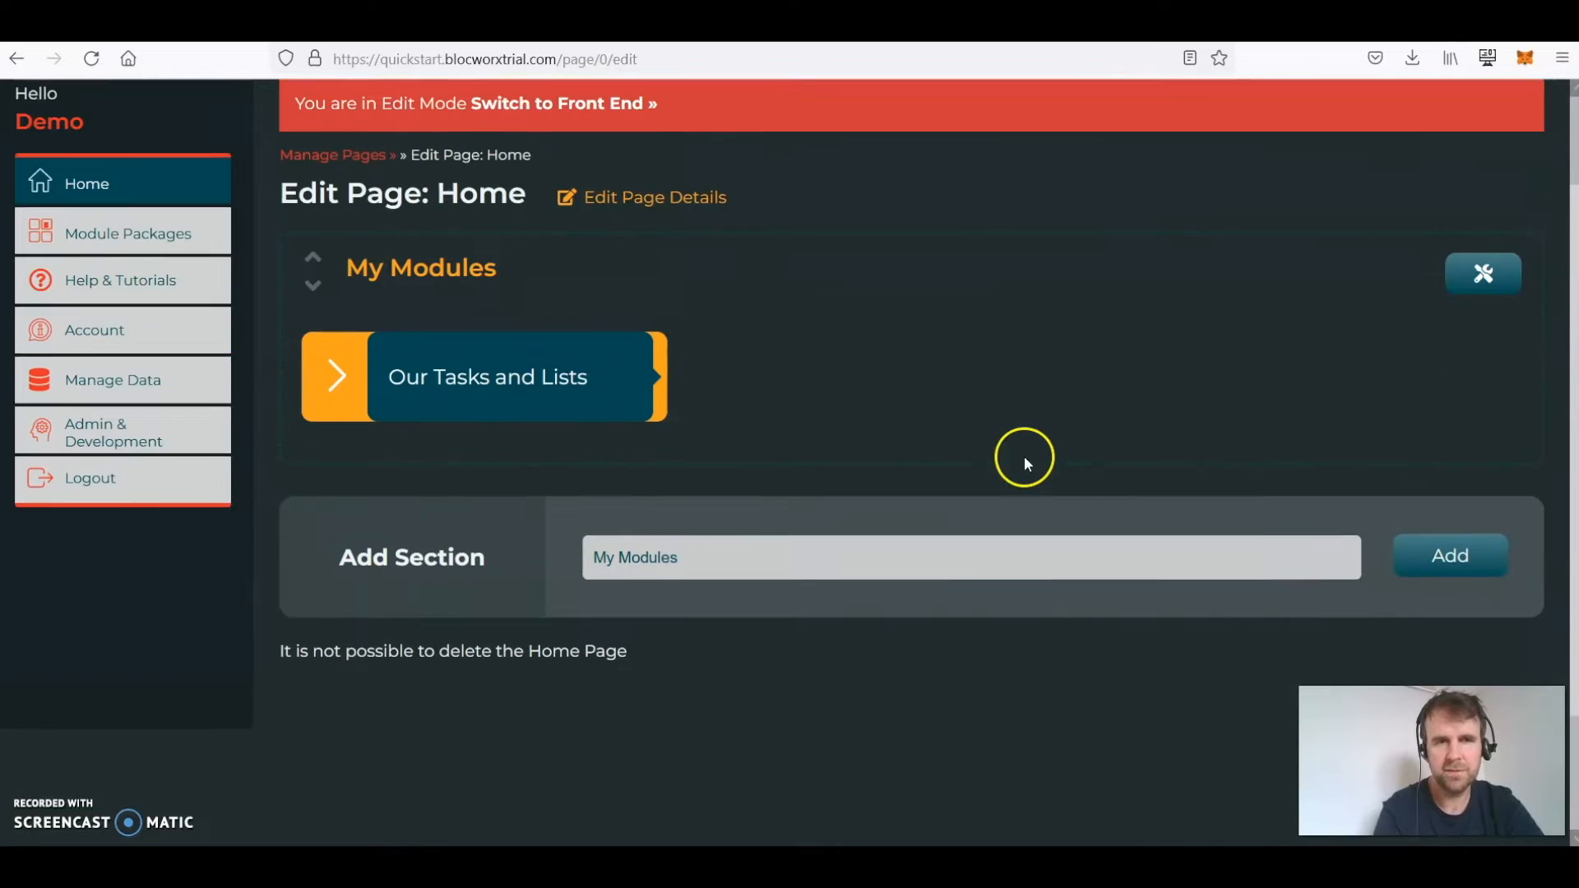
In the Our Tasks and Lists module, add a bloc named To Do List with the bullet-points icon.
{"action": "left_click", "coordinate": [442, 398]}
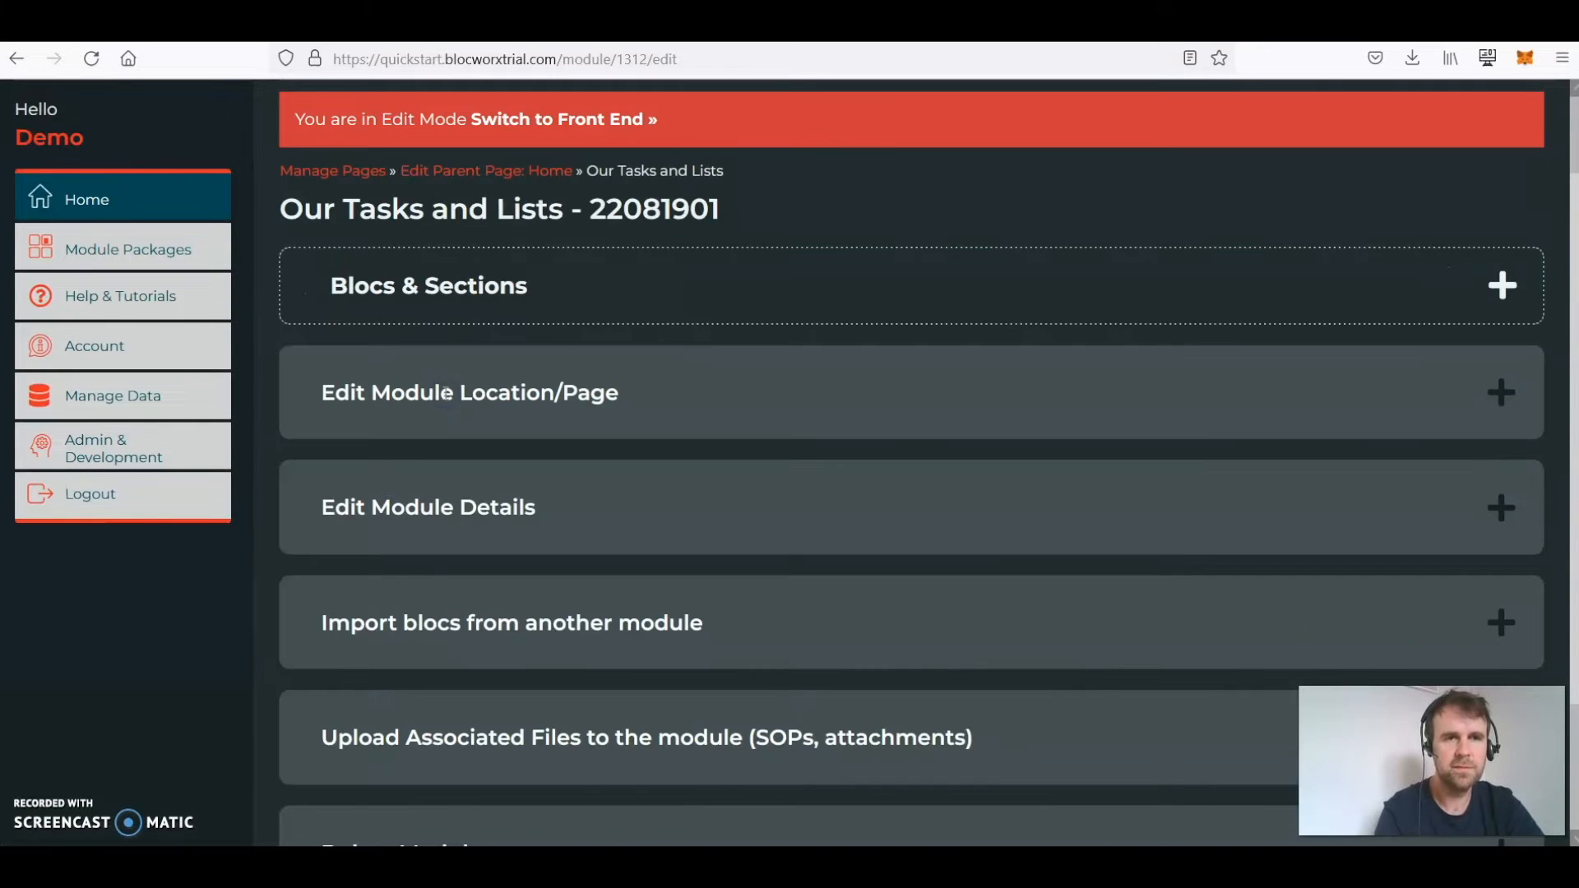
{"action": "left_click", "coordinate": [652, 296]}
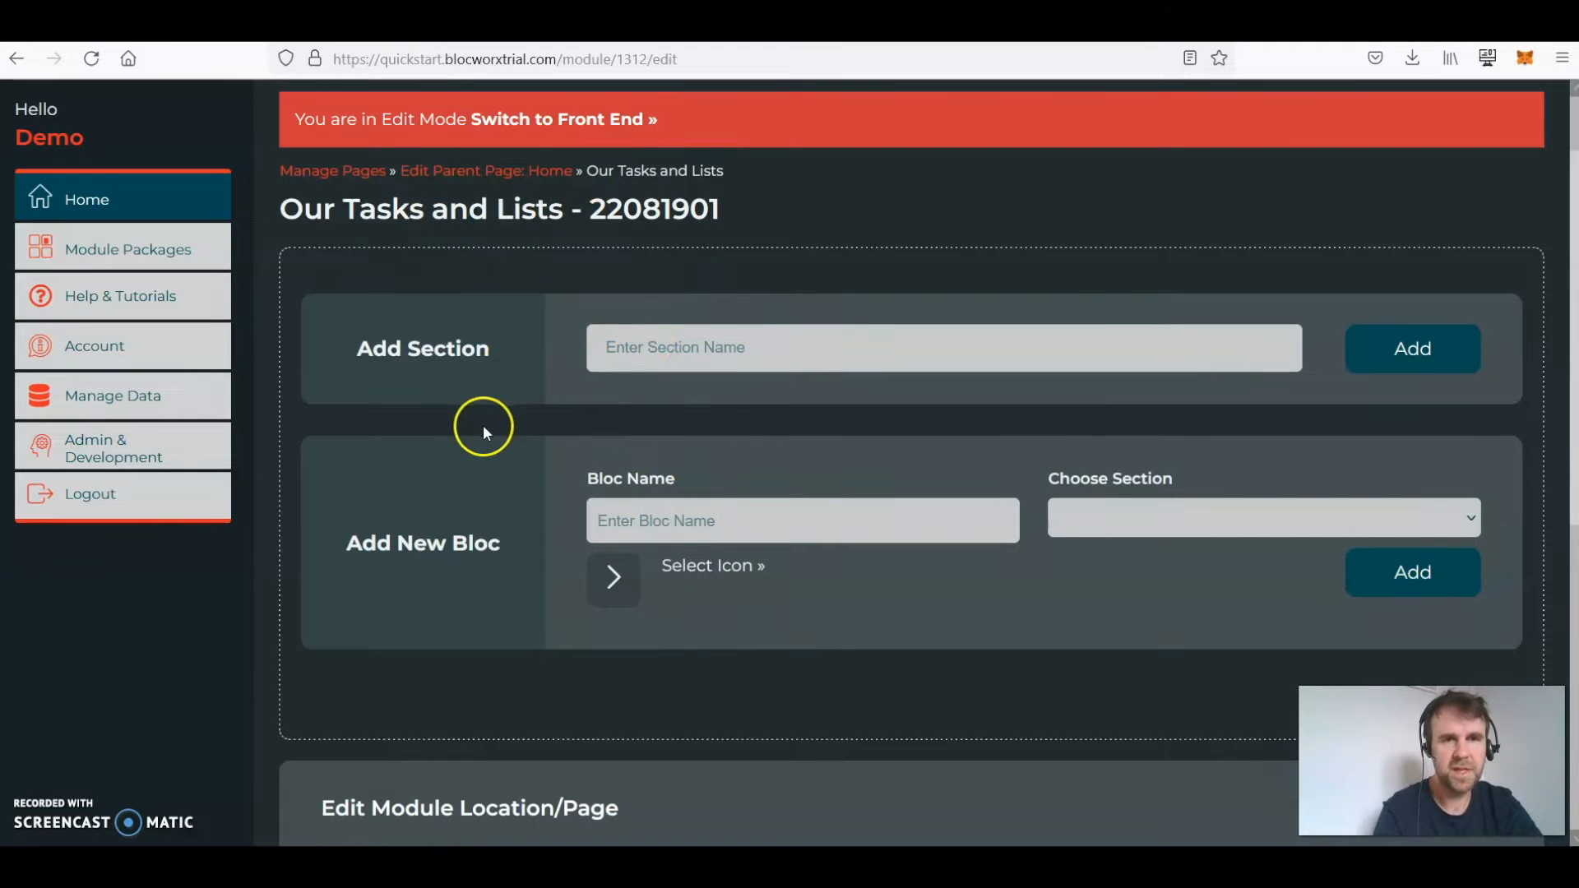
{"action": "left_click", "coordinate": [653, 500]}
{"action": "type", "text": "To Do List"}
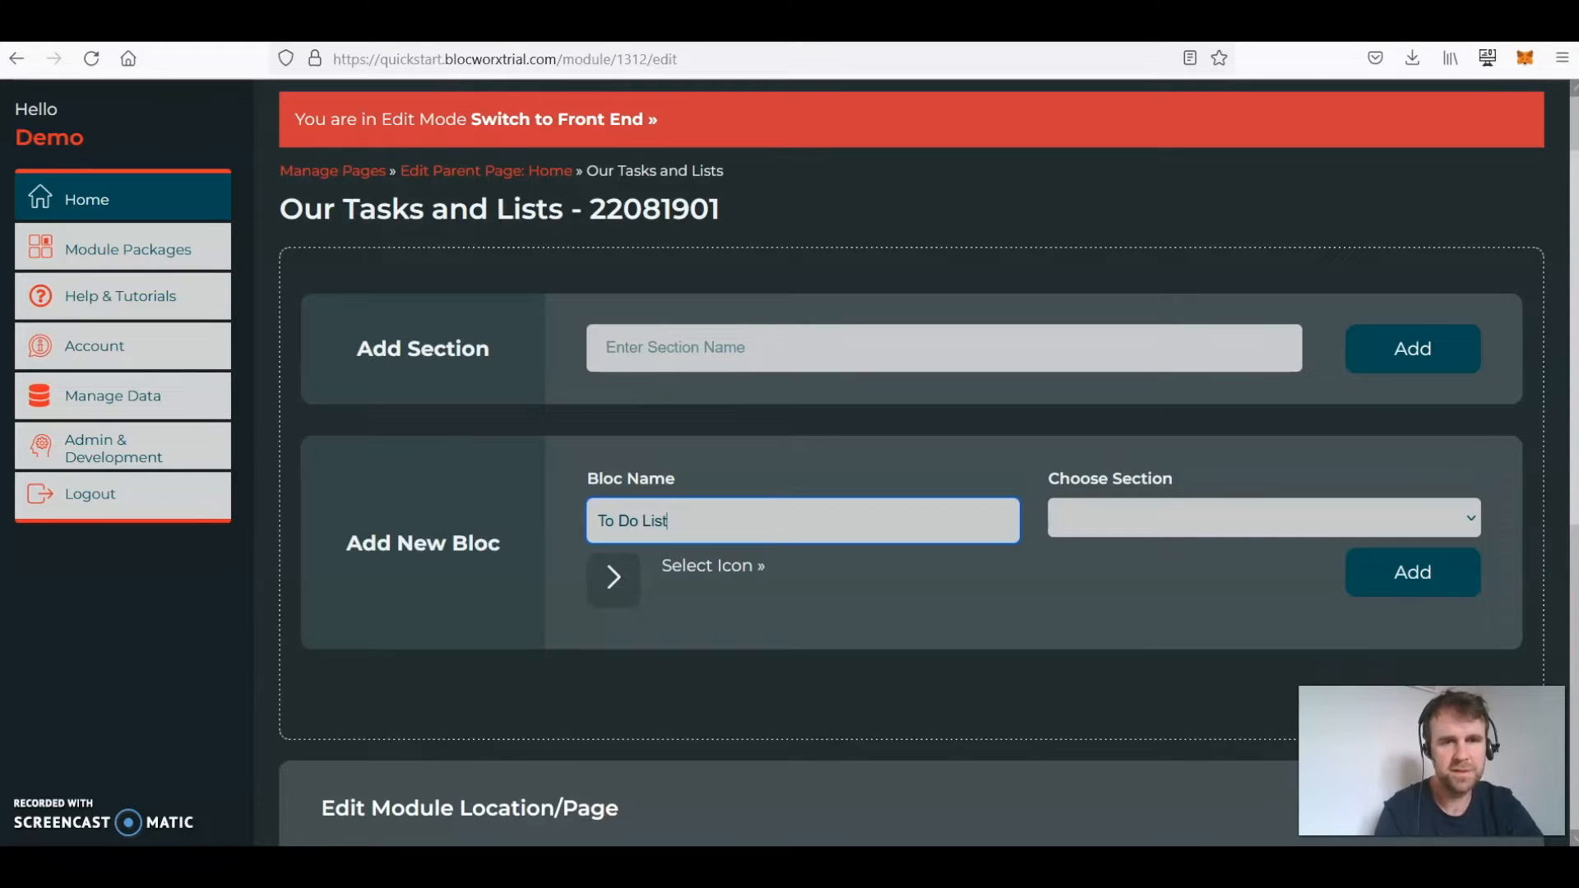
{"action": "left_click", "coordinate": [709, 574]}
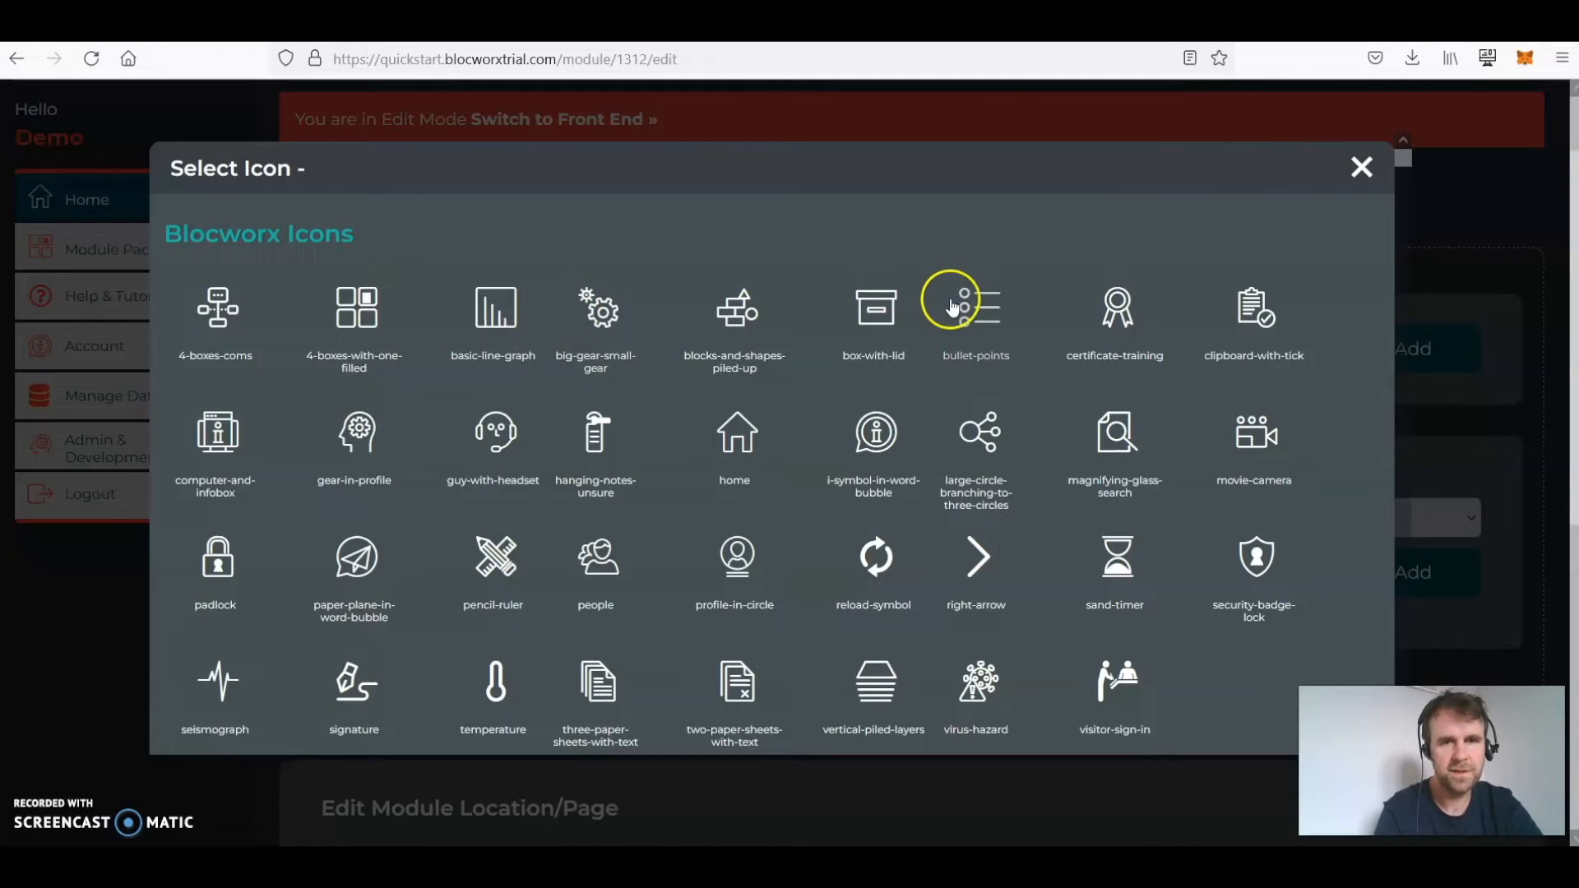
{"action": "left_click", "coordinate": [952, 307]}
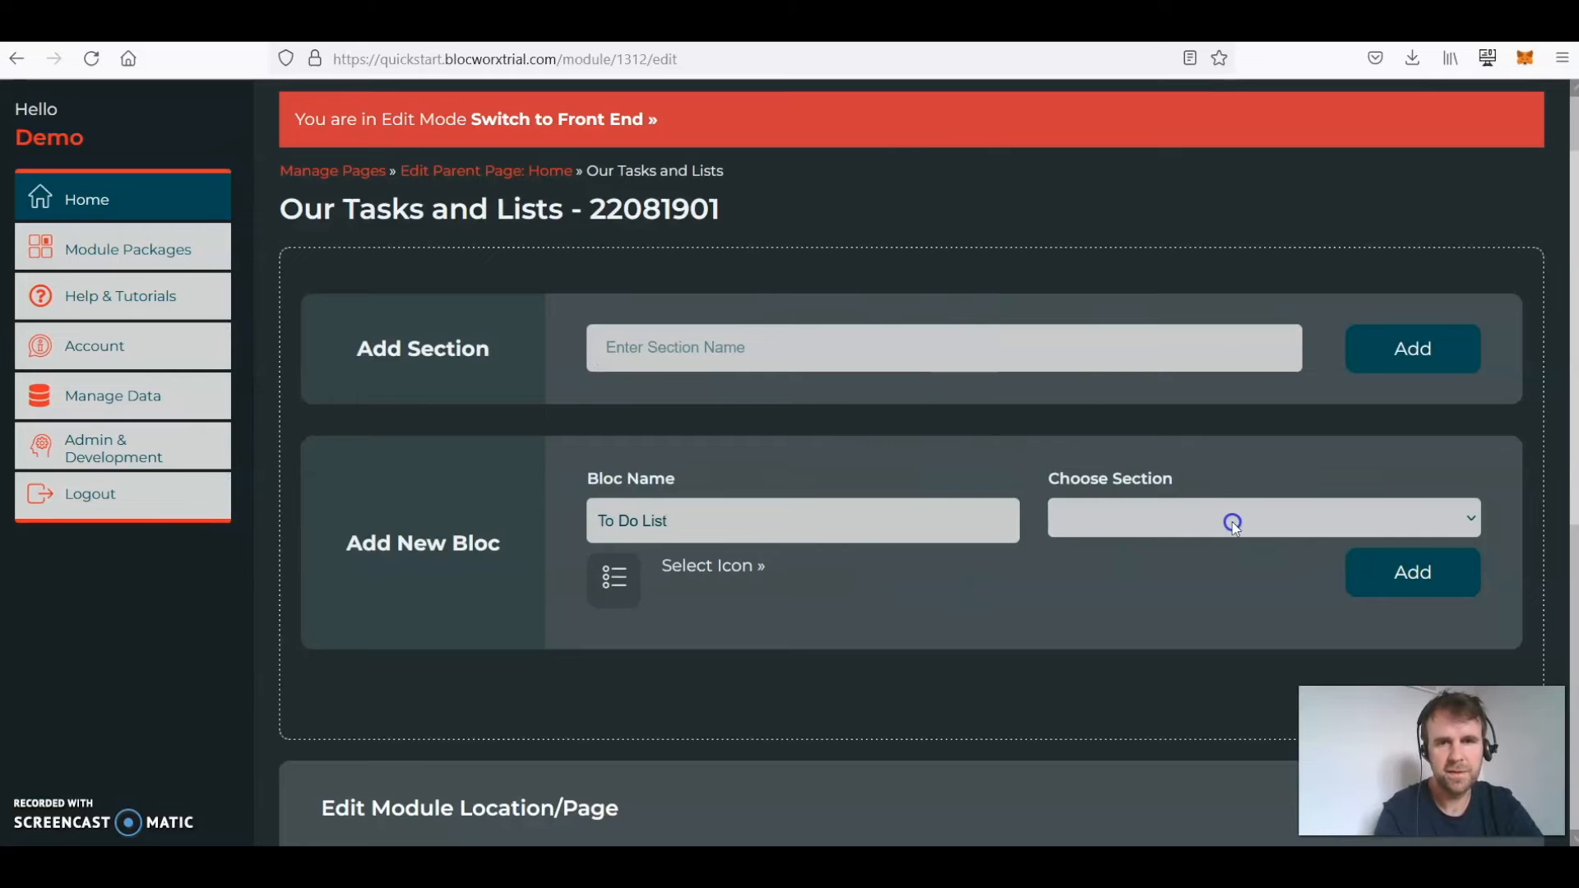
{"action": "left_click", "coordinate": [1445, 582]}
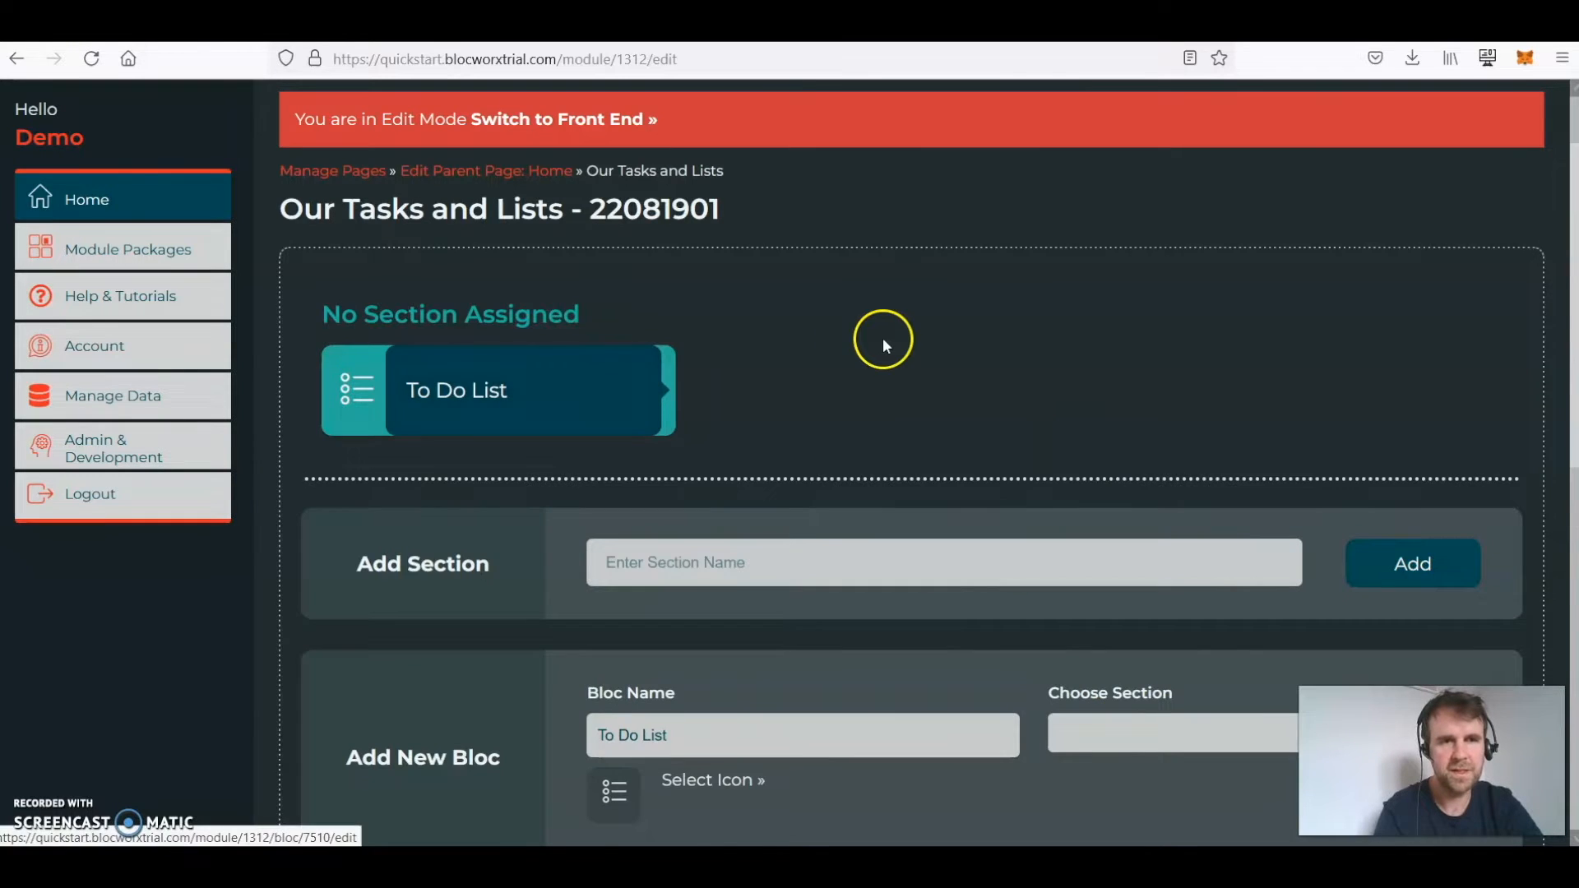
Open the To Do List bloc for editing and add a row with one 12/12ths (Full Width) element.
{"action": "scroll", "coordinate": [882, 337], "scroll_direction": "up", "scroll_amount": 1}
{"action": "left_click", "coordinate": [491, 494]}
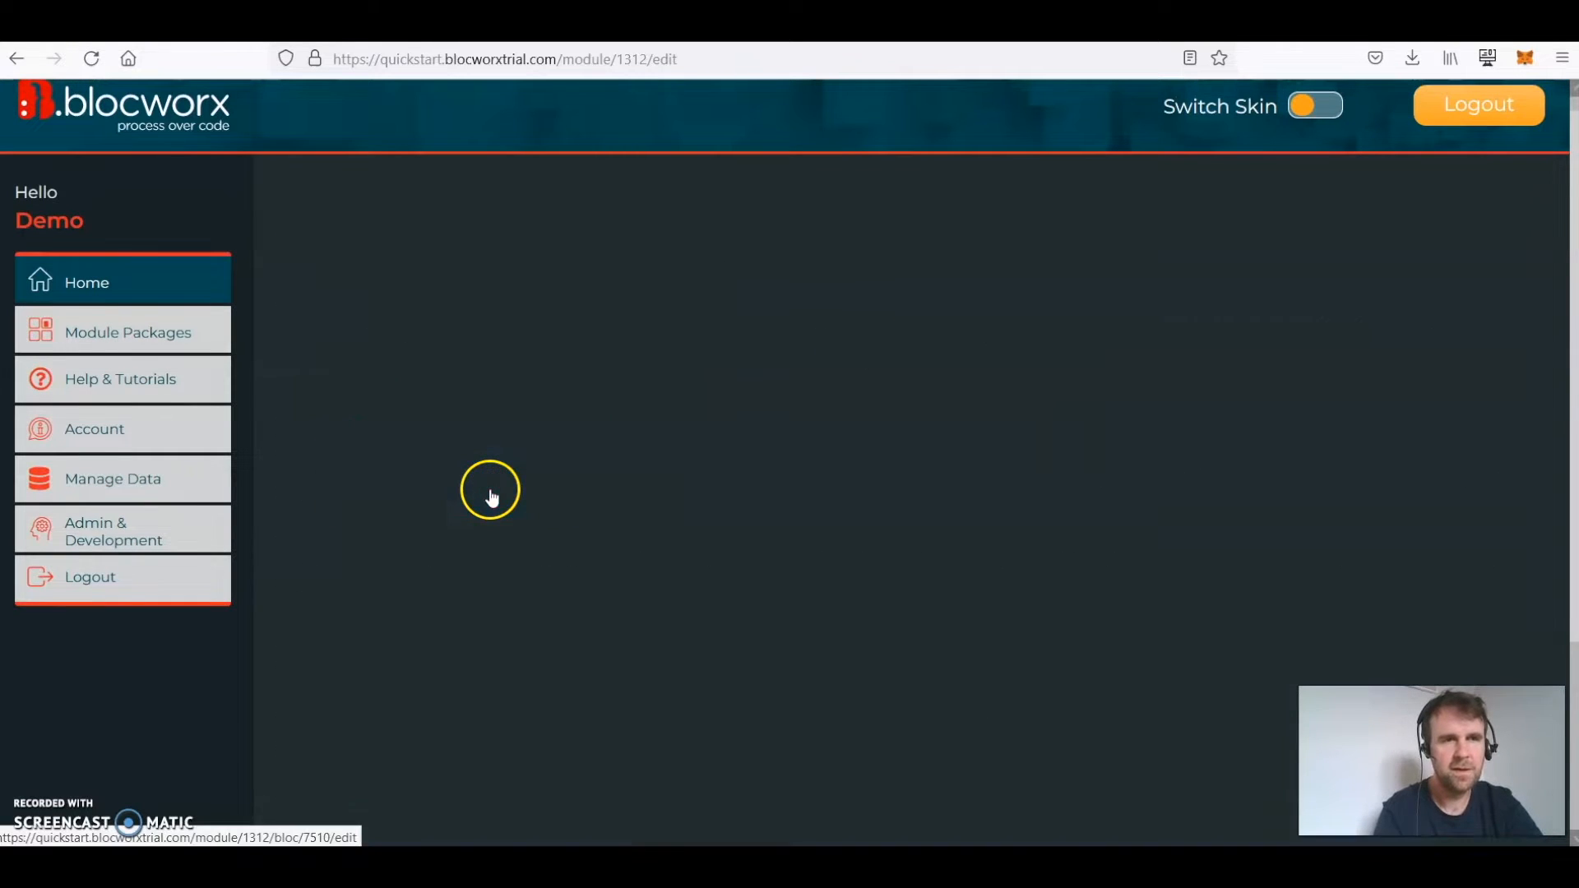
{"action": "left_click", "coordinate": [413, 471]}
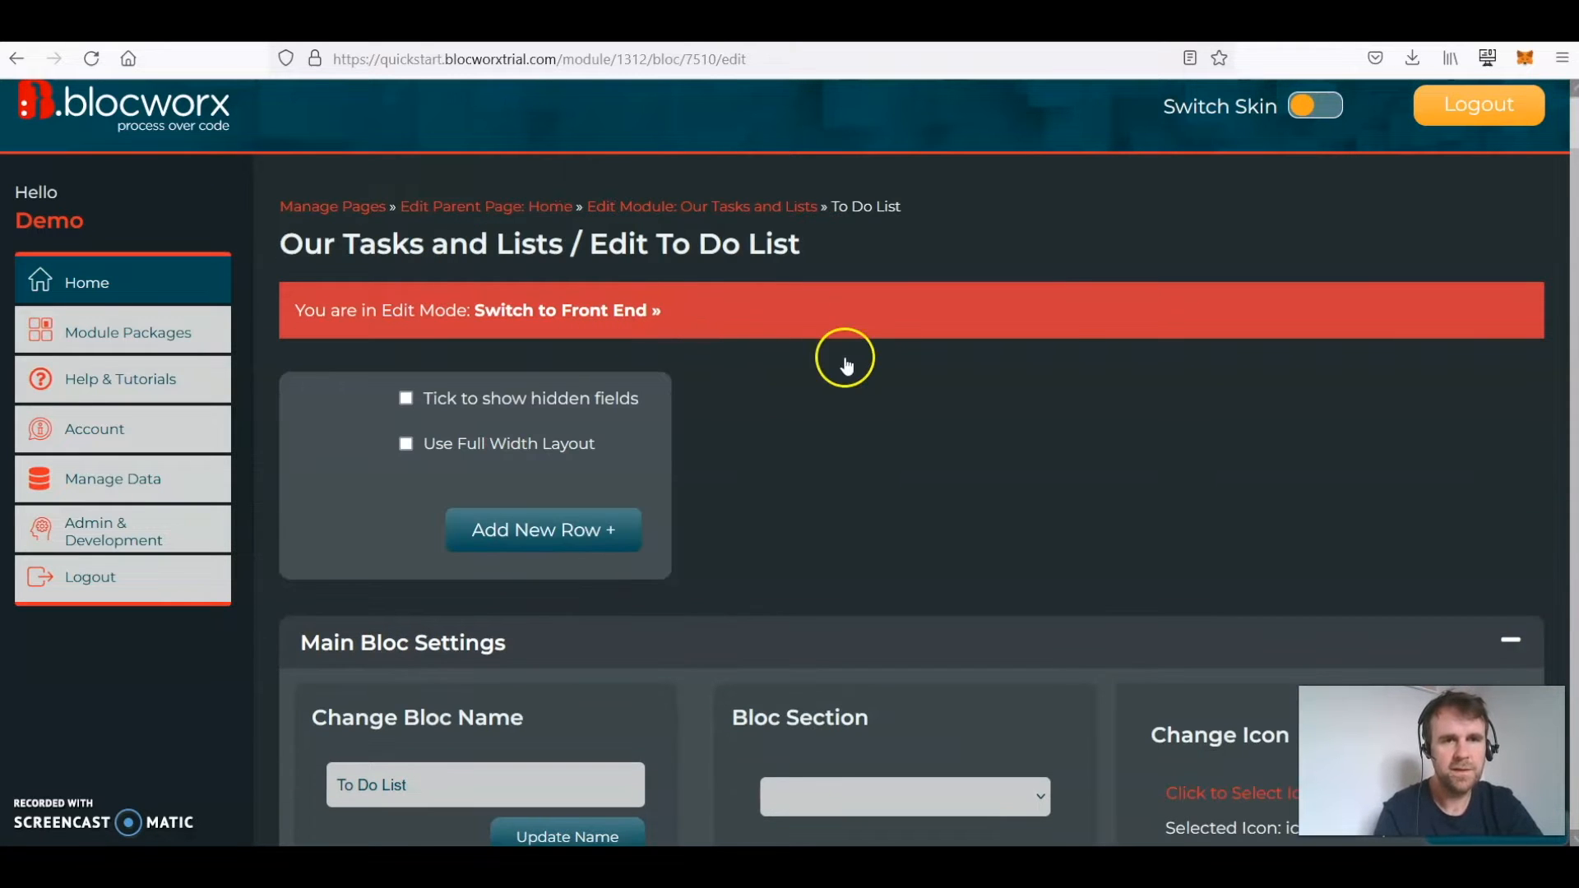
{"action": "scroll", "coordinate": [739, 431], "scroll_direction": "down", "scroll_amount": 2}
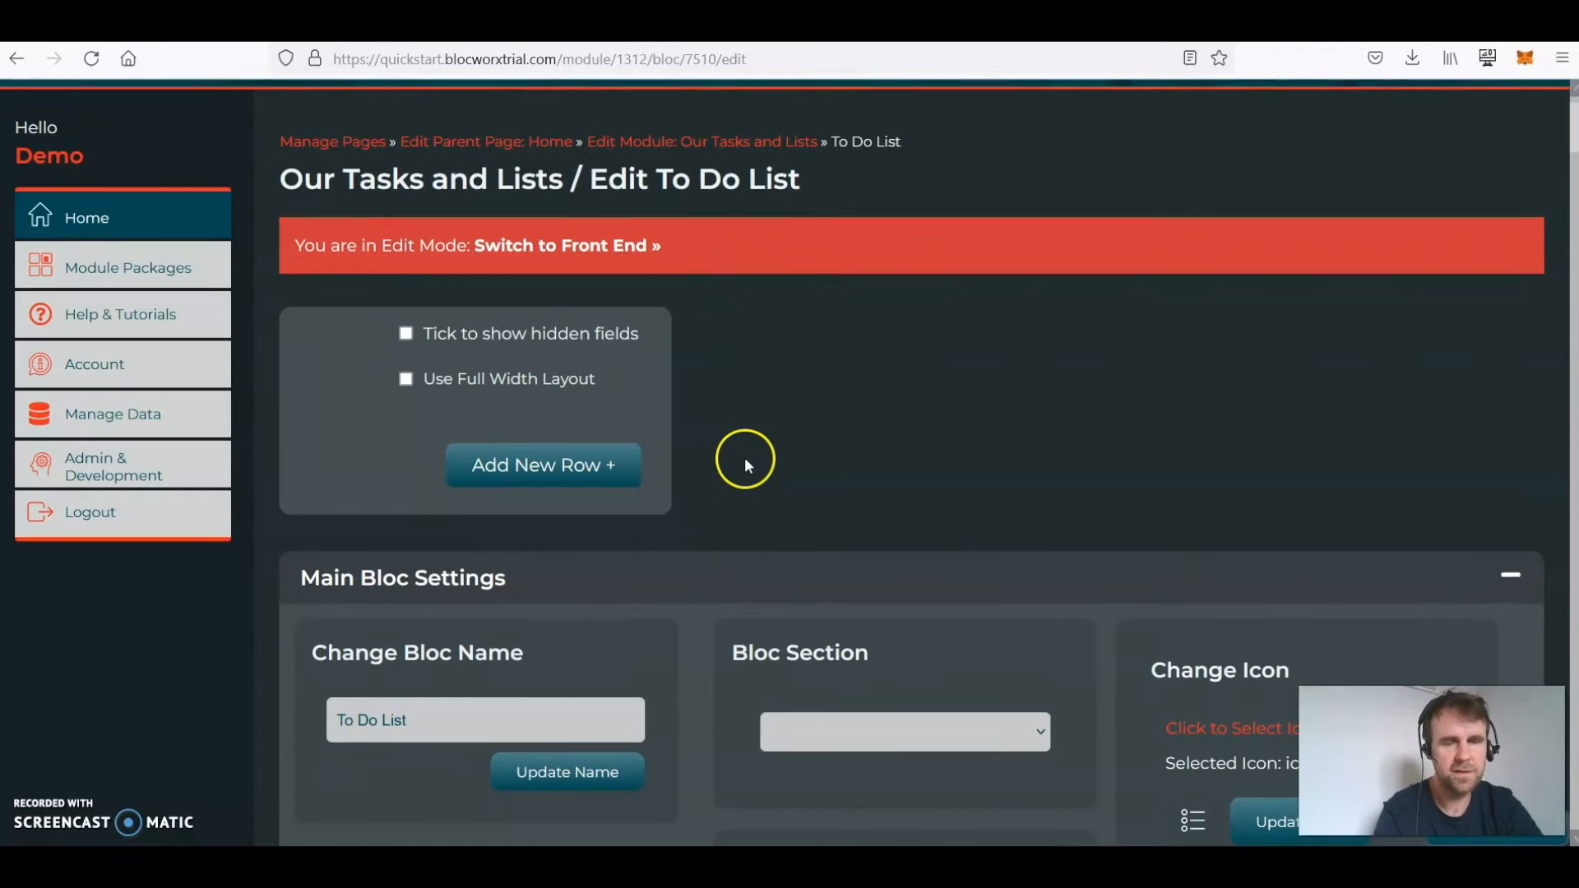
{"action": "left_click", "coordinate": [587, 467]}
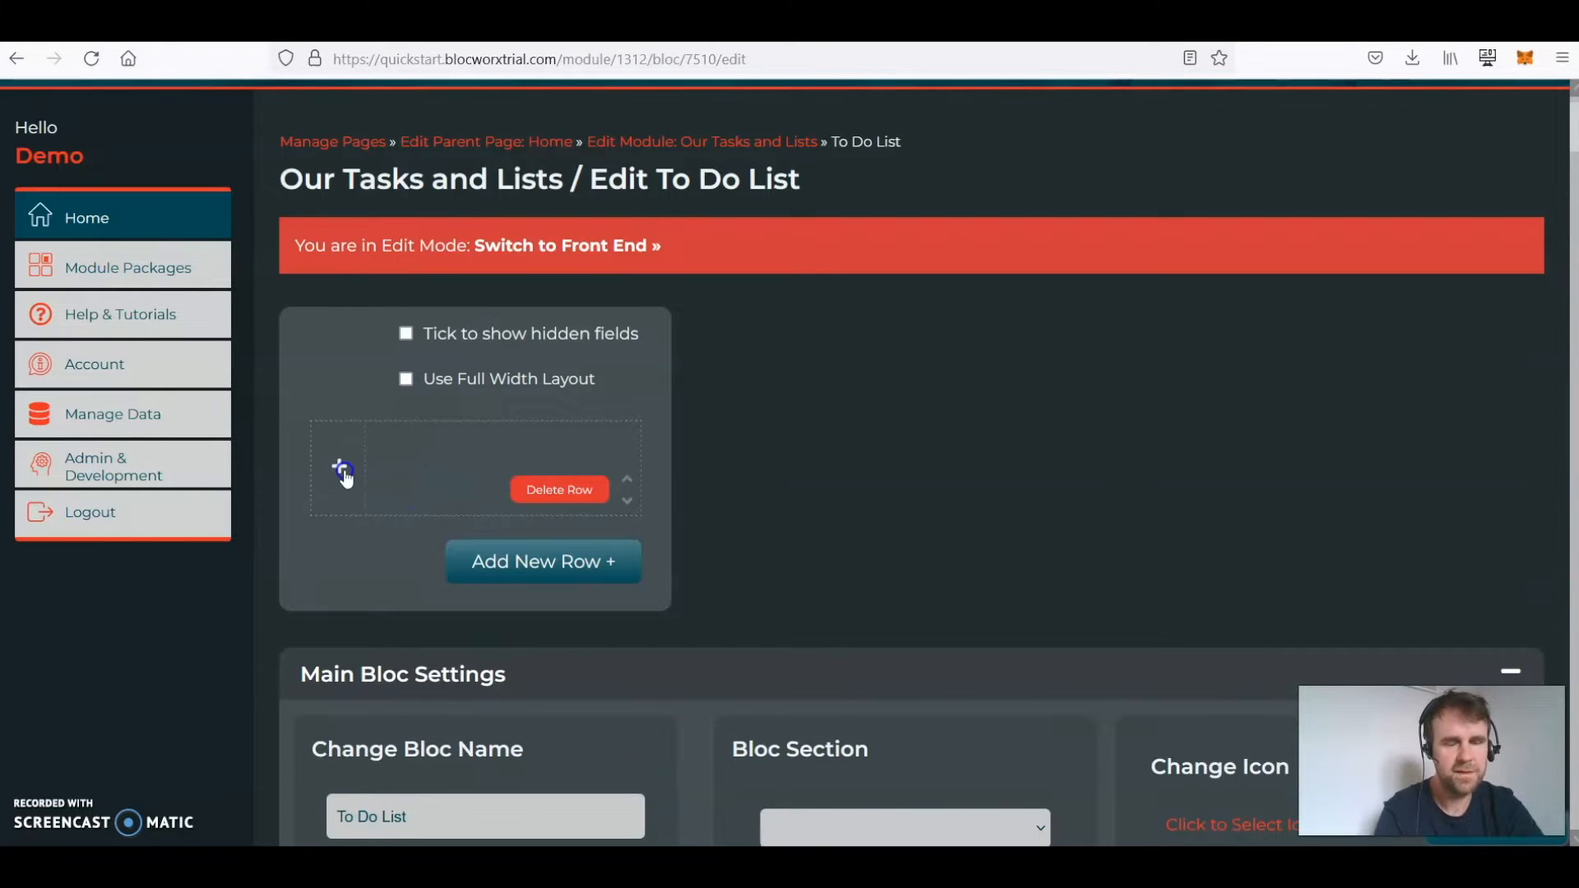
{"action": "left_click", "coordinate": [344, 474]}
{"action": "left_click", "coordinate": [393, 492]}
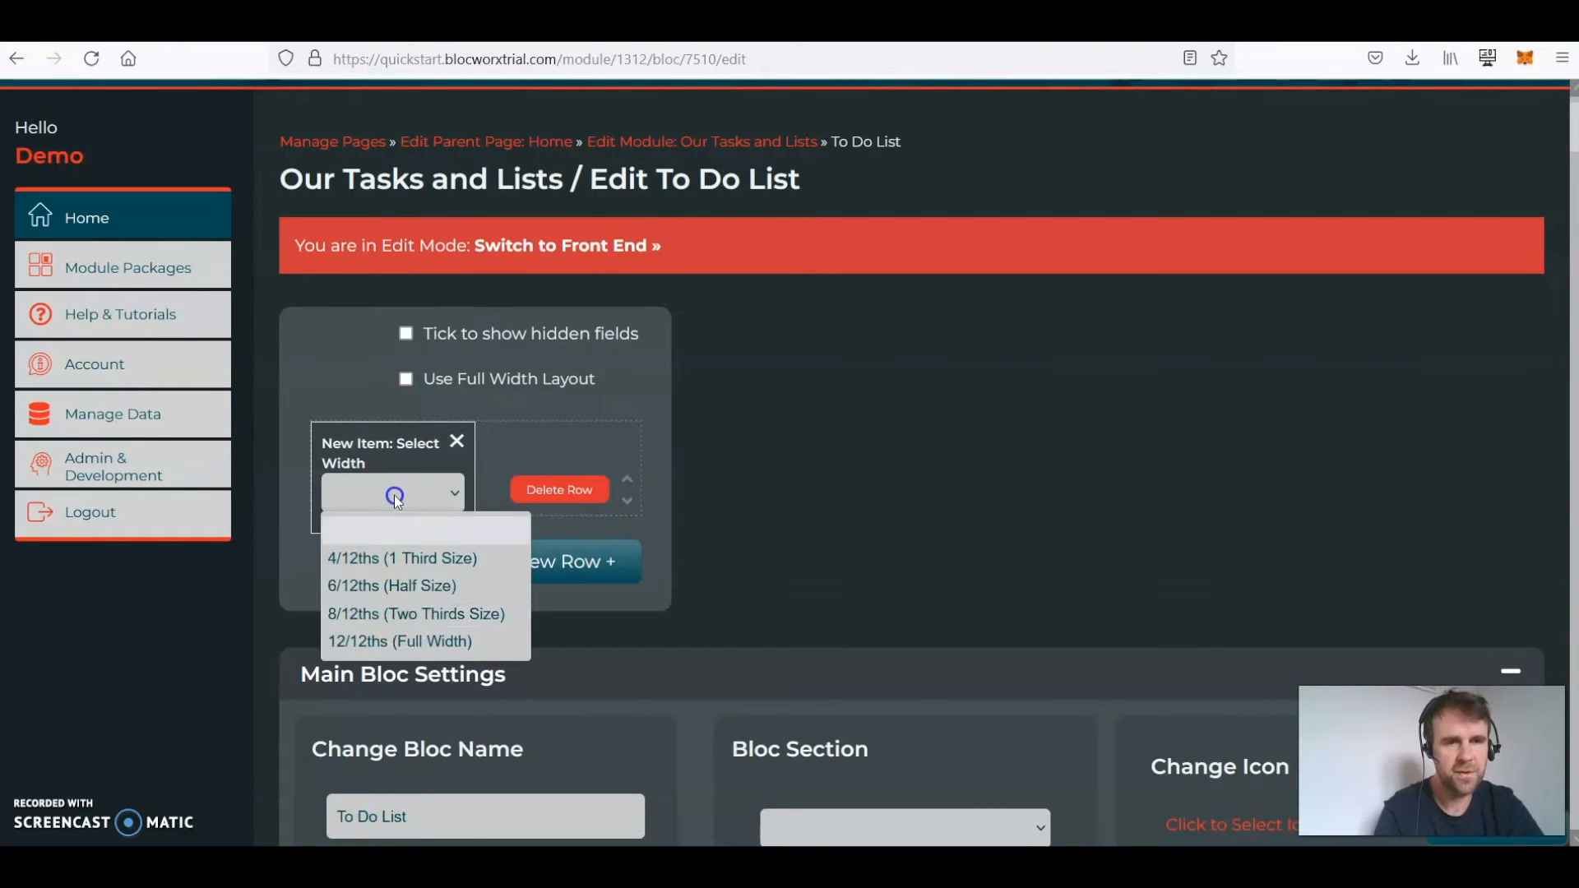
{"action": "left_click", "coordinate": [440, 641]}
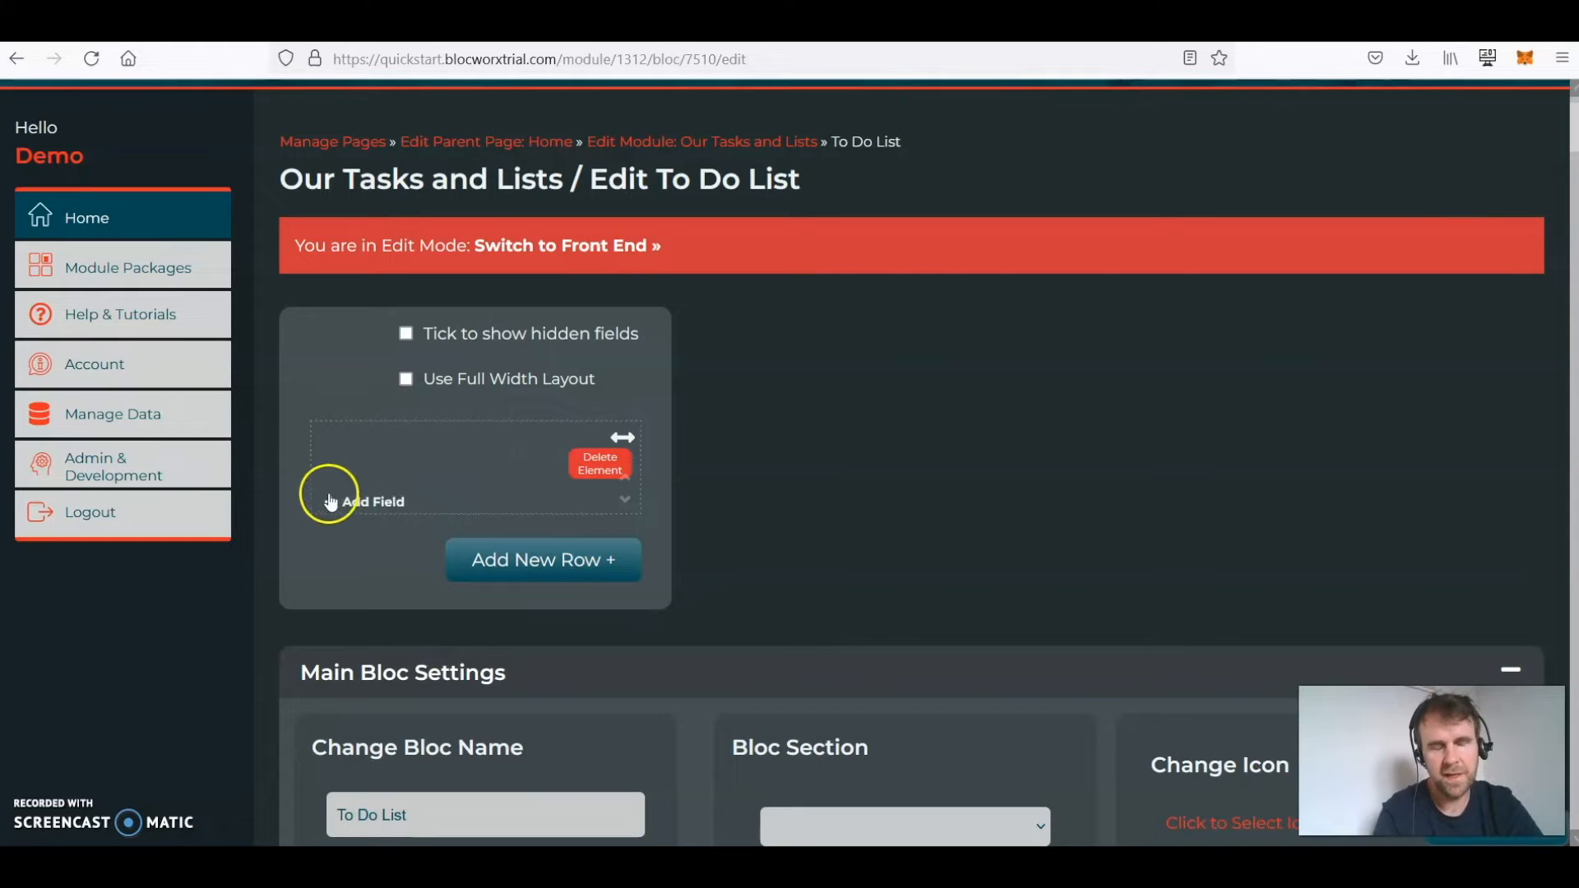
Enable the full width layout for the bloc and resize the row's element to 6/12ths (Half Size).
{"action": "scroll", "coordinate": [840, 366], "scroll_direction": "down", "scroll_amount": 1}
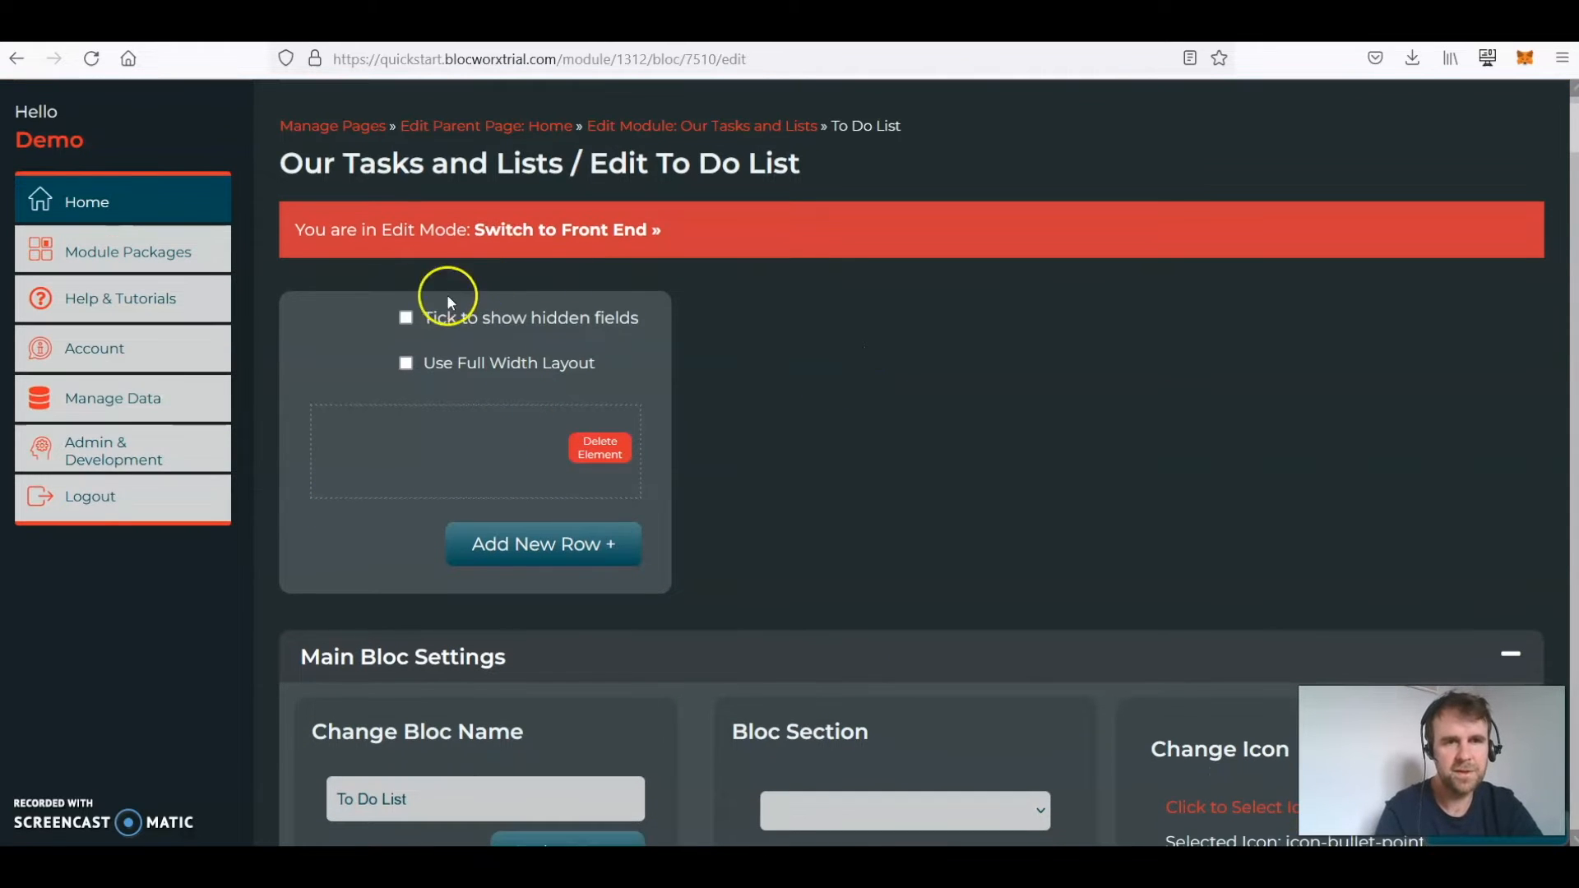
{"action": "left_click", "coordinate": [407, 363]}
{"action": "scroll", "coordinate": [1078, 323], "scroll_direction": "down", "scroll_amount": 3}
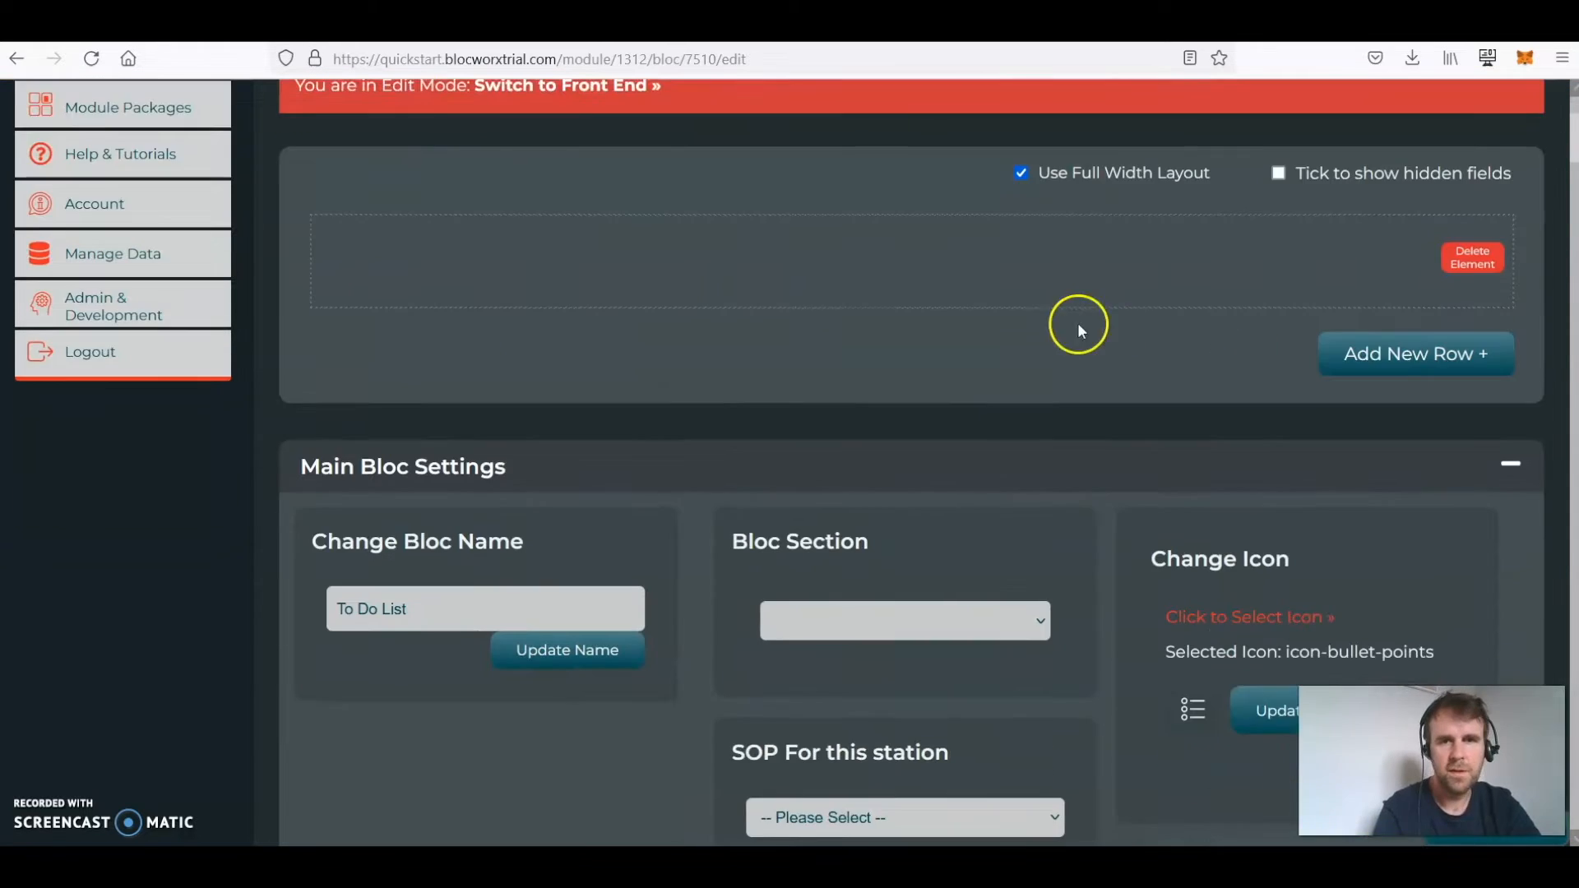
{"action": "scroll", "coordinate": [1112, 323], "scroll_direction": "down", "scroll_amount": 2}
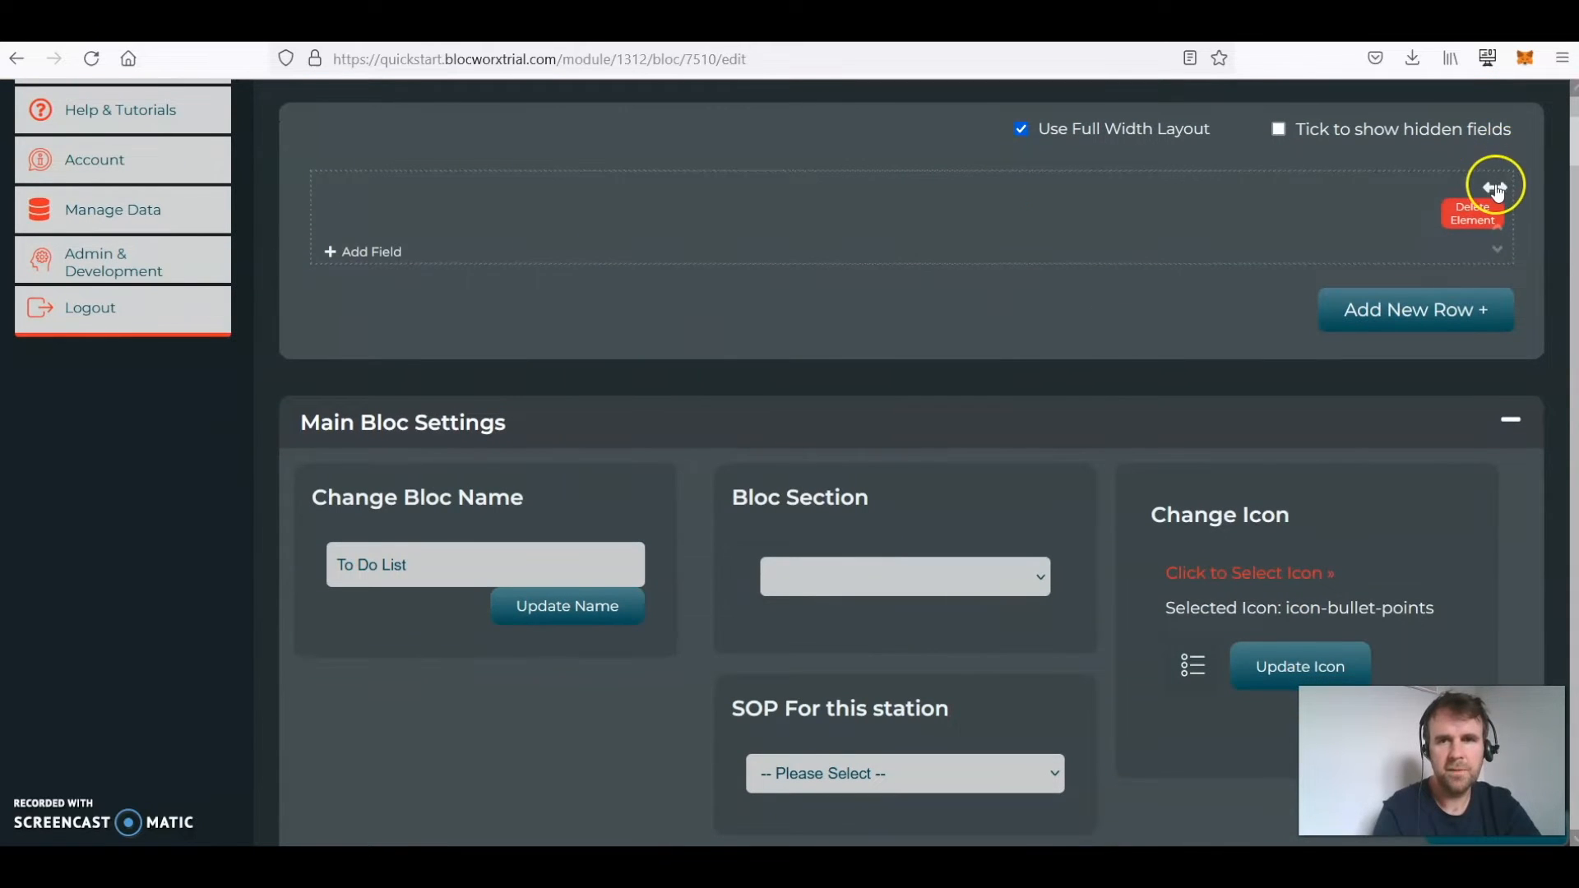
{"action": "left_click", "coordinate": [1492, 188]}
{"action": "left_click", "coordinate": [1460, 233]}
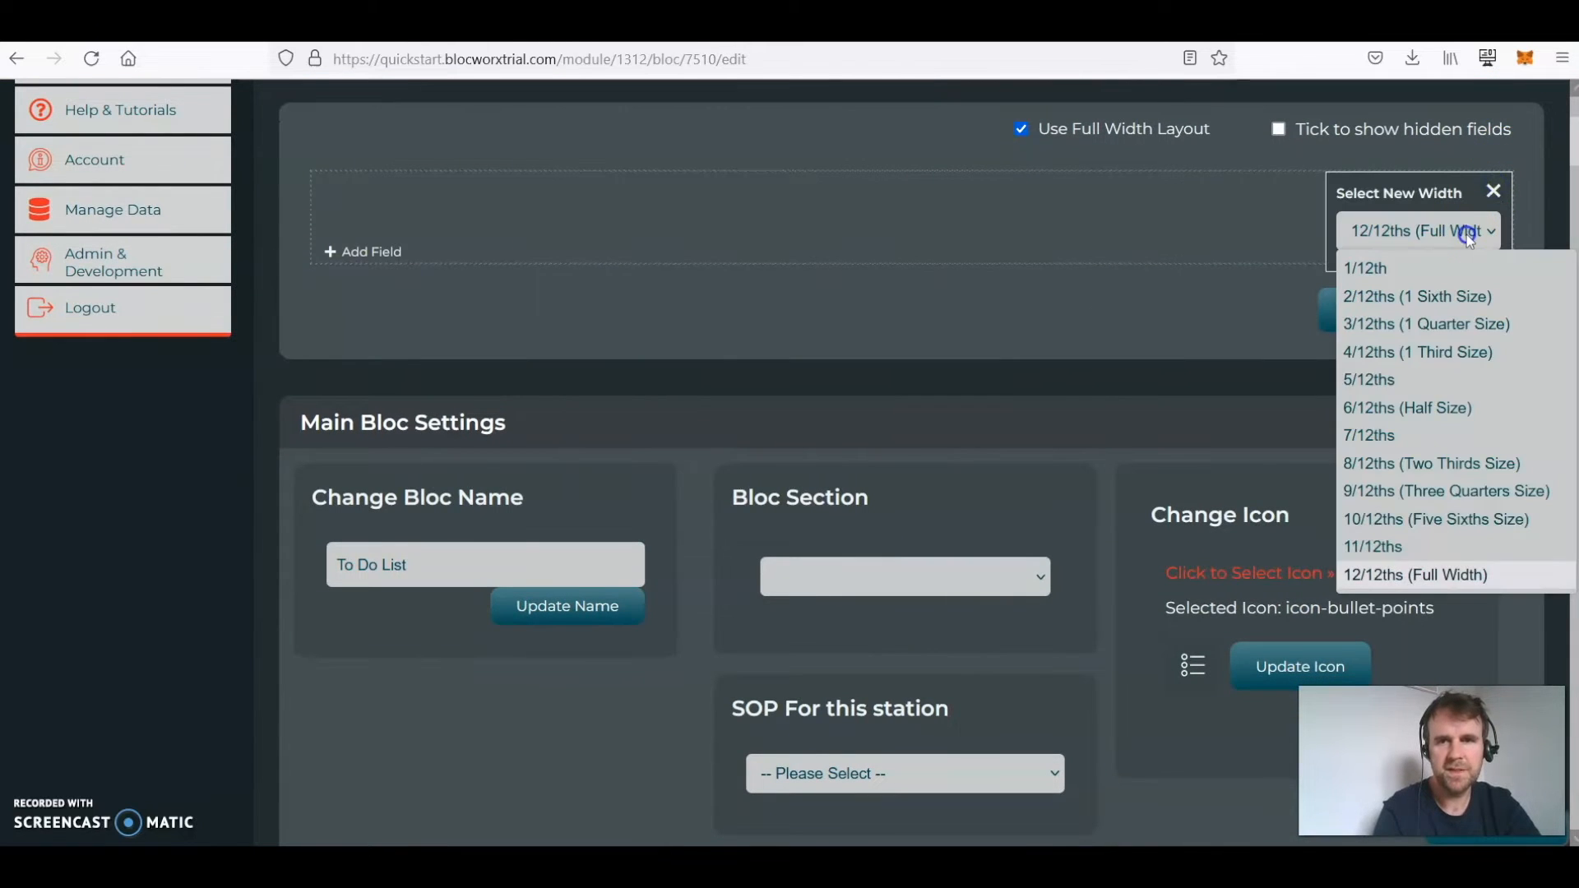
{"action": "left_click", "coordinate": [1419, 409]}
Add a second half-width element beside the first one in the same row.
{"action": "left_click", "coordinate": [965, 218]}
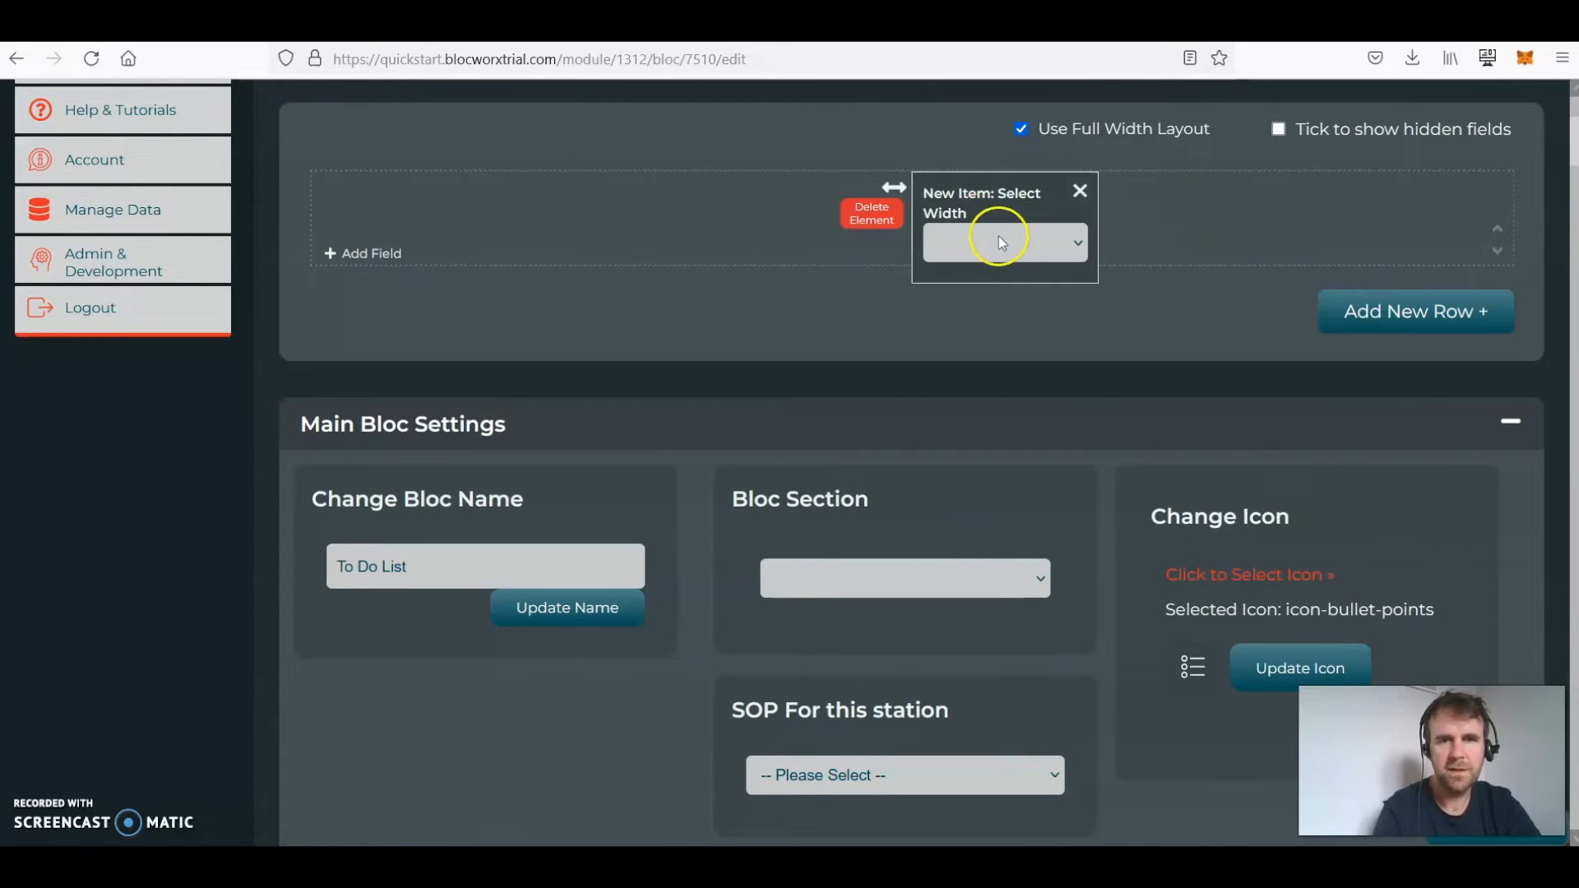
{"action": "left_click", "coordinate": [998, 239]}
{"action": "left_click", "coordinate": [995, 445]}
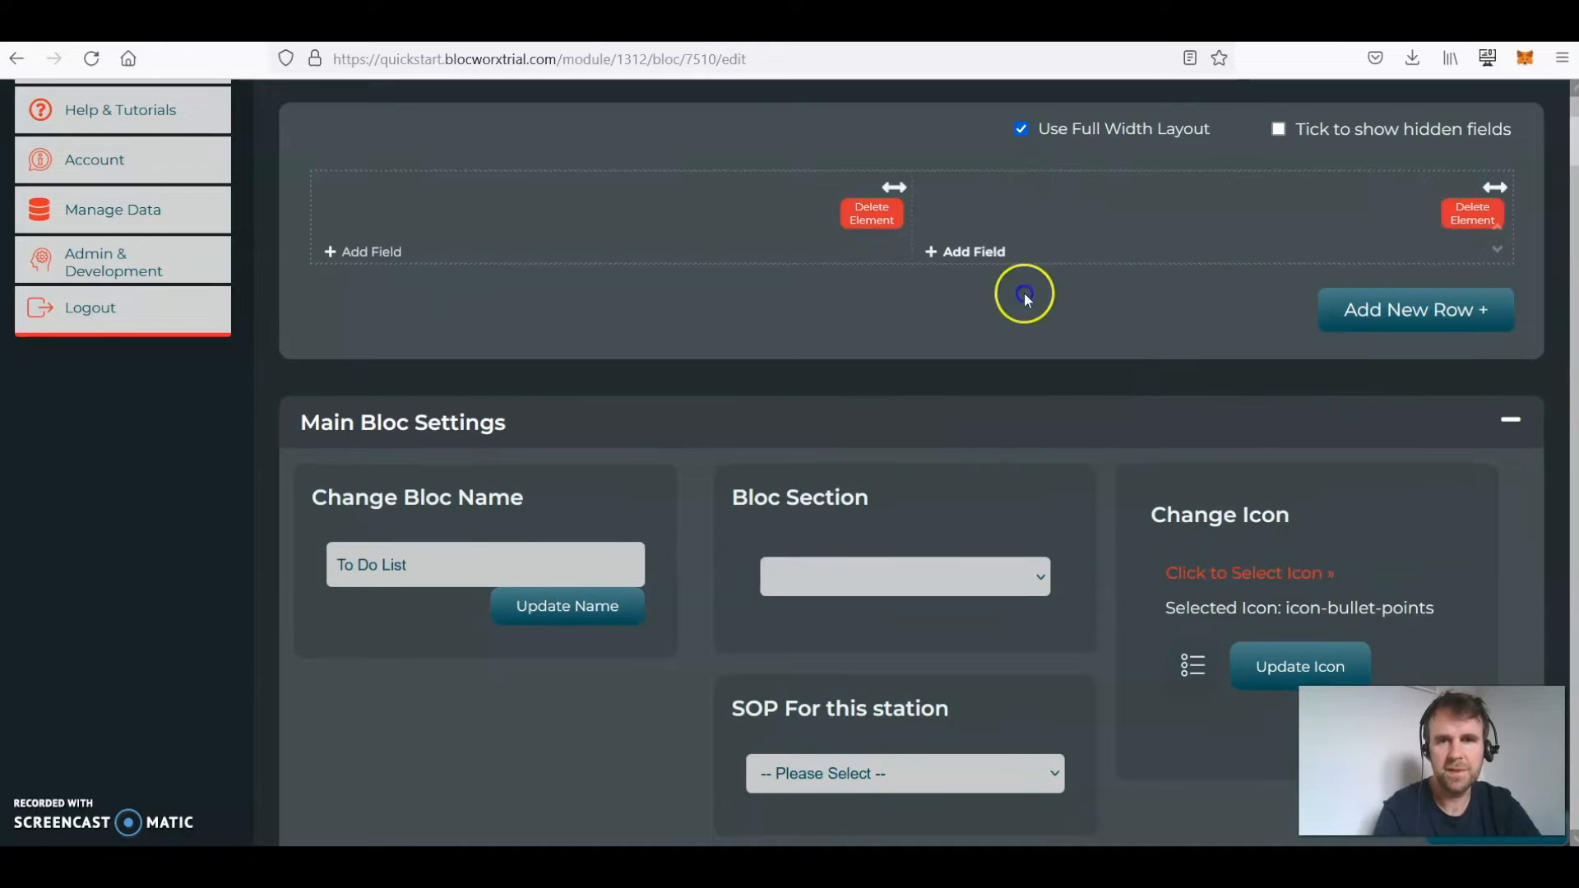
Add a Text Field named Task To Do to the first half-width element of the row.
{"action": "scroll", "coordinate": [692, 321], "scroll_direction": "up", "scroll_amount": 2}
{"action": "scroll", "coordinate": [592, 426], "scroll_direction": "down", "scroll_amount": 1}
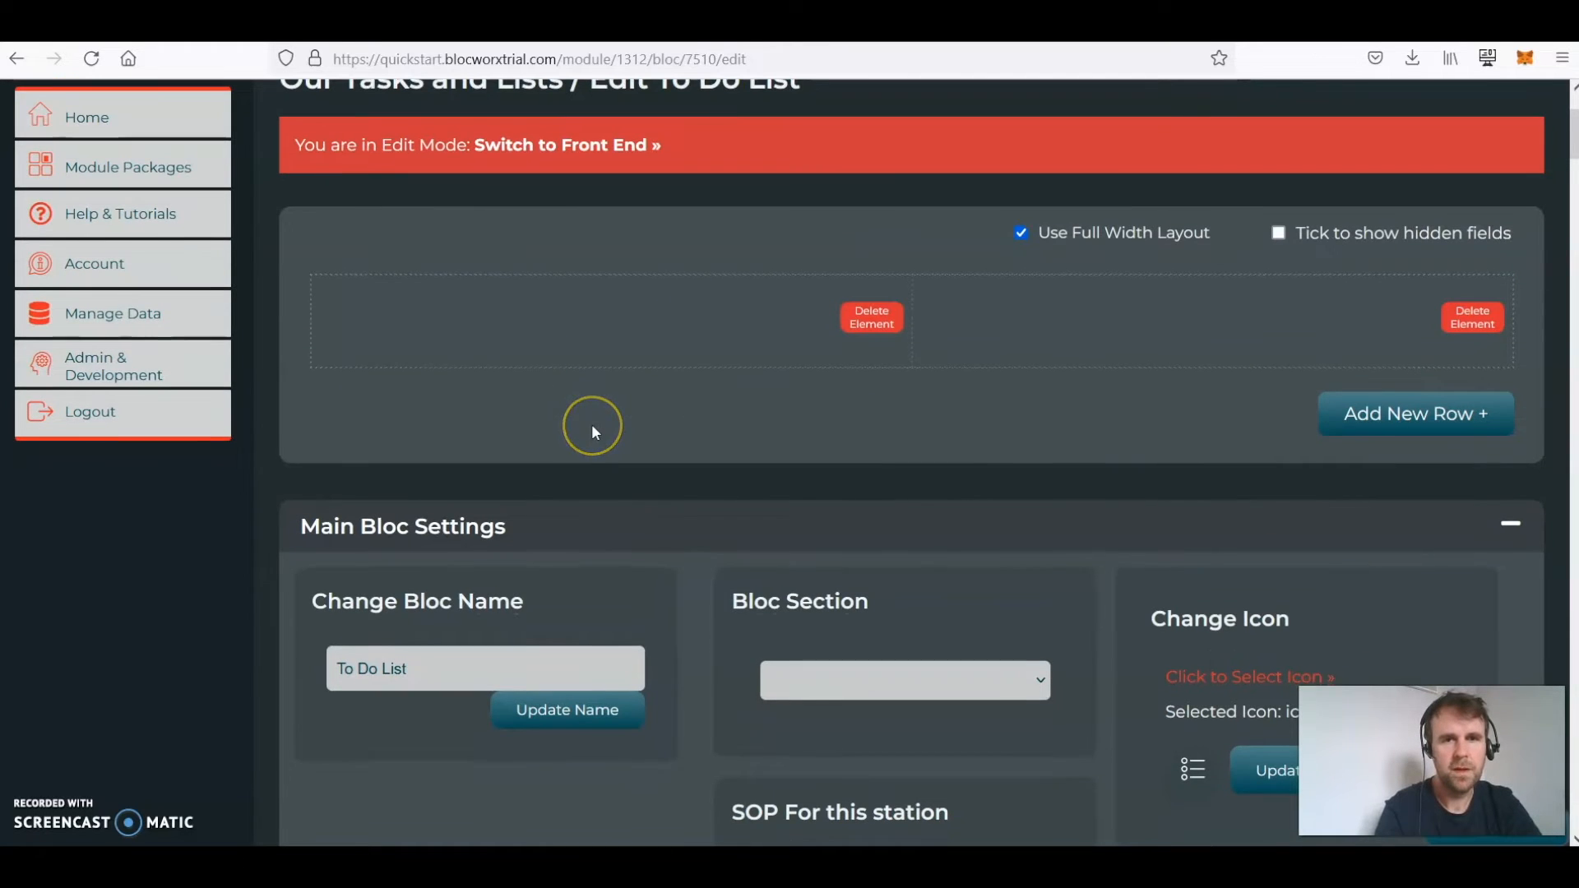
{"action": "scroll", "coordinate": [580, 426], "scroll_direction": "down", "scroll_amount": 2}
{"action": "mouse_move", "coordinate": [377, 328]}
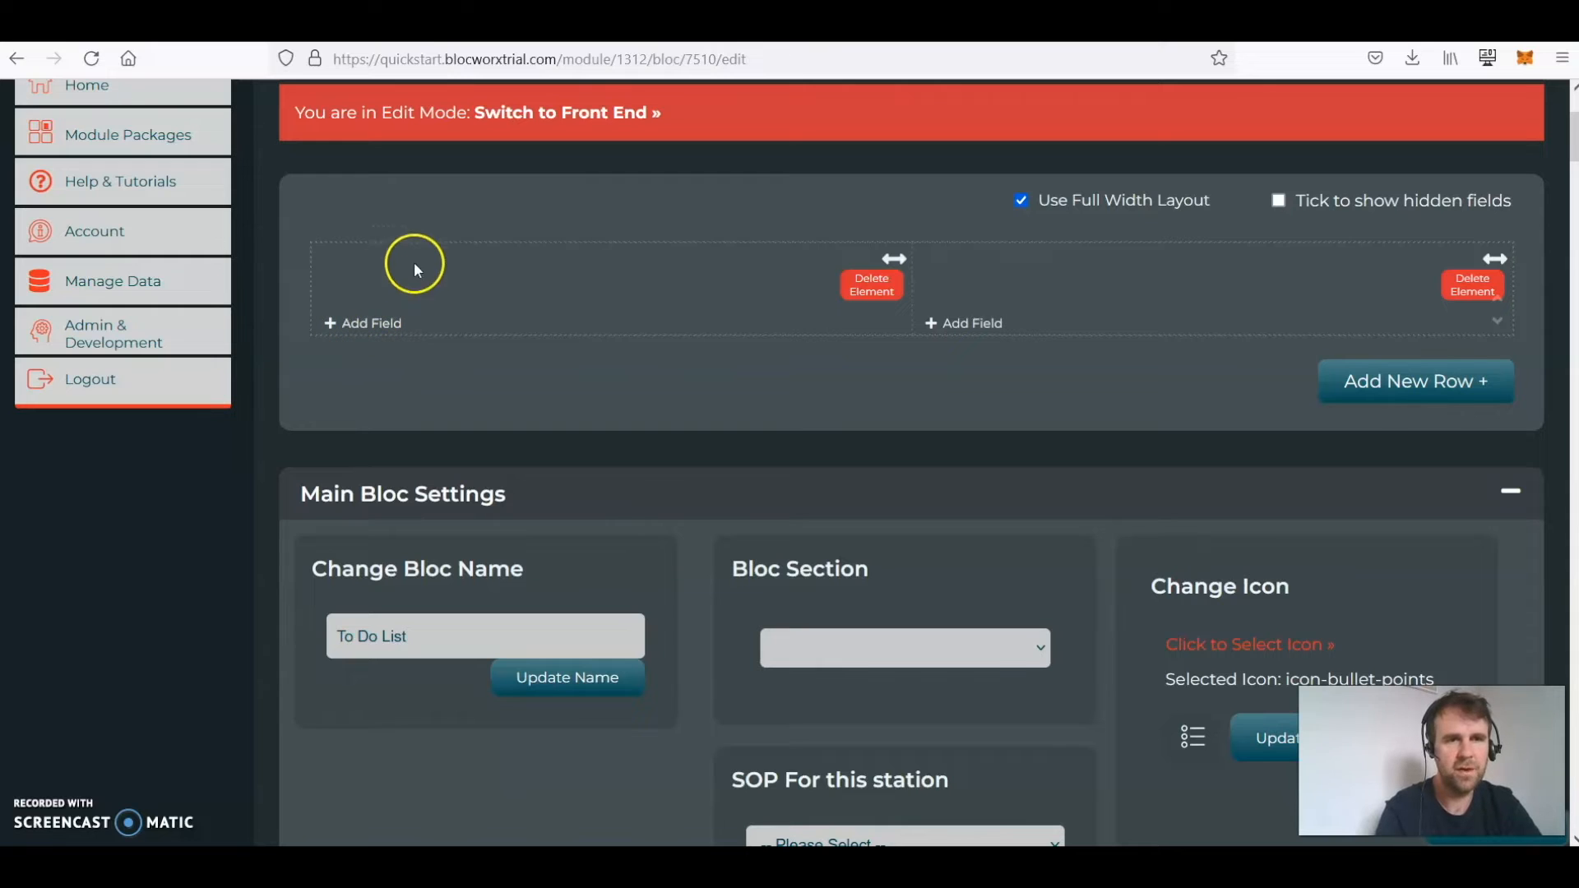
{"action": "left_click", "coordinate": [384, 327]}
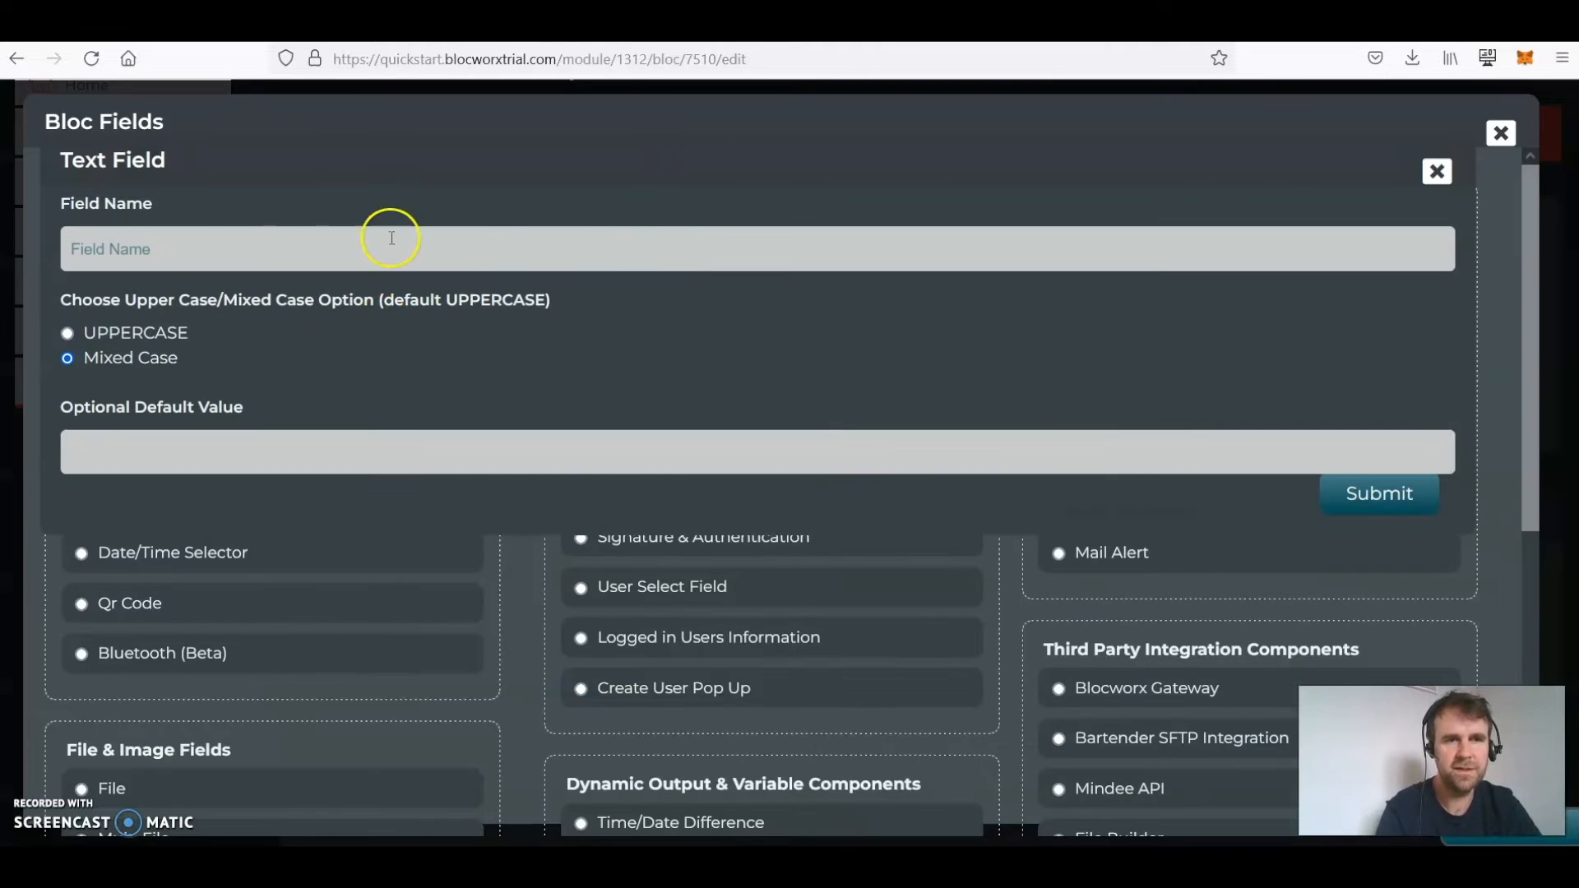
{"action": "left_click", "coordinate": [1437, 171]}
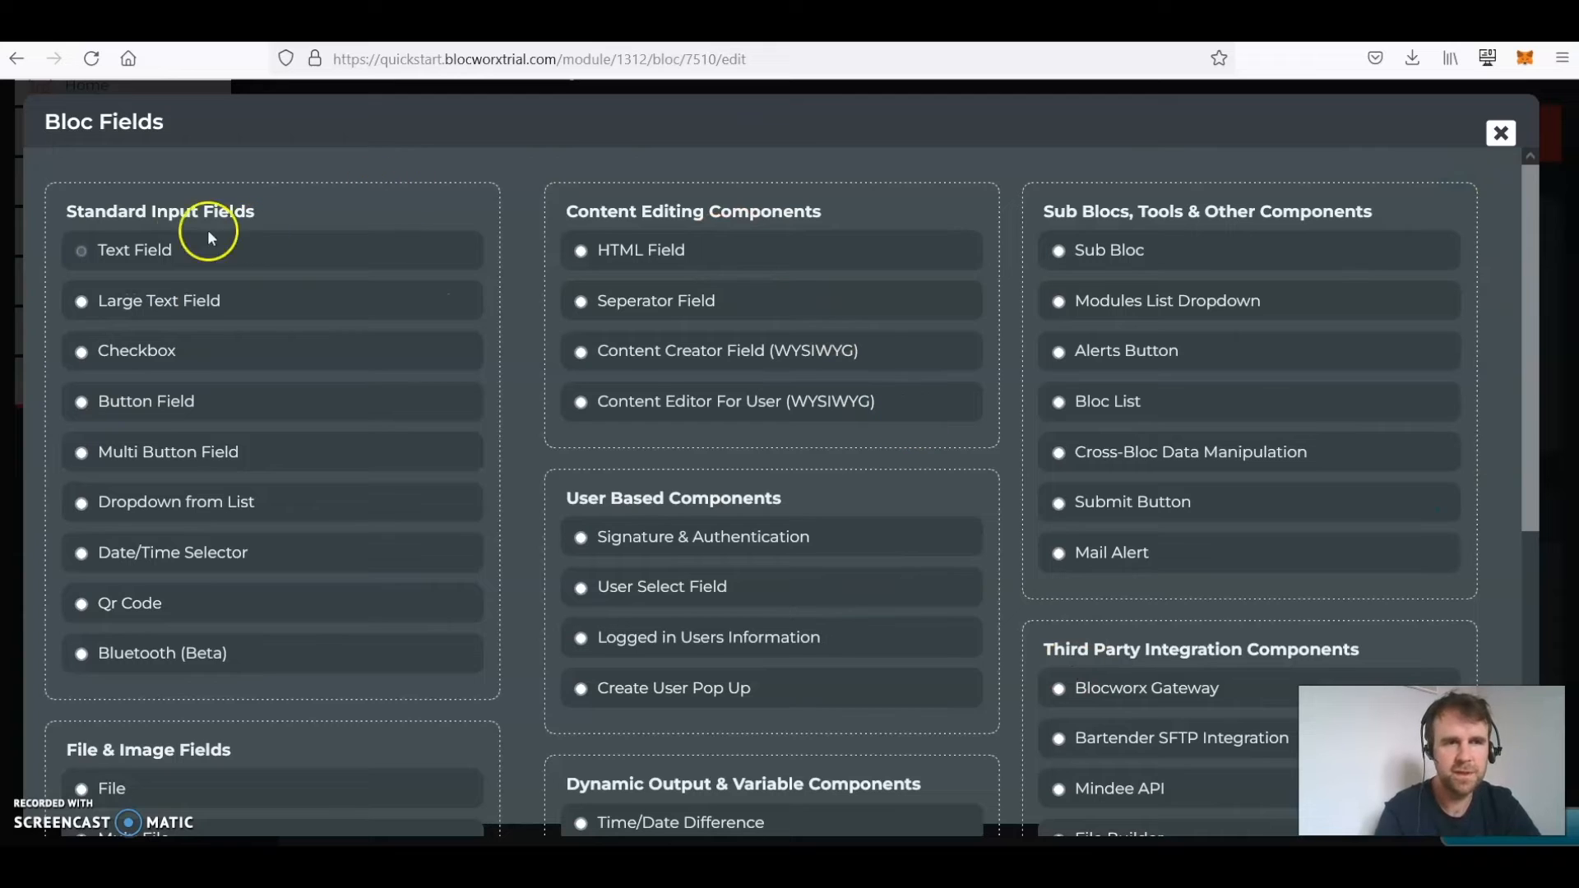
{"action": "left_click", "coordinate": [159, 256]}
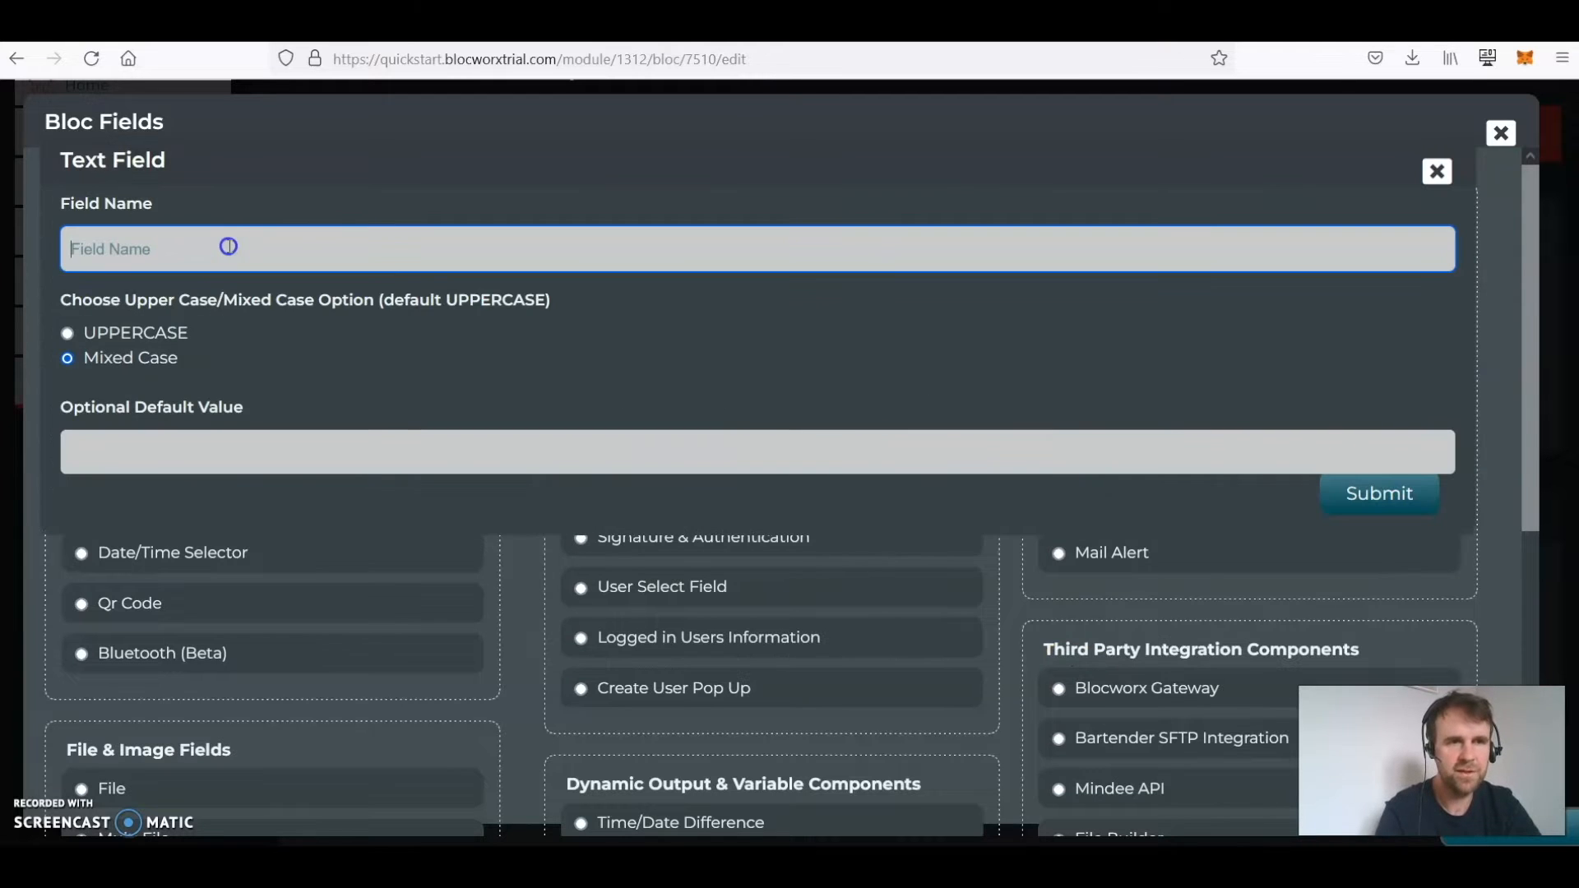
{"action": "type", "text": "Task To D"}
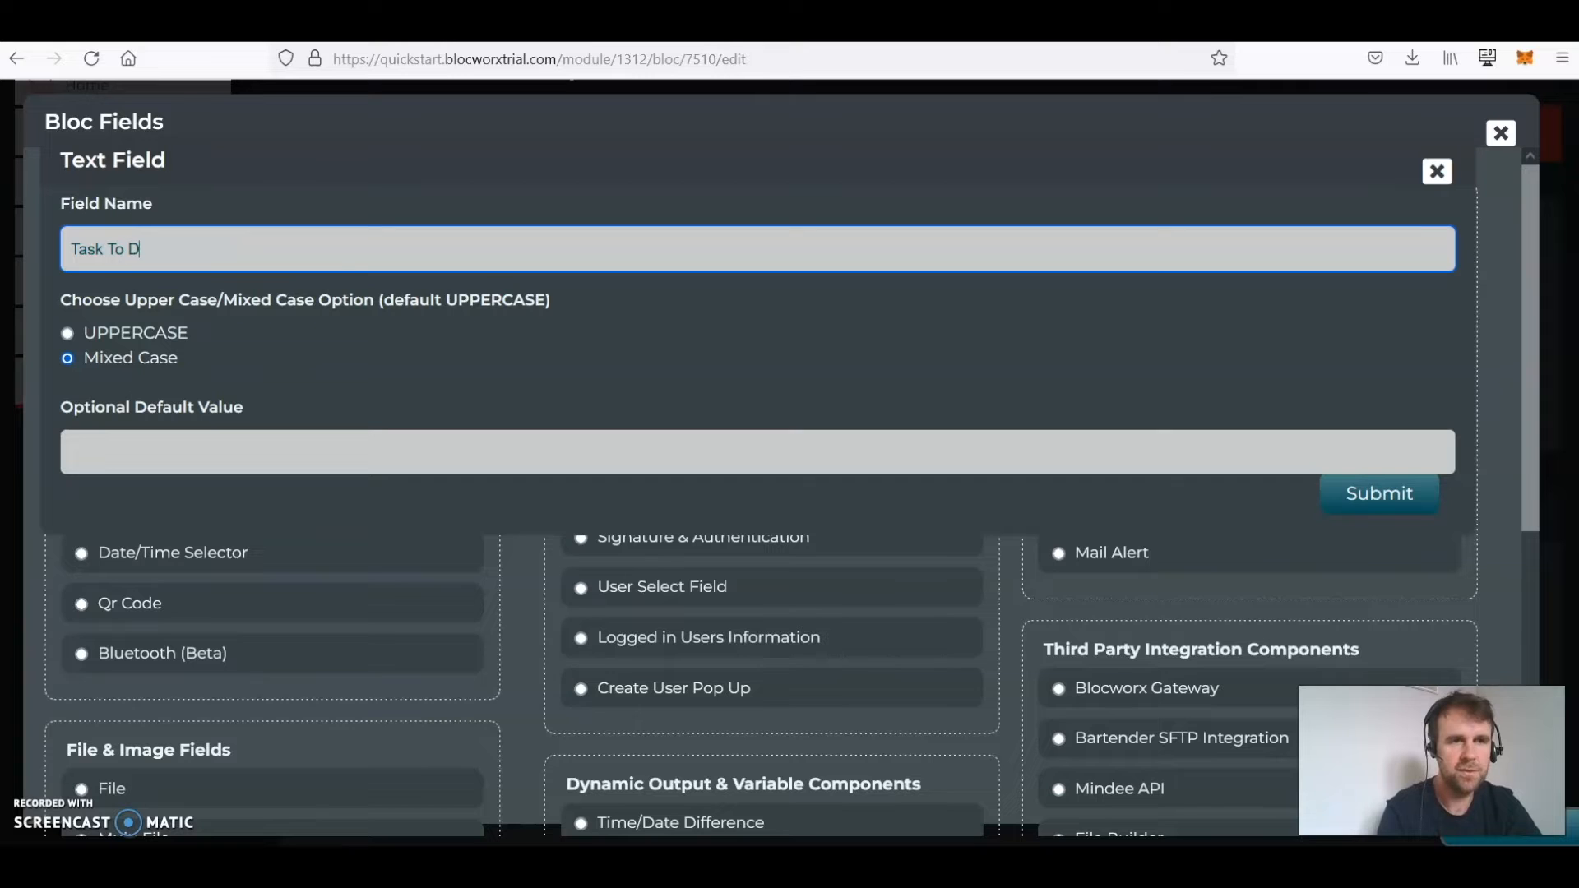
{"action": "type", "text": "o"}
{"action": "left_click", "coordinate": [1396, 510]}
Start a Multi Button Field in the row's second half-width element and name it Status.
{"action": "left_click", "coordinate": [954, 348]}
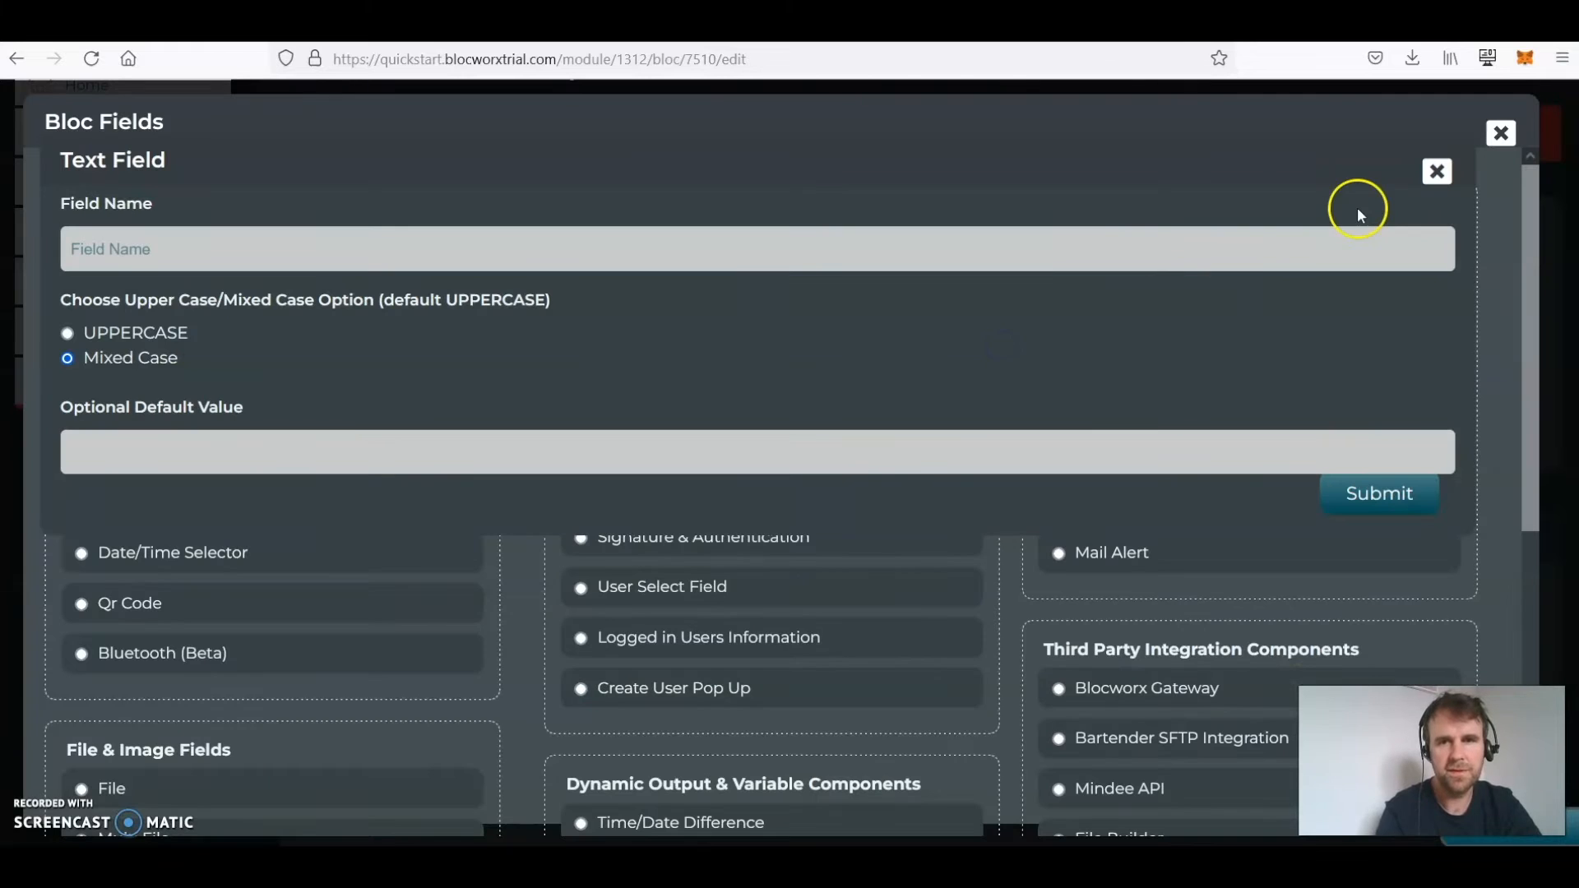
{"action": "left_click", "coordinate": [1437, 171]}
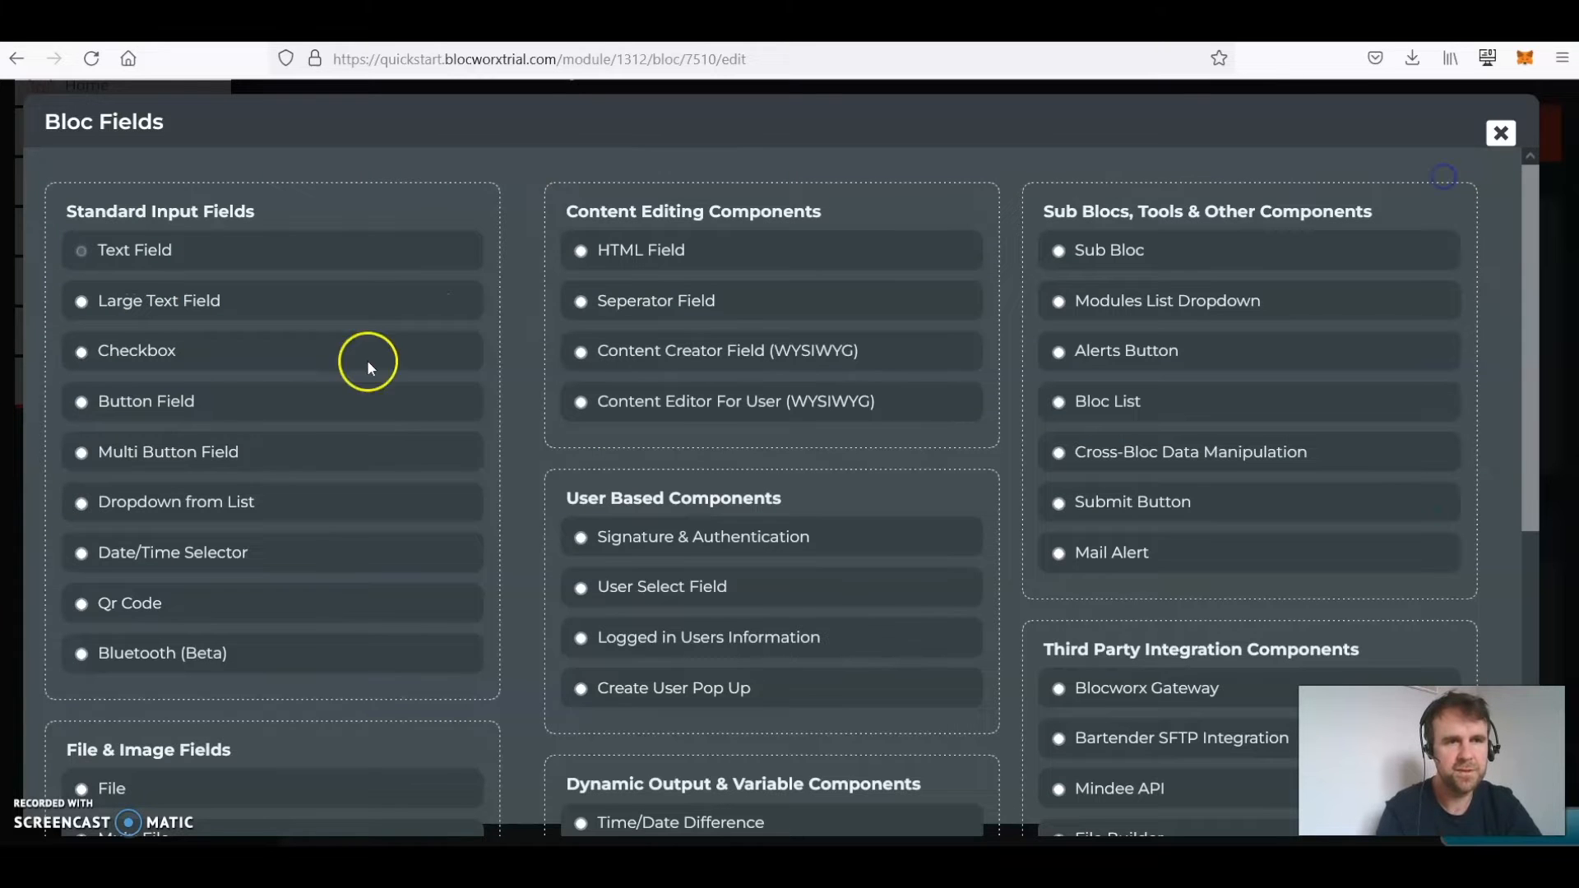
{"action": "left_click", "coordinate": [206, 452]}
{"action": "left_click", "coordinate": [203, 250]}
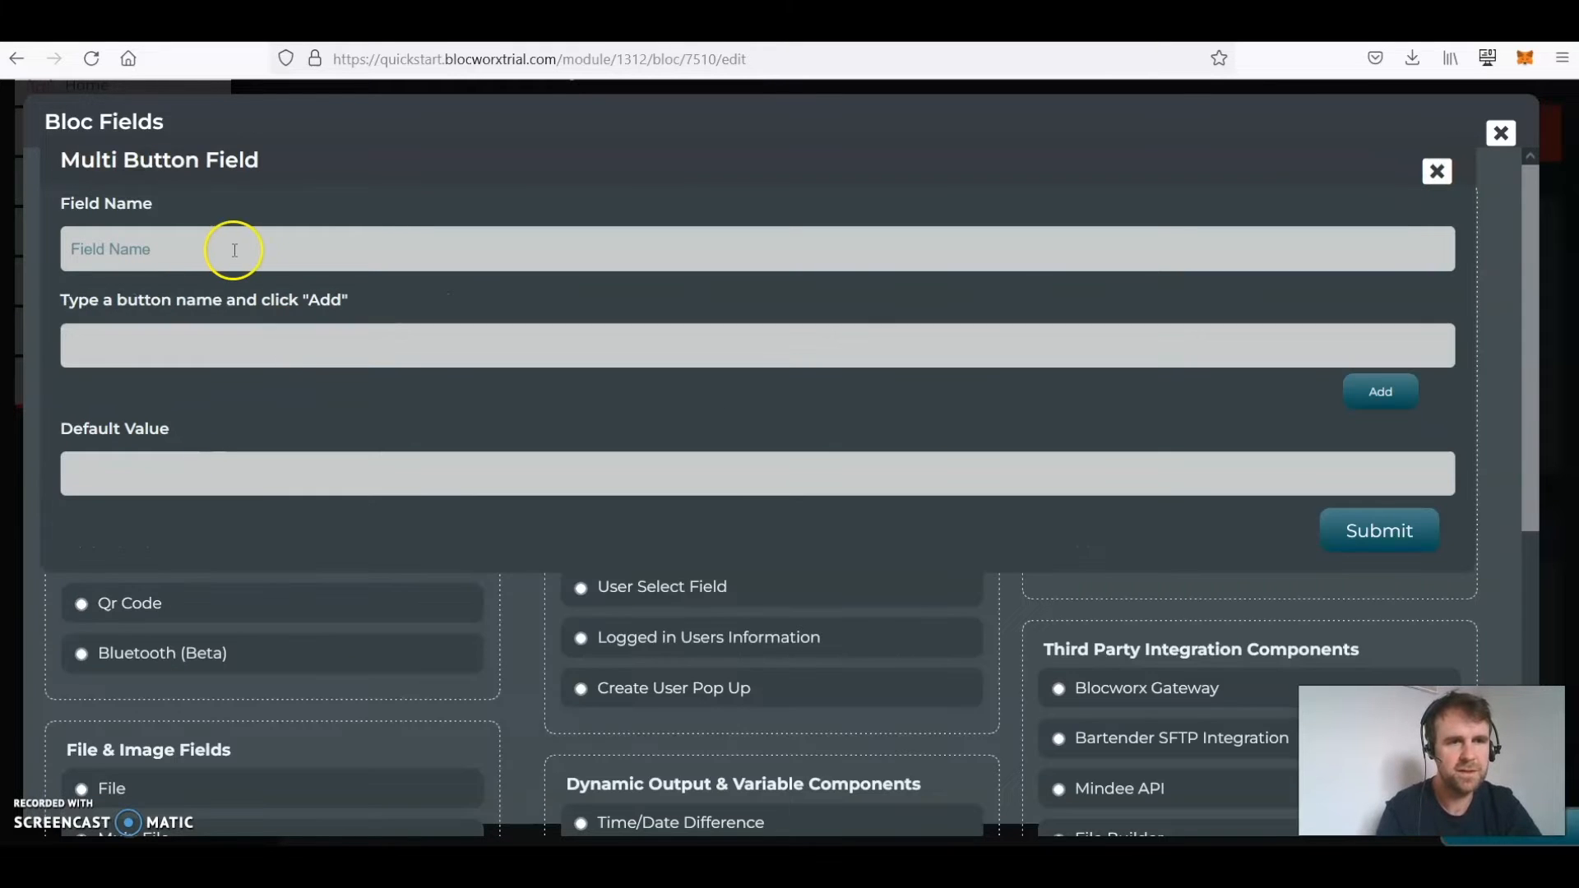
{"action": "left_click", "coordinate": [242, 250]}
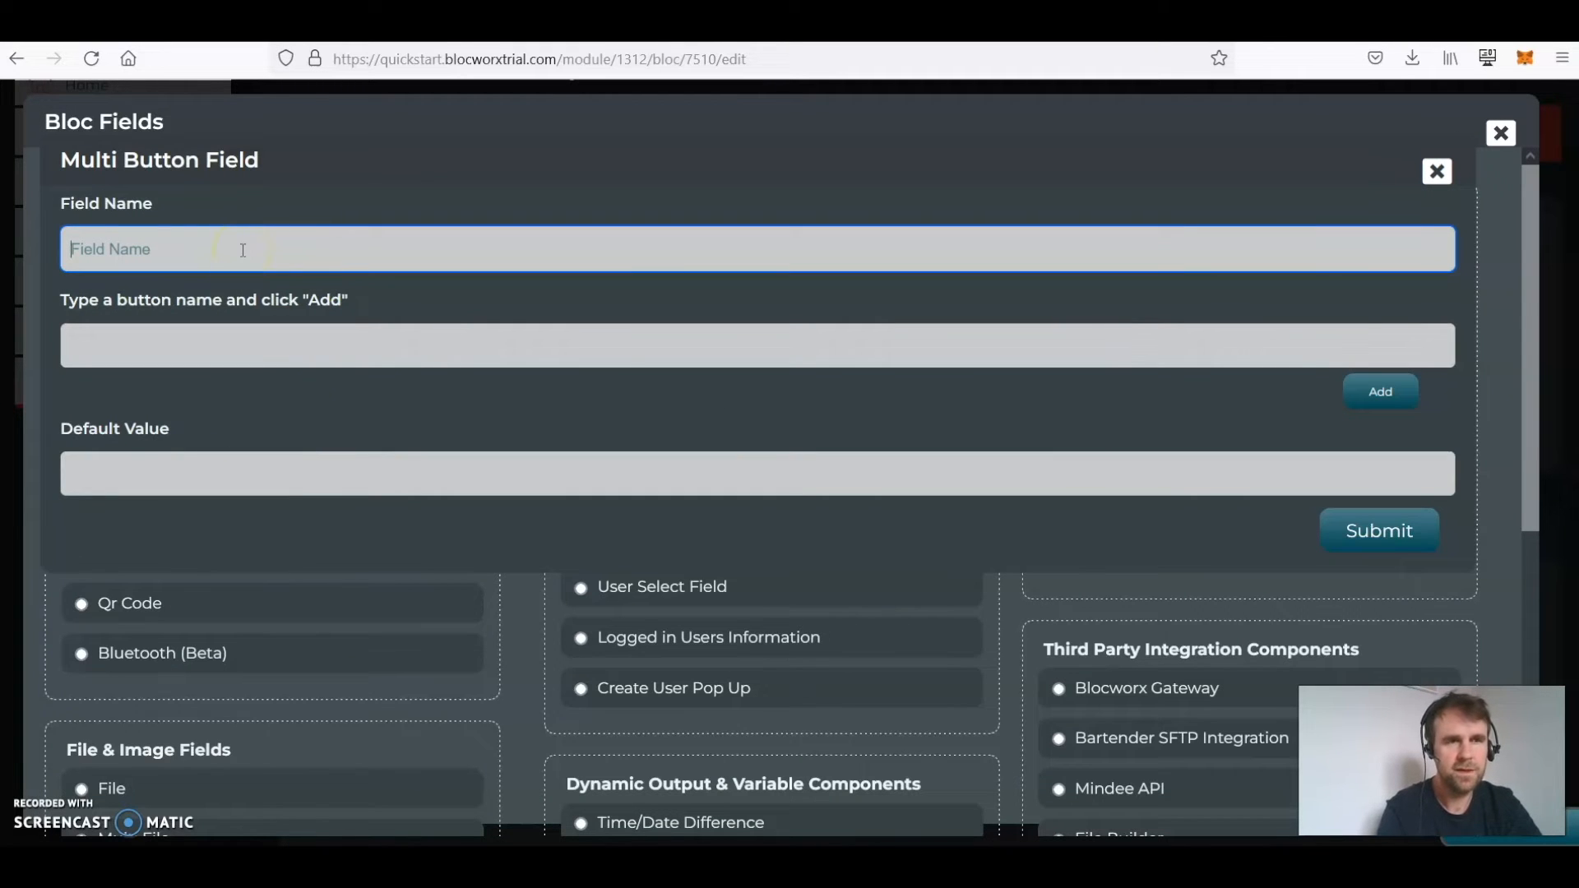
{"action": "type", "text": "Status"}
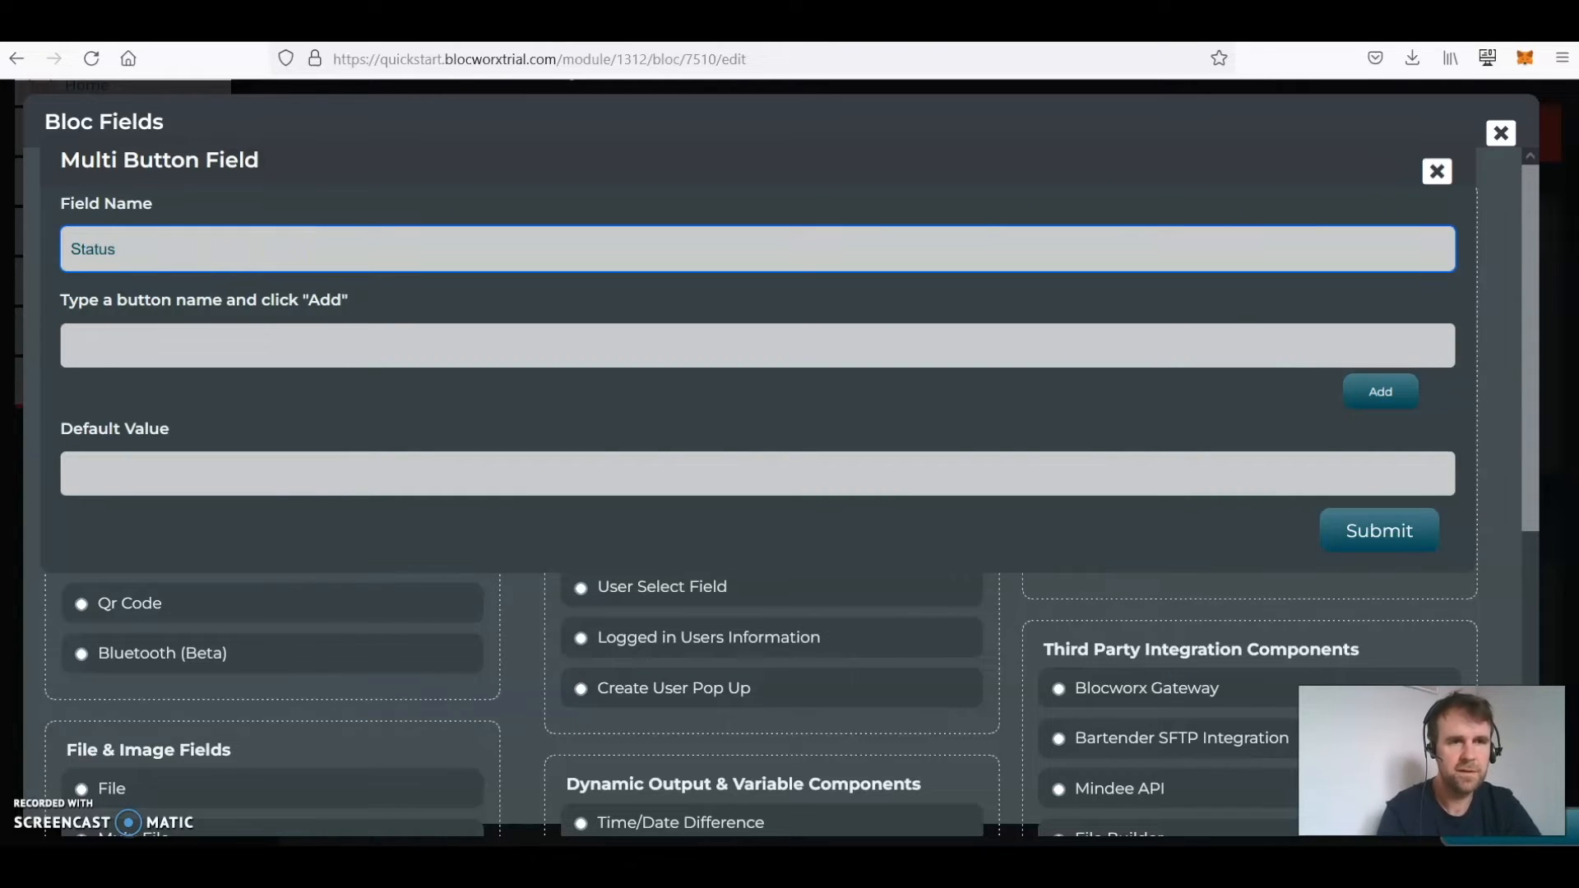
Give the Status field the buttons Done and Not Done, and submit the field.
{"action": "left_click", "coordinate": [255, 342]}
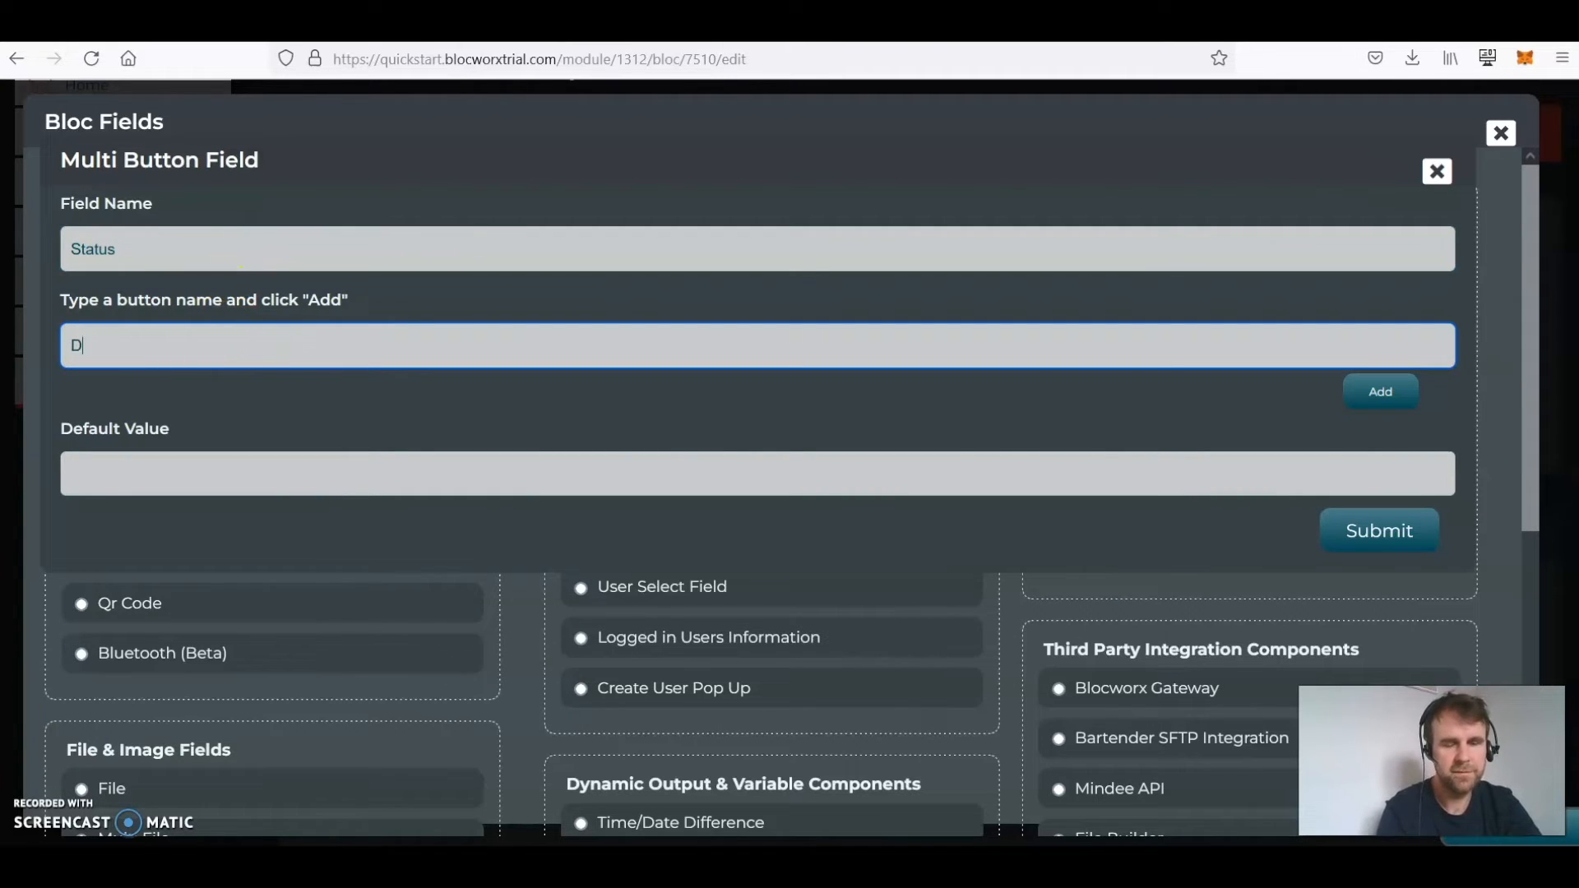
{"action": "left_click", "coordinate": [1372, 393]}
{"action": "left_click", "coordinate": [210, 349]}
{"action": "type", "text": "Not"}
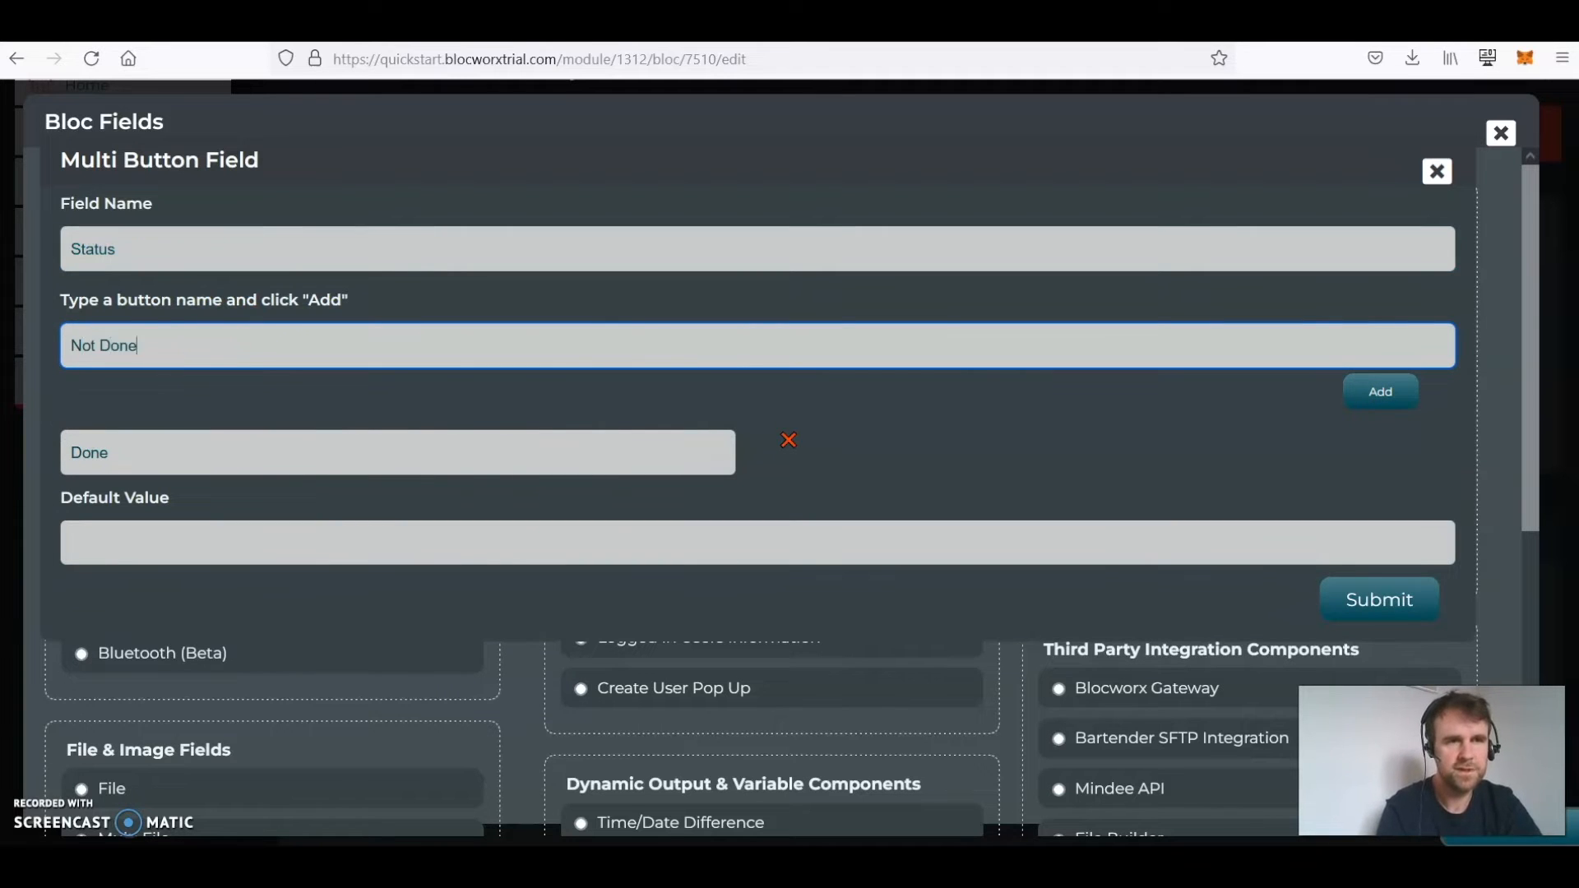
{"action": "type", "text": " Done"}
{"action": "left_click", "coordinate": [1357, 393]}
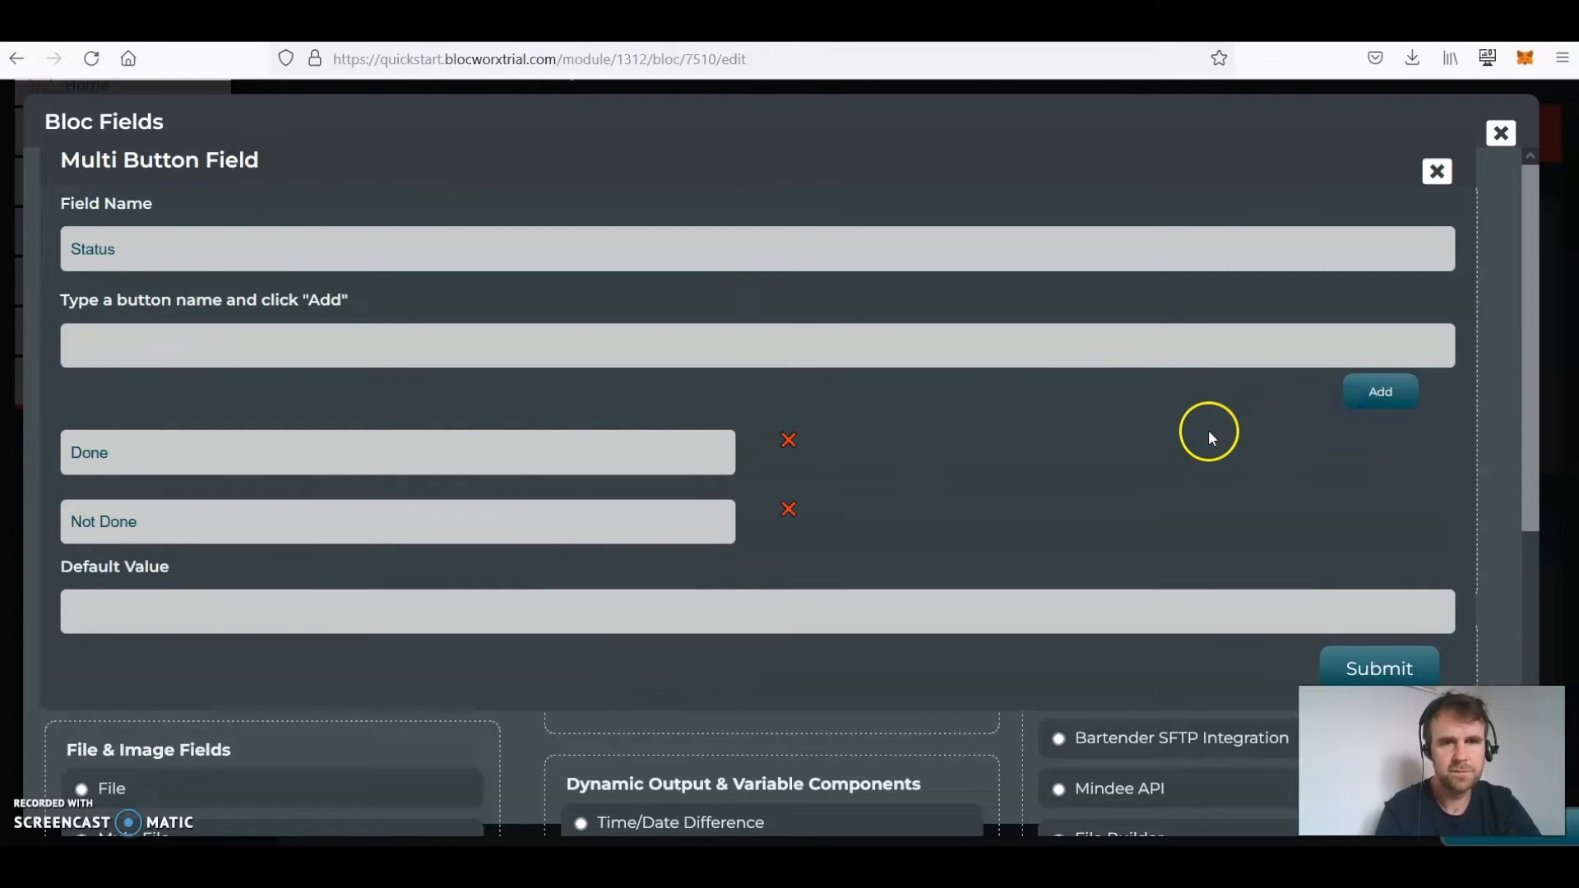
{"action": "scroll", "coordinate": [1207, 429], "scroll_direction": "down", "scroll_amount": 3}
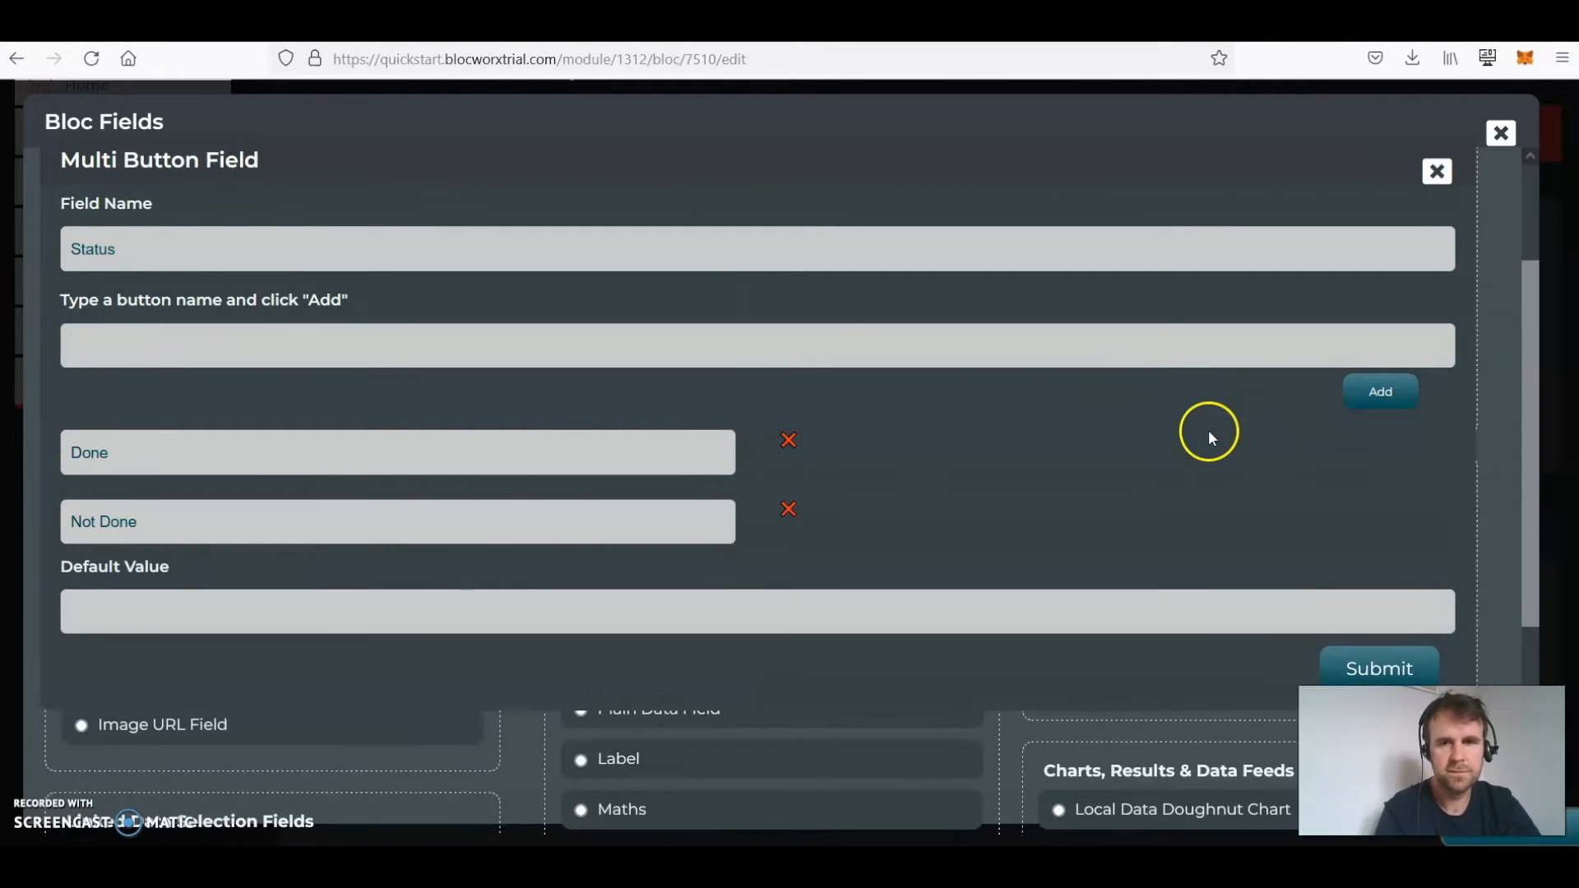
{"action": "left_click", "coordinate": [1390, 677]}
Switch the To Do List bloc from edit mode to its front end and view the form.
{"action": "scroll", "coordinate": [1037, 382], "scroll_direction": "up", "scroll_amount": 2}
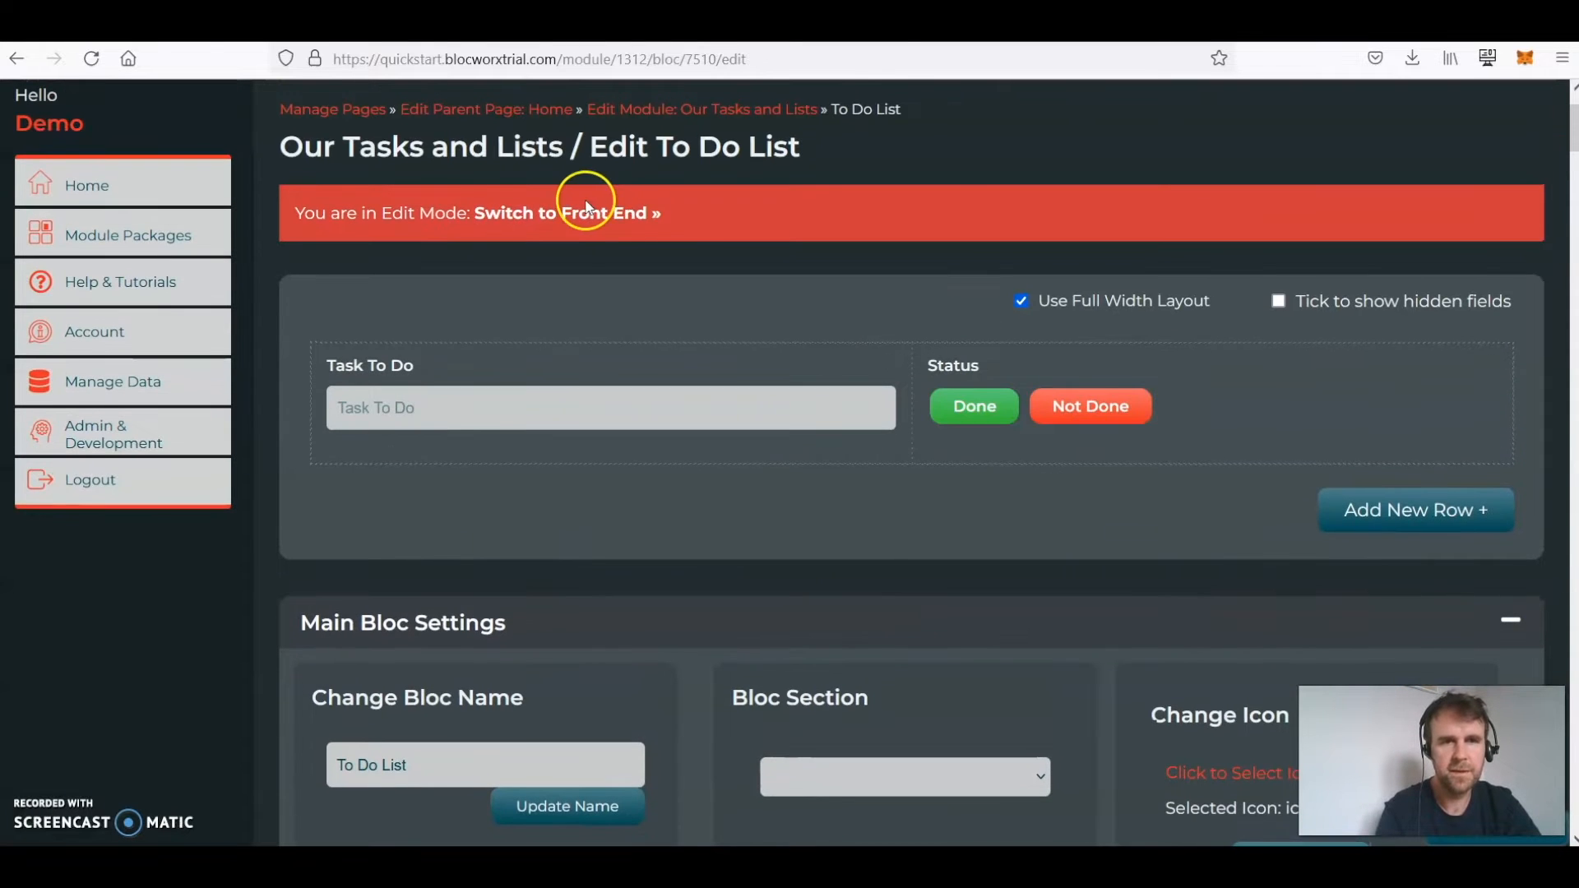
{"action": "left_click", "coordinate": [581, 209]}
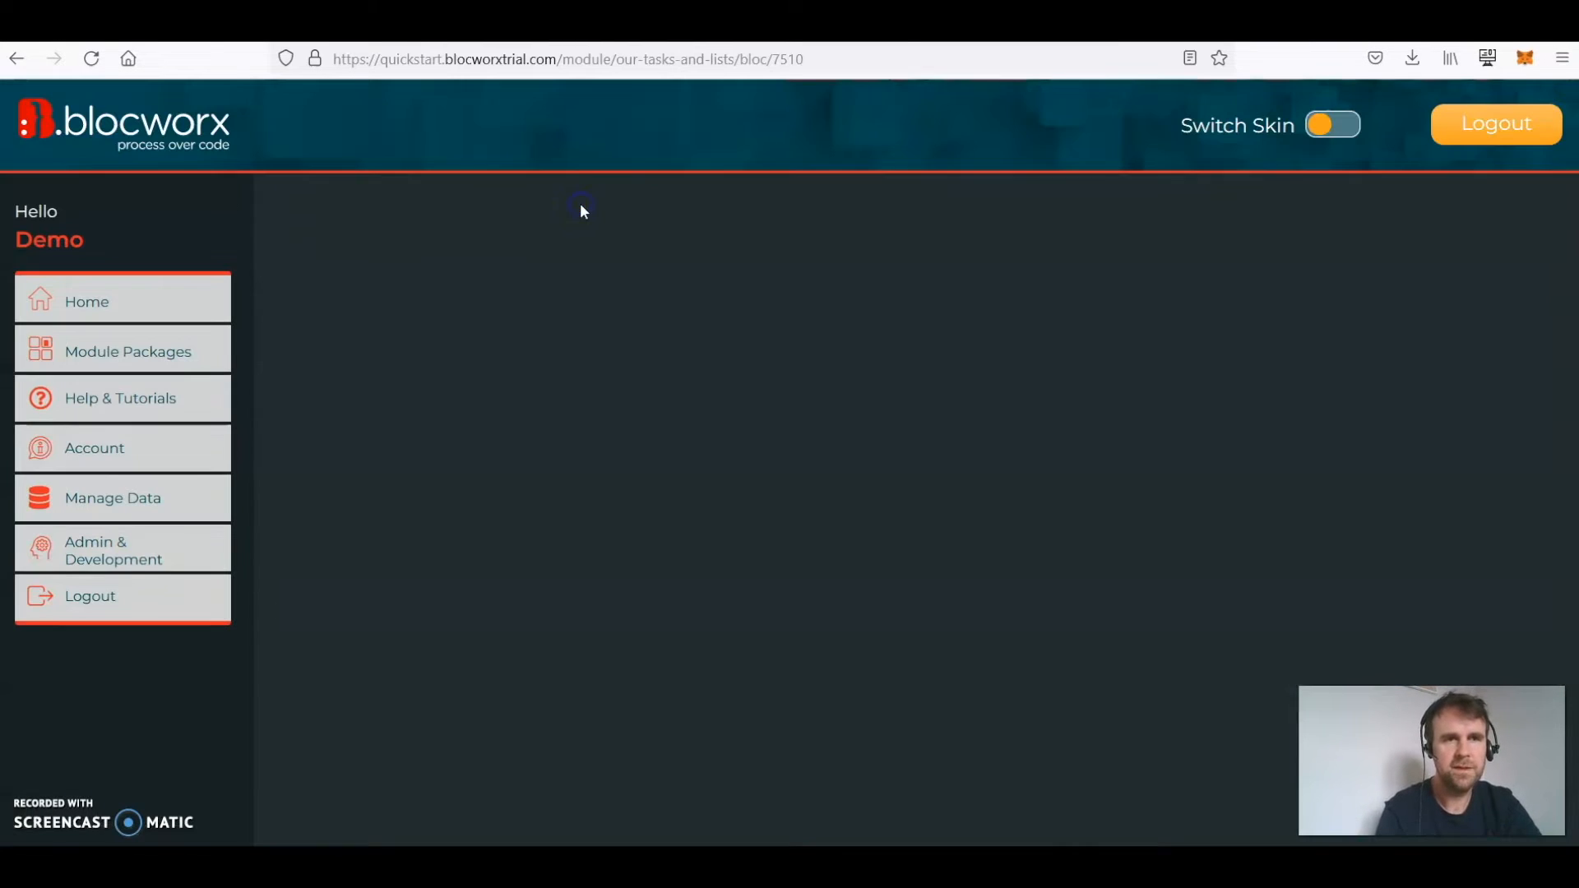
{"action": "scroll", "coordinate": [726, 239], "scroll_direction": "down", "scroll_amount": 1}
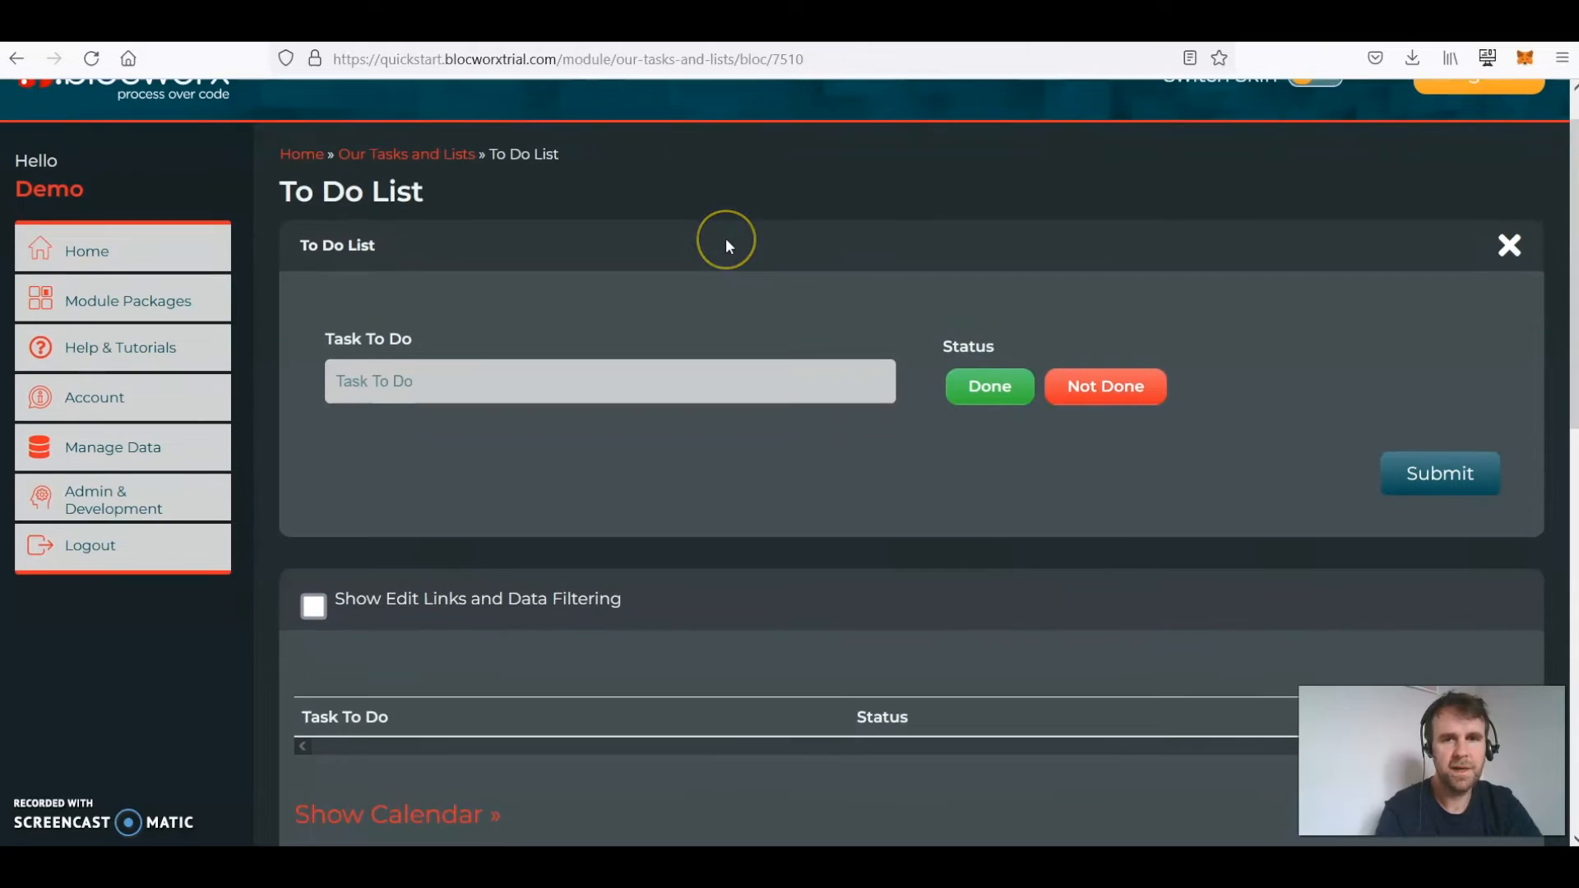
{"action": "scroll", "coordinate": [725, 240], "scroll_direction": "up", "scroll_amount": 1}
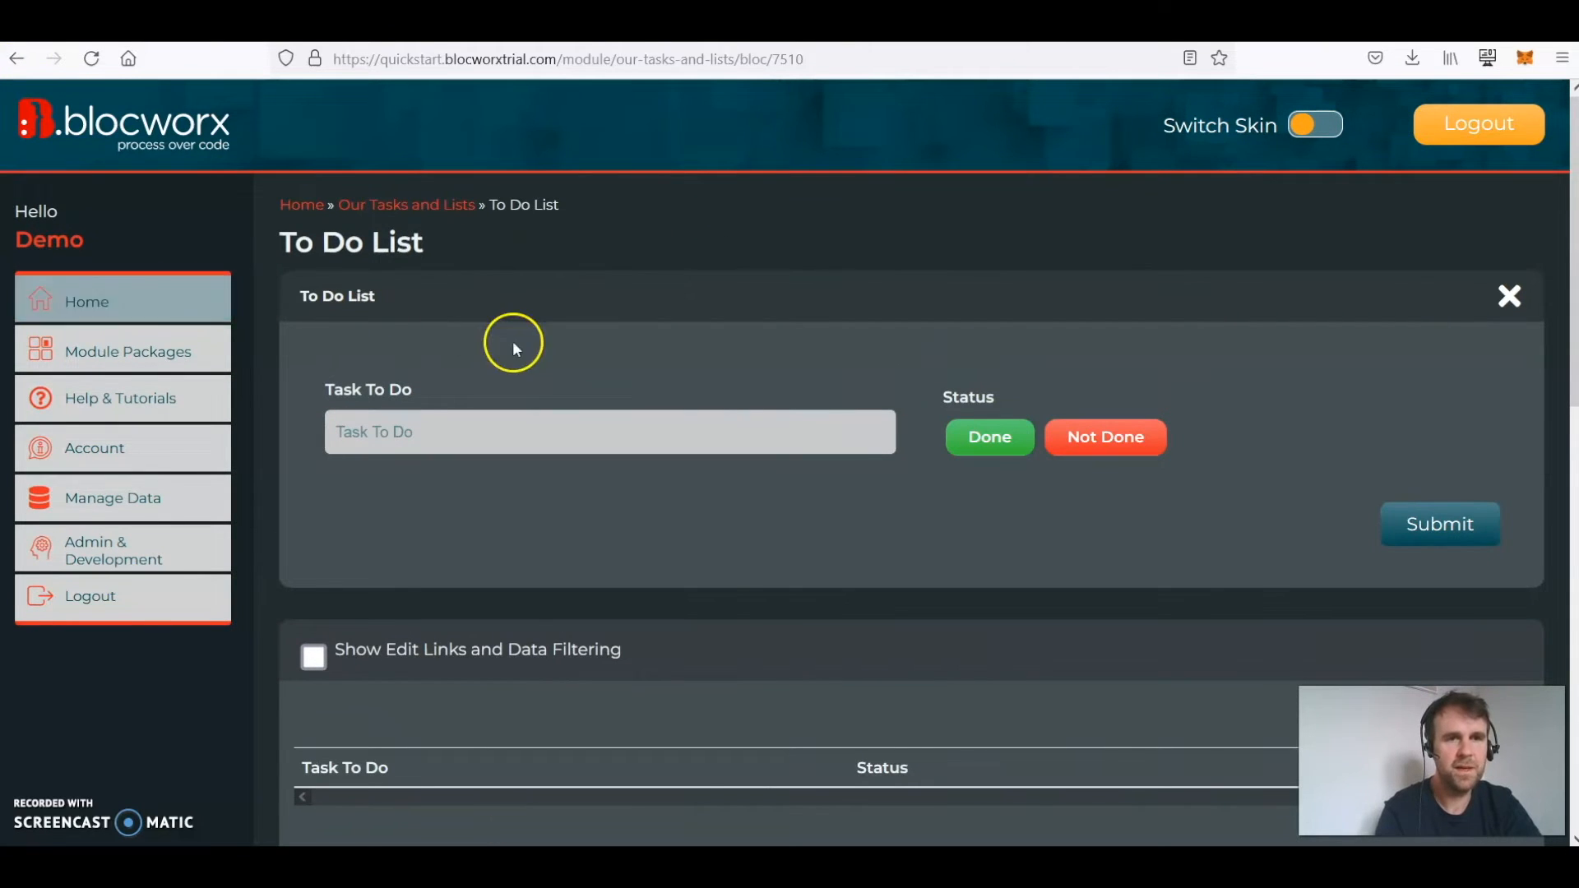
Go to the home page and reopen the To Do List bloc through the Our Tasks and Lists module.
{"action": "left_click", "coordinate": [173, 306]}
{"action": "left_click", "coordinate": [512, 309]}
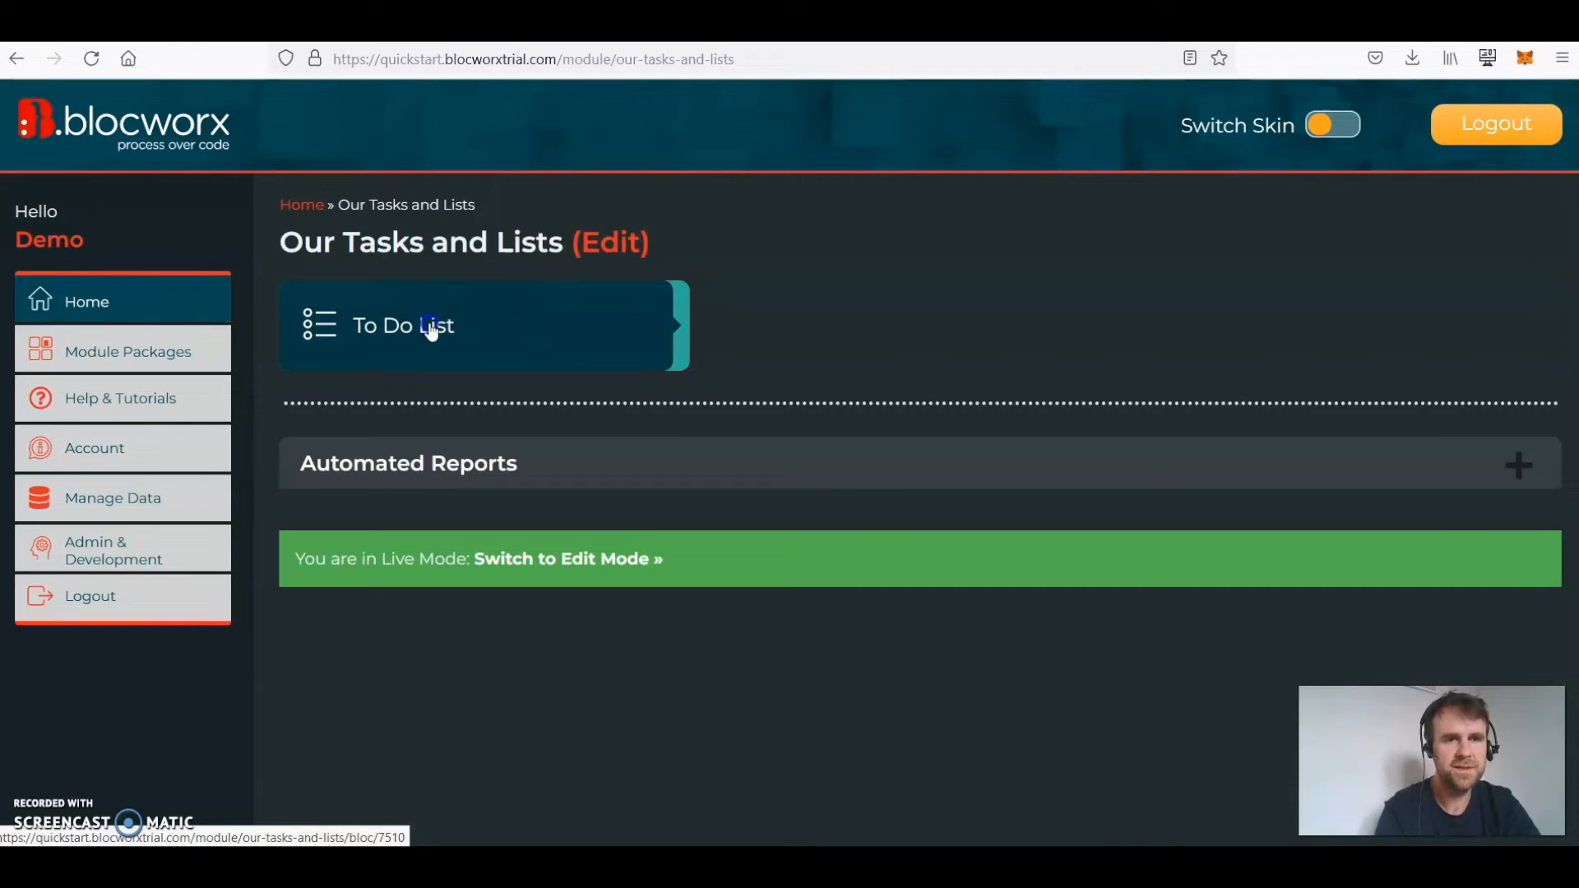
{"action": "left_click", "coordinate": [431, 327]}
{"action": "scroll", "coordinate": [827, 485], "scroll_direction": "down", "scroll_amount": 1}
{"action": "scroll", "coordinate": [827, 485], "scroll_direction": "up", "scroll_amount": 1}
Submit a task named Buy Milk with the status Not Done.
{"action": "left_click", "coordinate": [534, 442]}
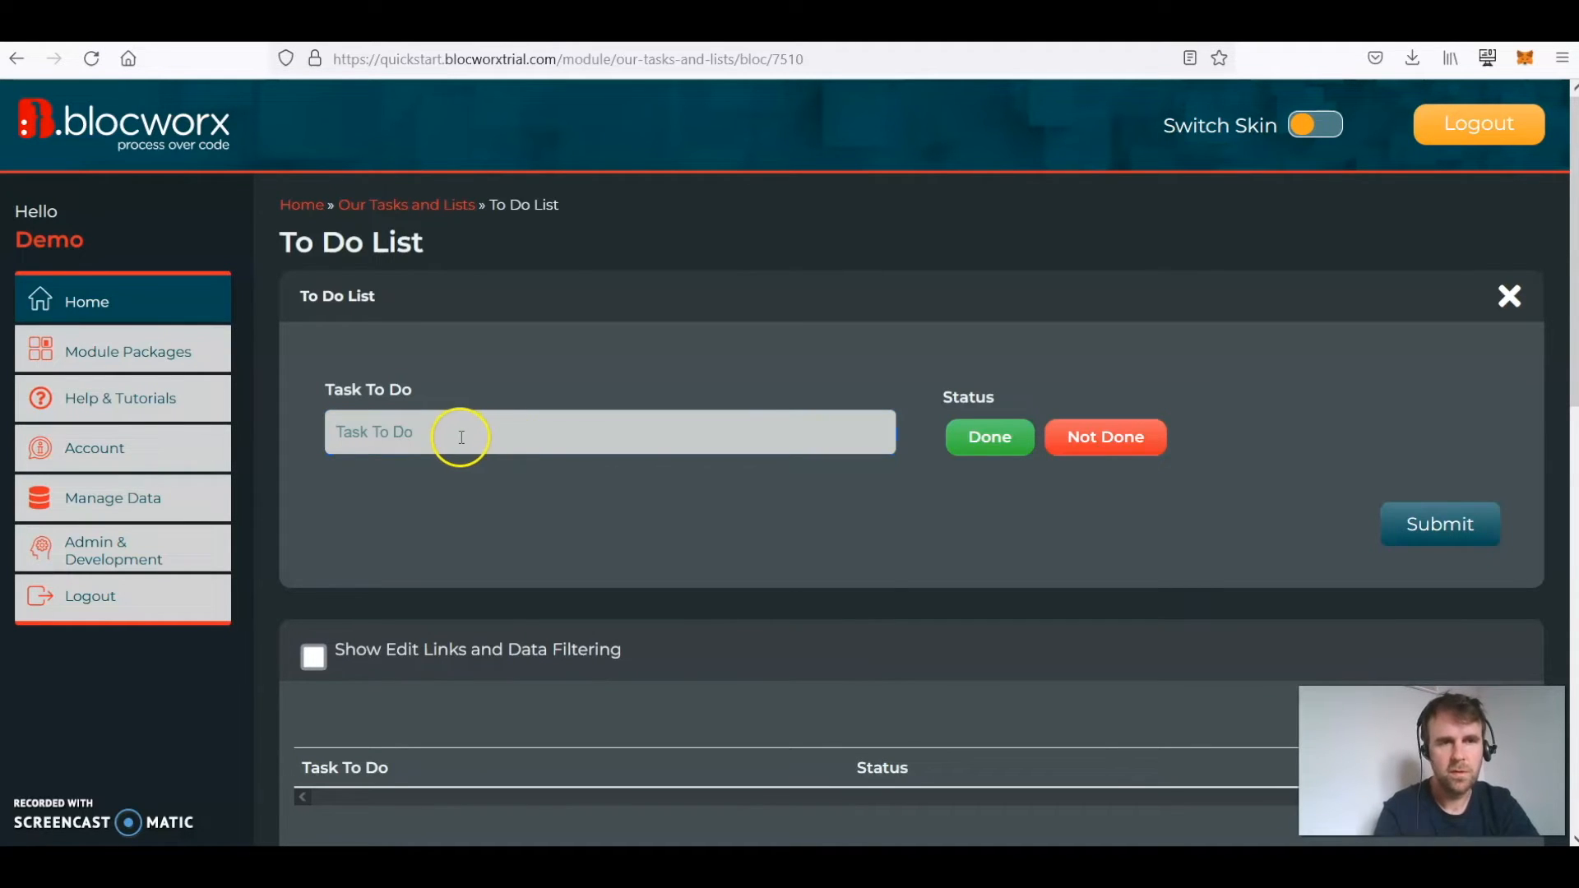
{"action": "left_click", "coordinate": [502, 436]}
{"action": "type", "text": "Buy Milk"}
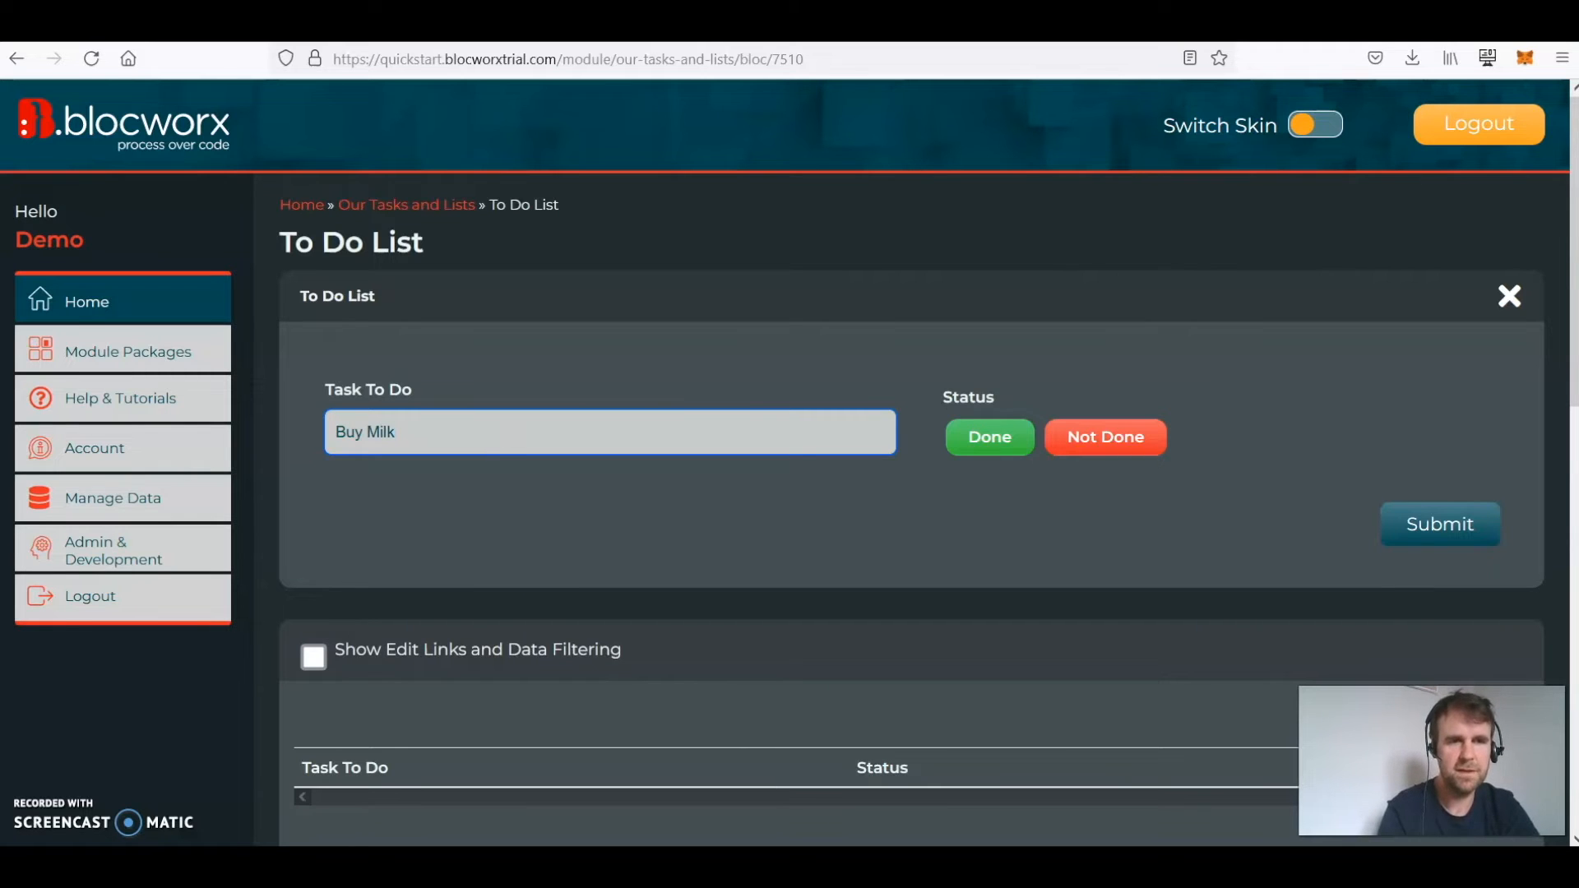
{"action": "left_click", "coordinate": [1060, 437]}
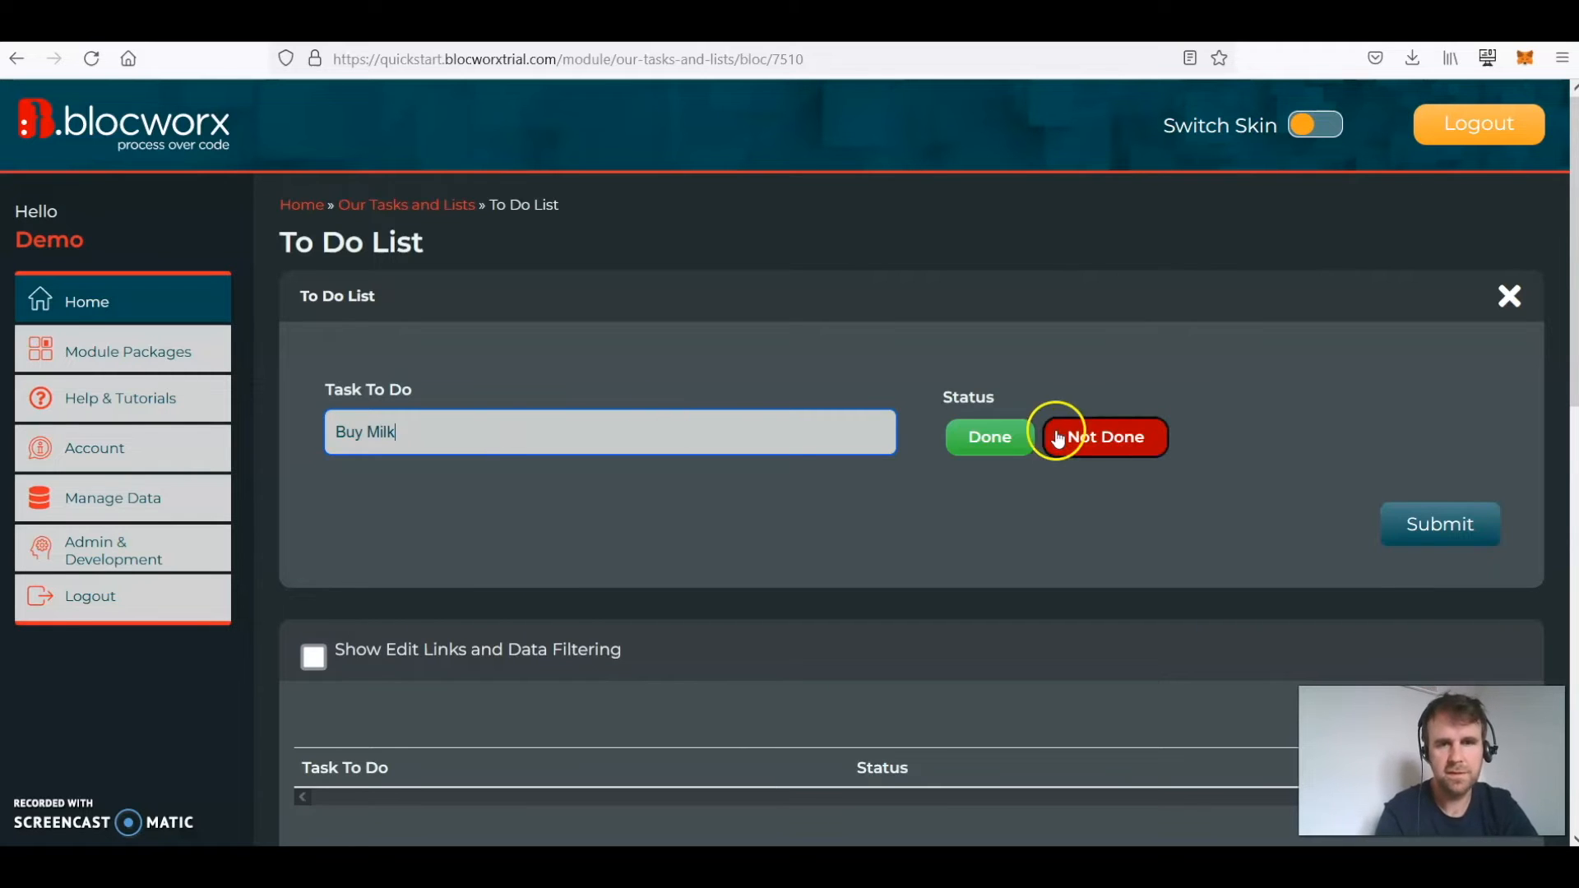
{"action": "left_click", "coordinate": [1430, 537]}
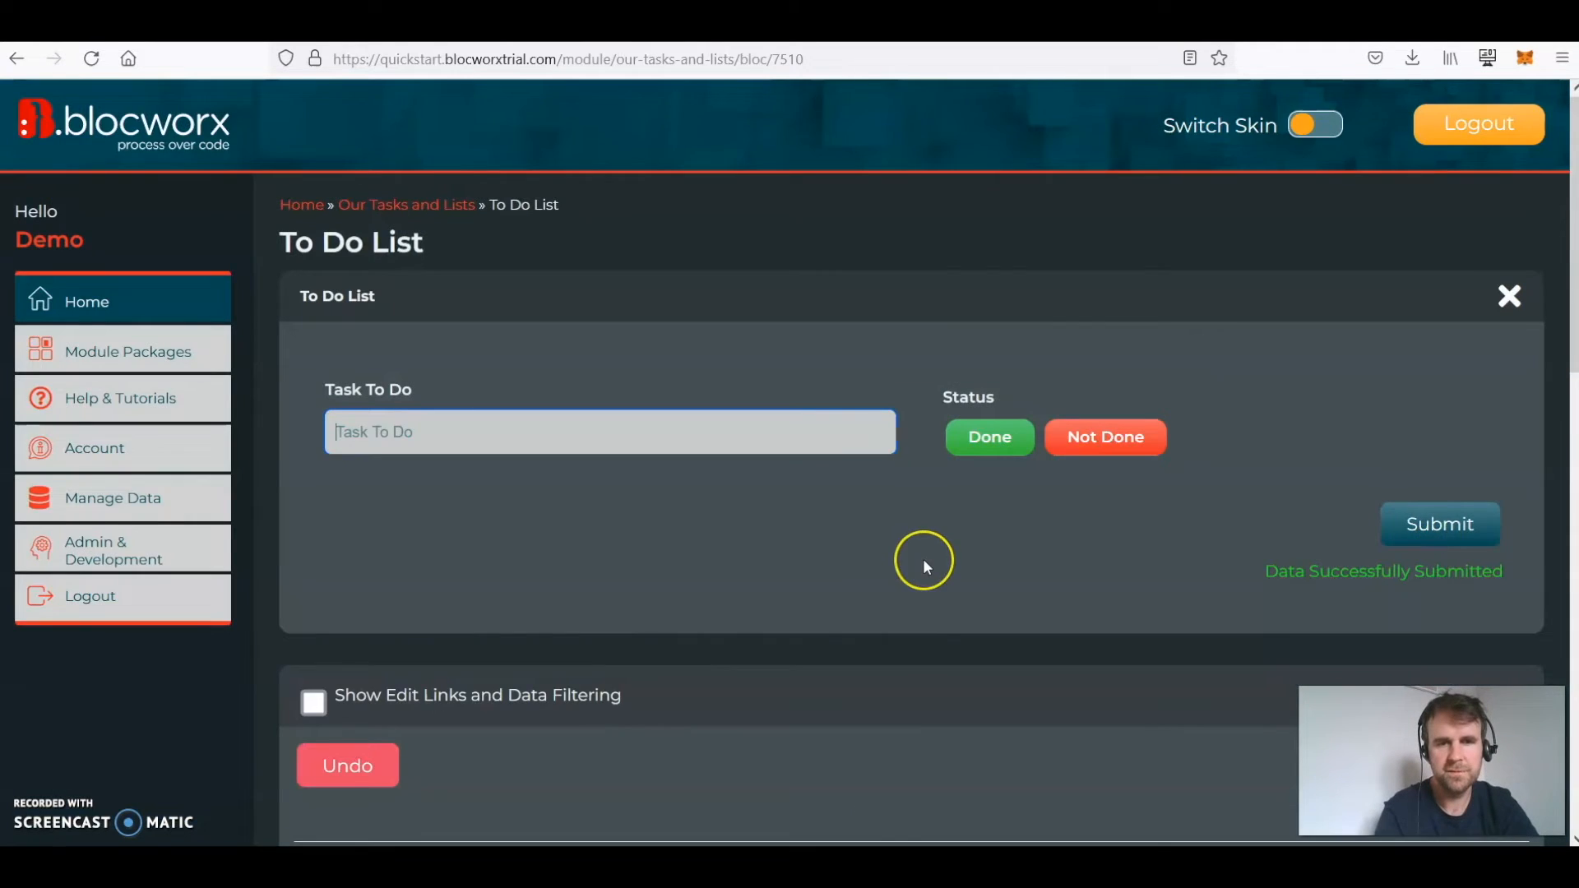
Submit a second task named Take out Bins with the status Not Done.
{"action": "scroll", "coordinate": [922, 559], "scroll_direction": "down", "scroll_amount": 2}
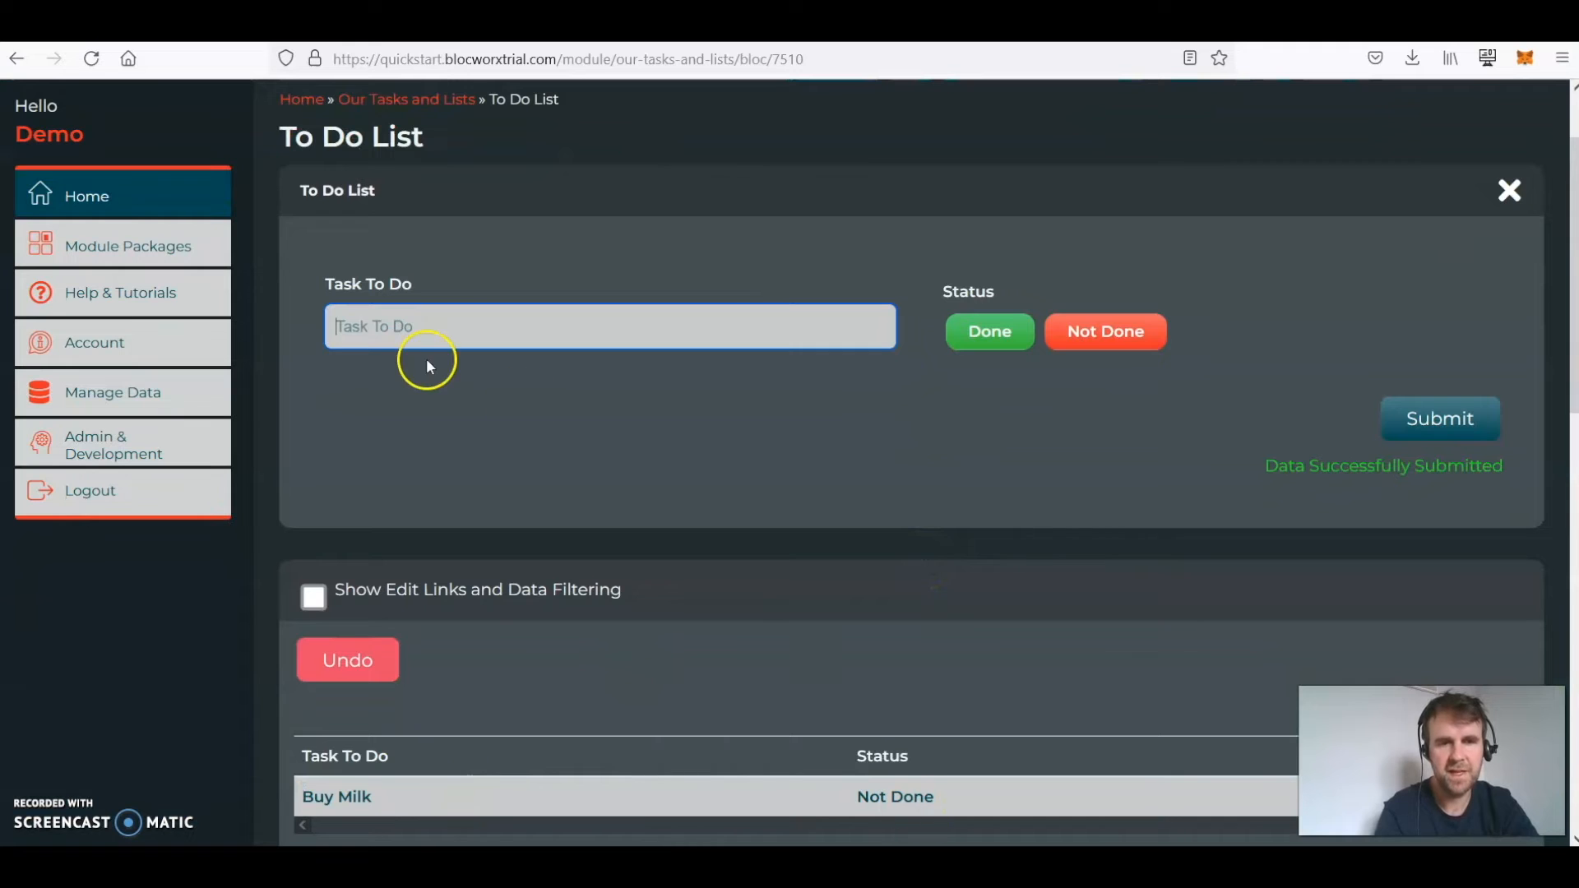
{"action": "left_click", "coordinate": [387, 319]}
{"action": "left_click", "coordinate": [438, 324]}
{"action": "type", "text": "Take out Bins"}
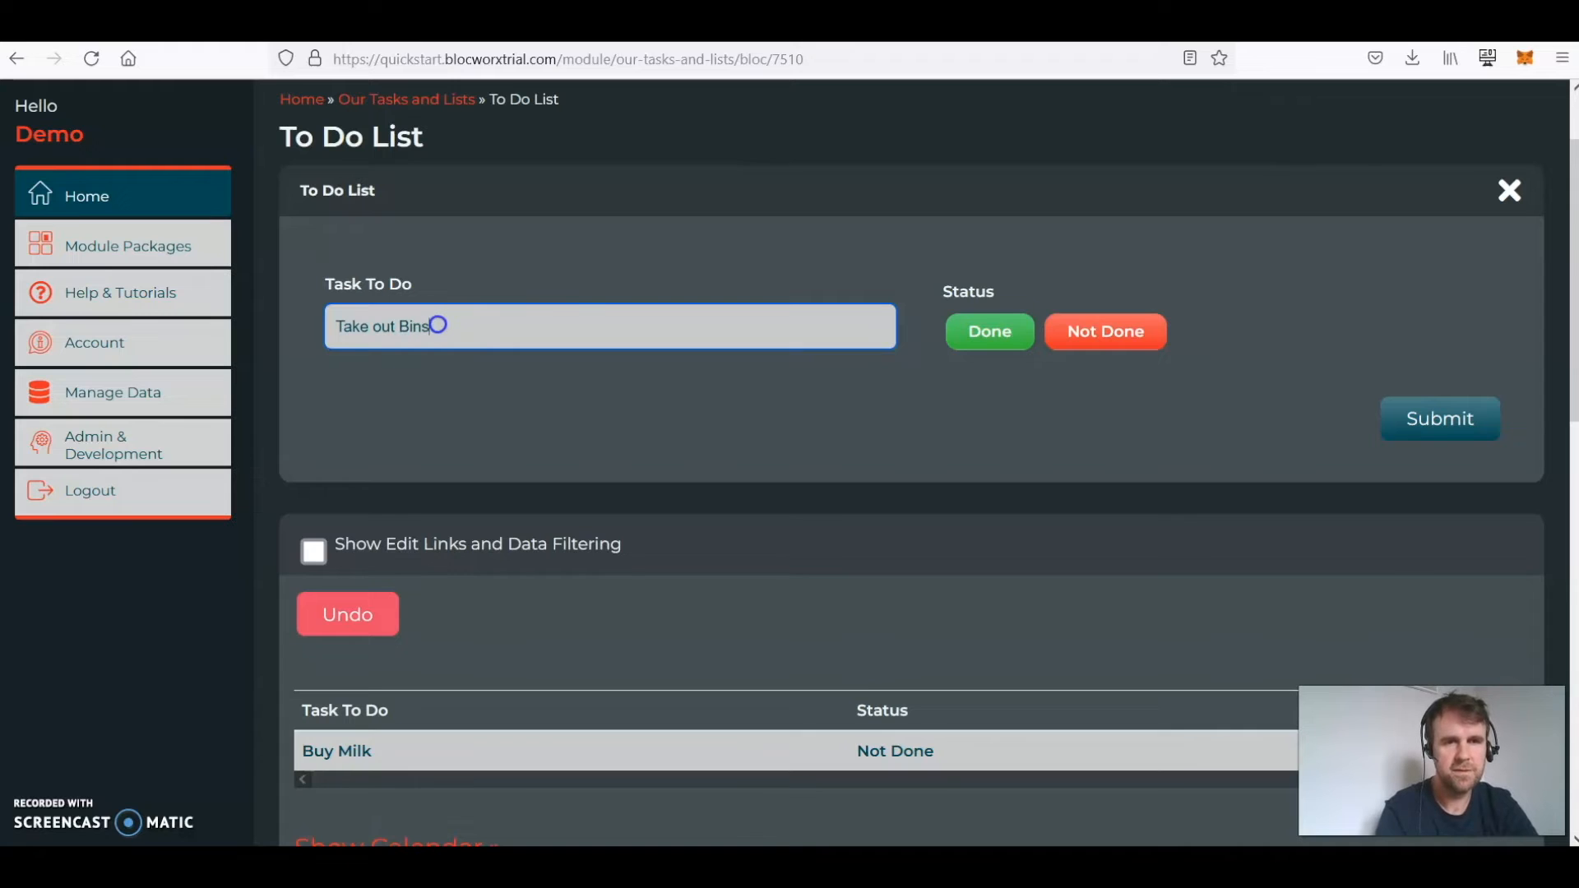
{"action": "left_click", "coordinate": [621, 317]}
{"action": "left_click", "coordinate": [1431, 419]}
Submit a third task named Clean Floors with the status Not Done.
{"action": "left_click", "coordinate": [491, 332]}
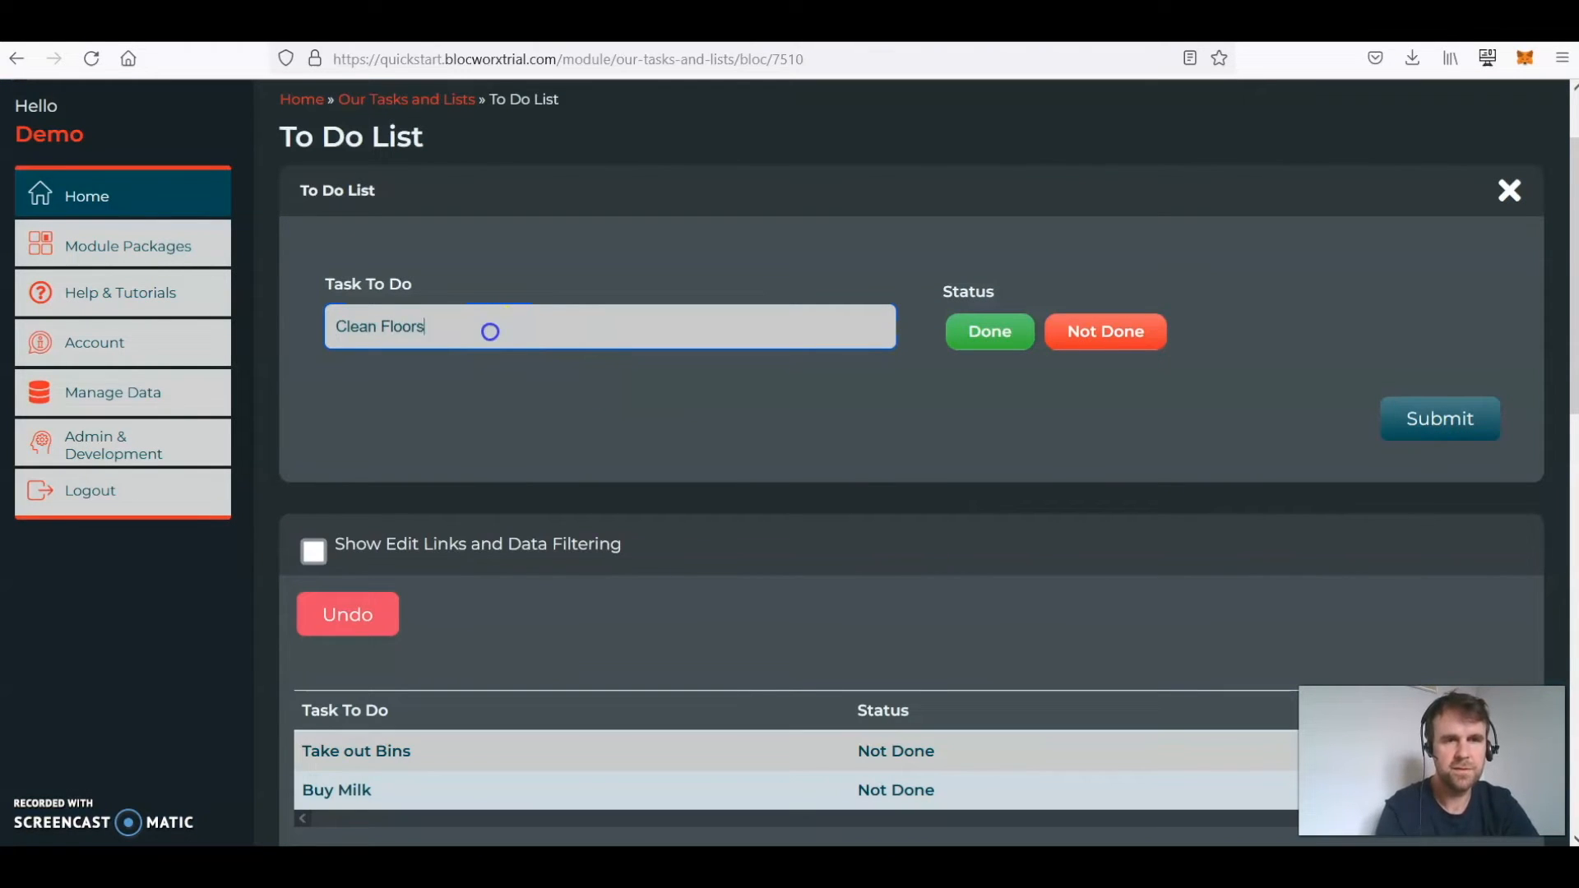
{"action": "left_click", "coordinate": [1144, 327]}
{"action": "left_click", "coordinate": [1453, 418]}
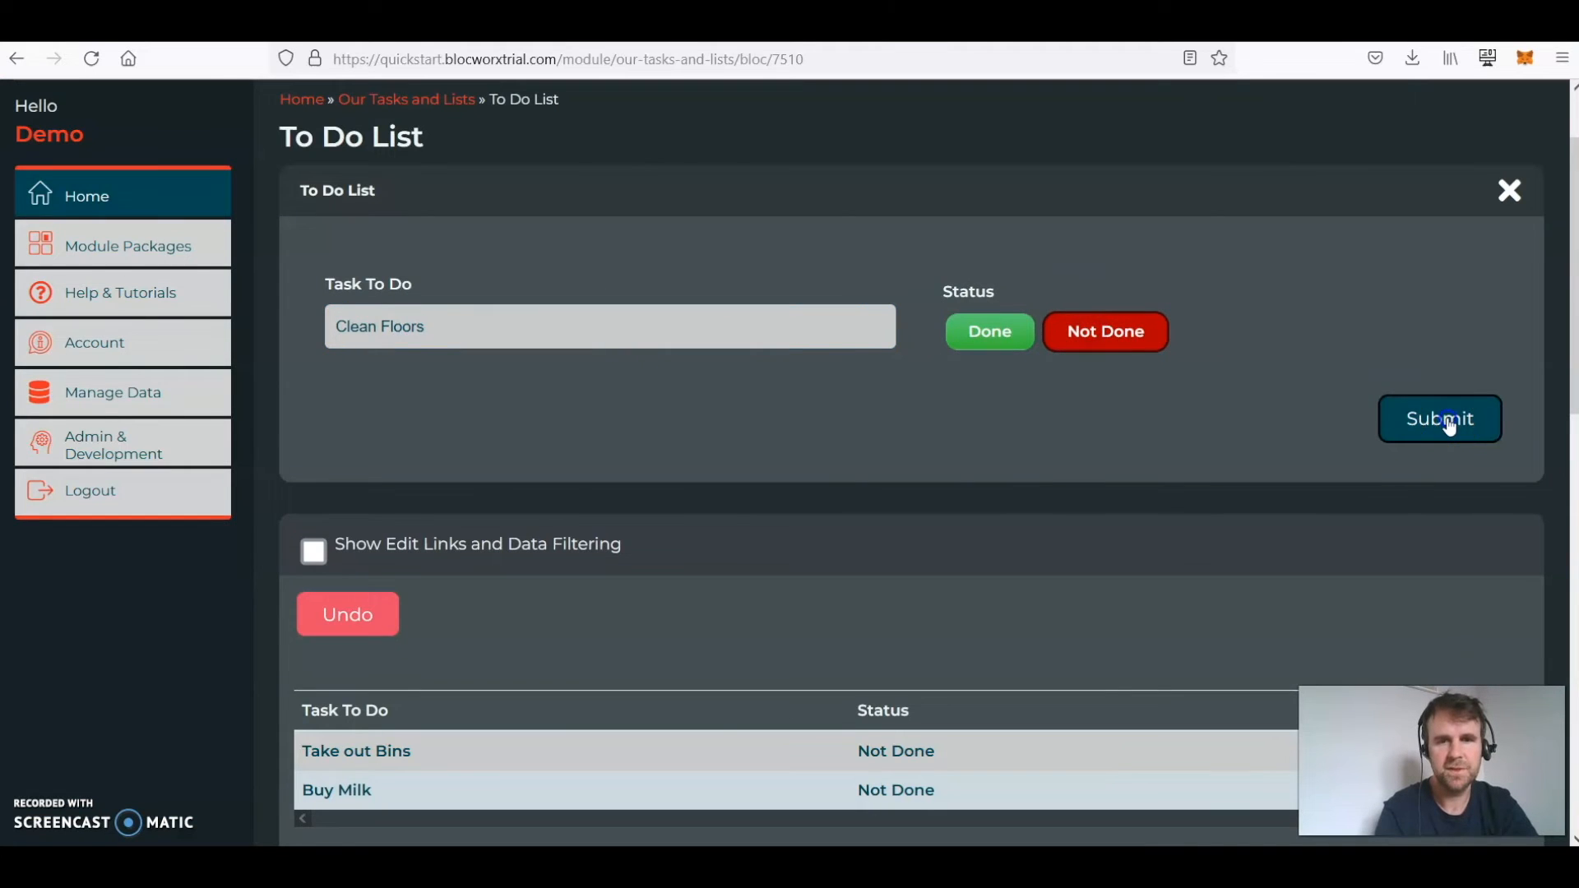
Enable the edit links and data filtering for the submitted tasks table.
{"action": "scroll", "coordinate": [1041, 510], "scroll_direction": "down", "scroll_amount": 1}
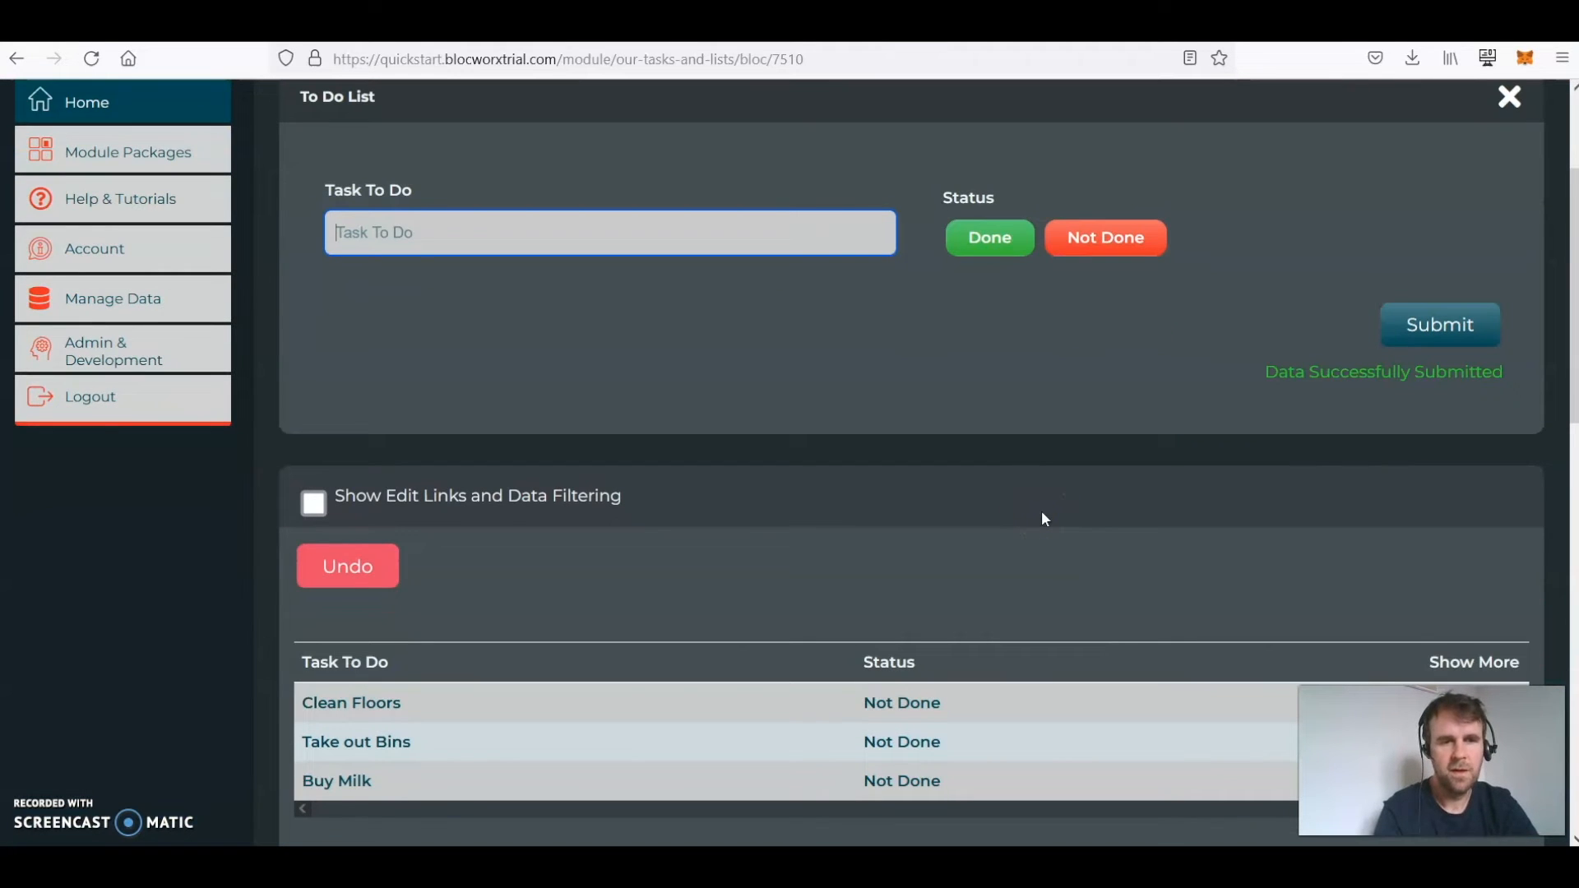
{"action": "scroll", "coordinate": [1043, 518], "scroll_direction": "up", "scroll_amount": 1}
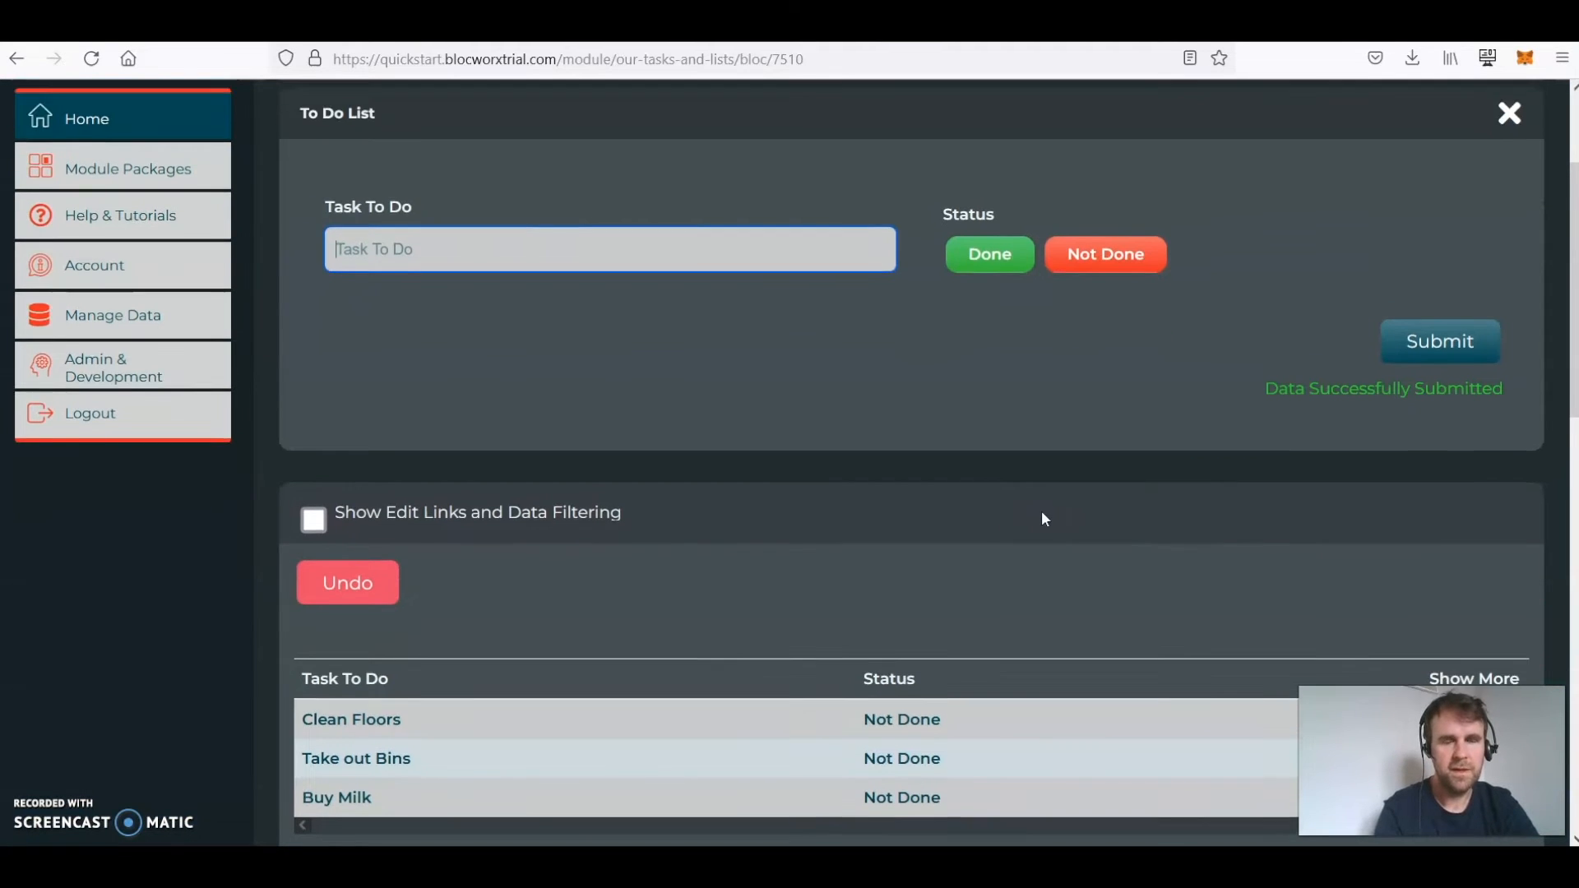
{"action": "scroll", "coordinate": [1043, 518], "scroll_direction": "down", "scroll_amount": 1}
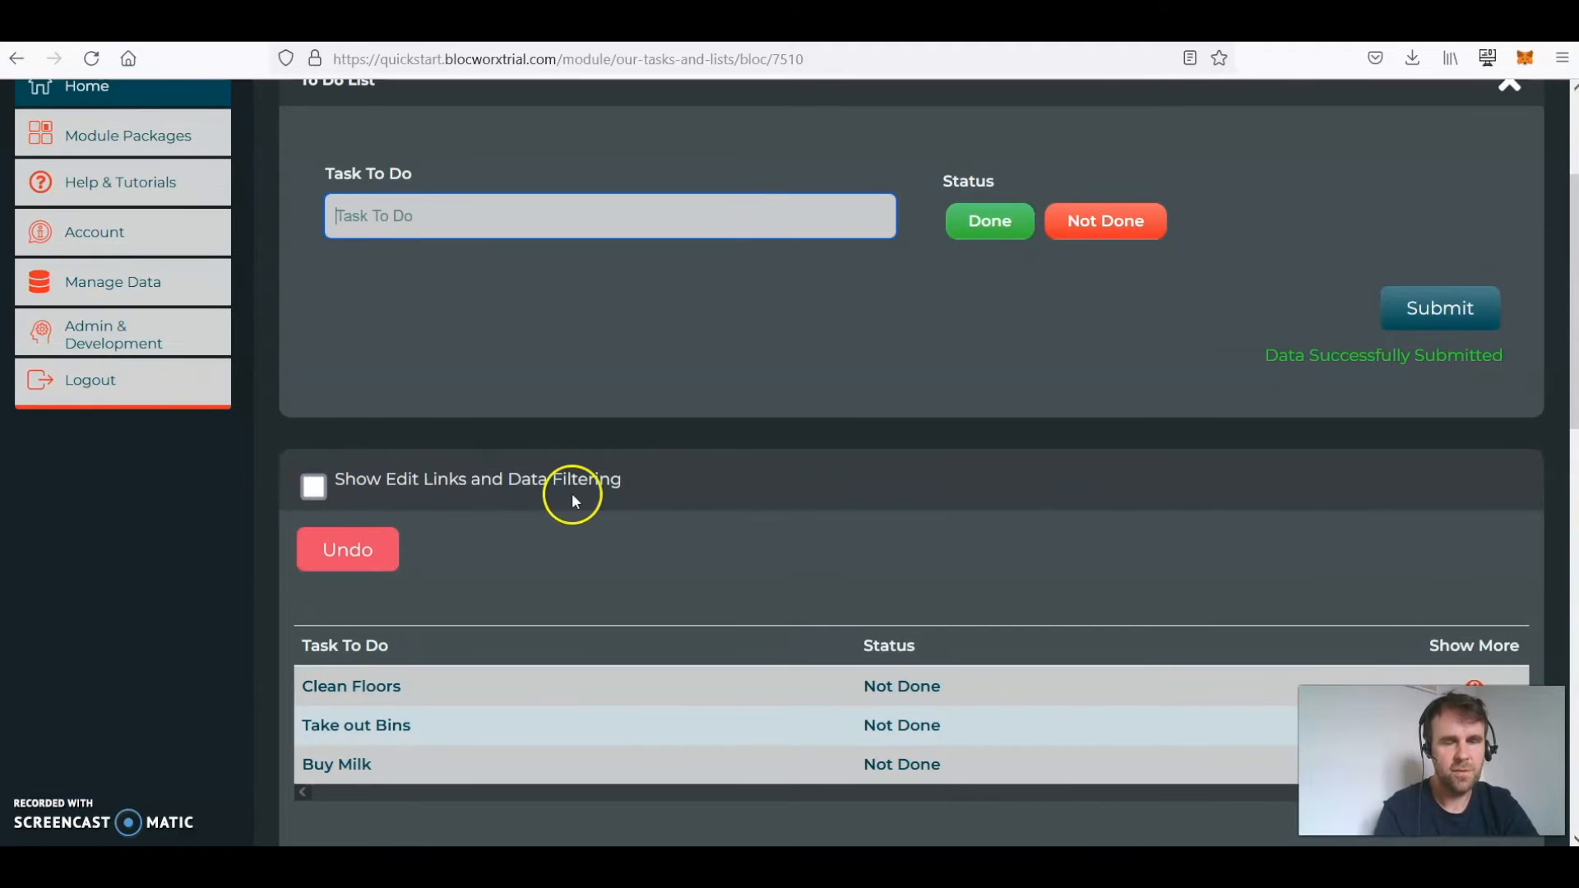
{"action": "left_click", "coordinate": [316, 491]}
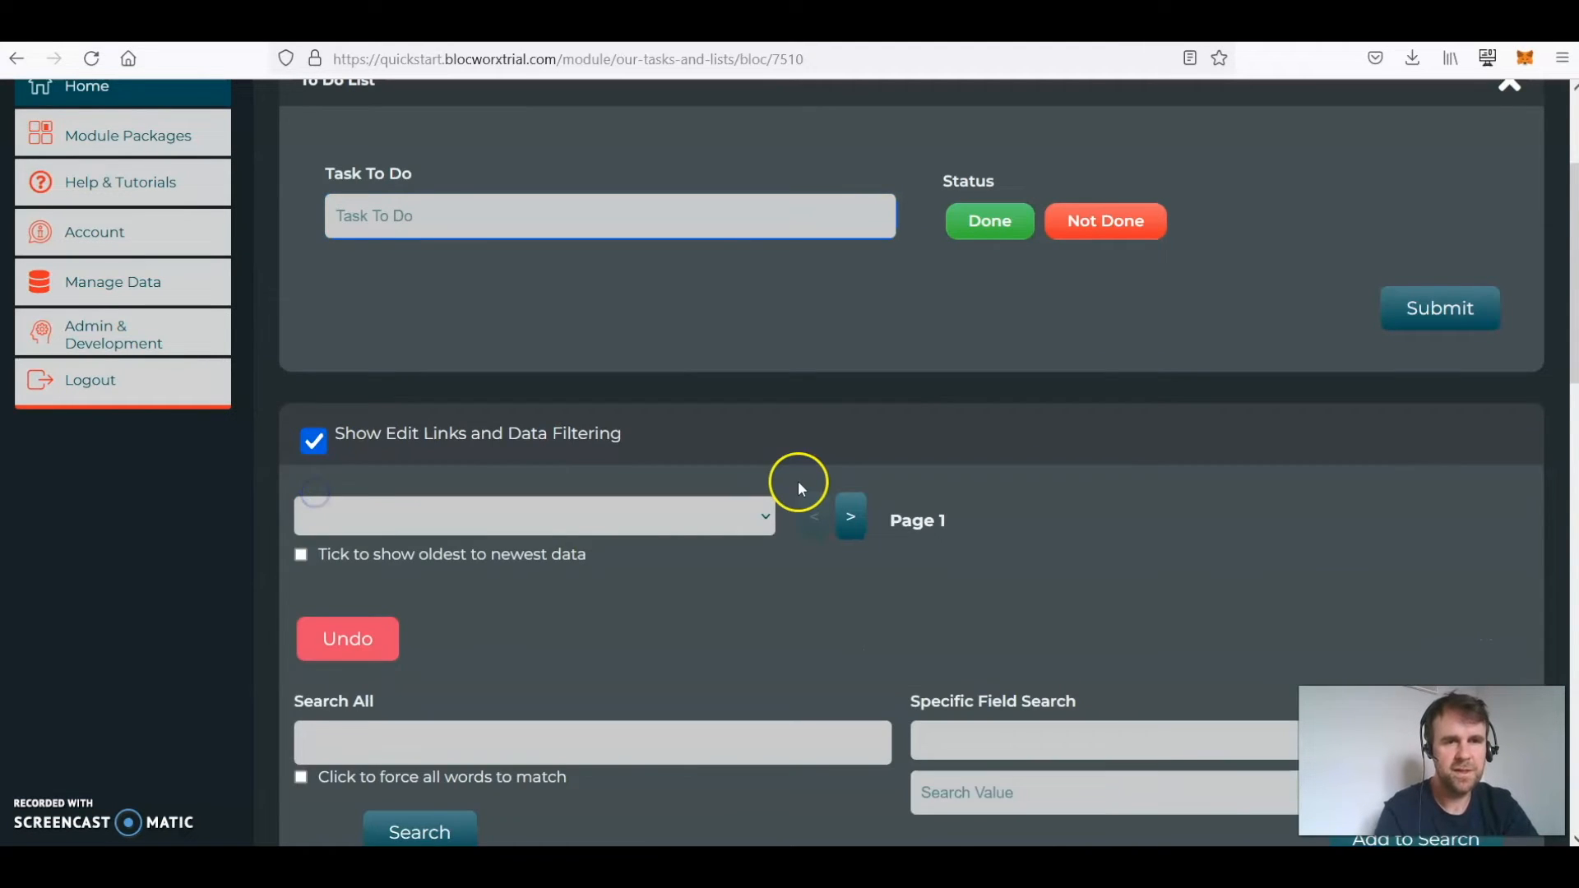
{"action": "scroll", "coordinate": [798, 483], "scroll_direction": "down", "scroll_amount": 3}
{"action": "scroll", "coordinate": [798, 483], "scroll_direction": "down", "scroll_amount": 1}
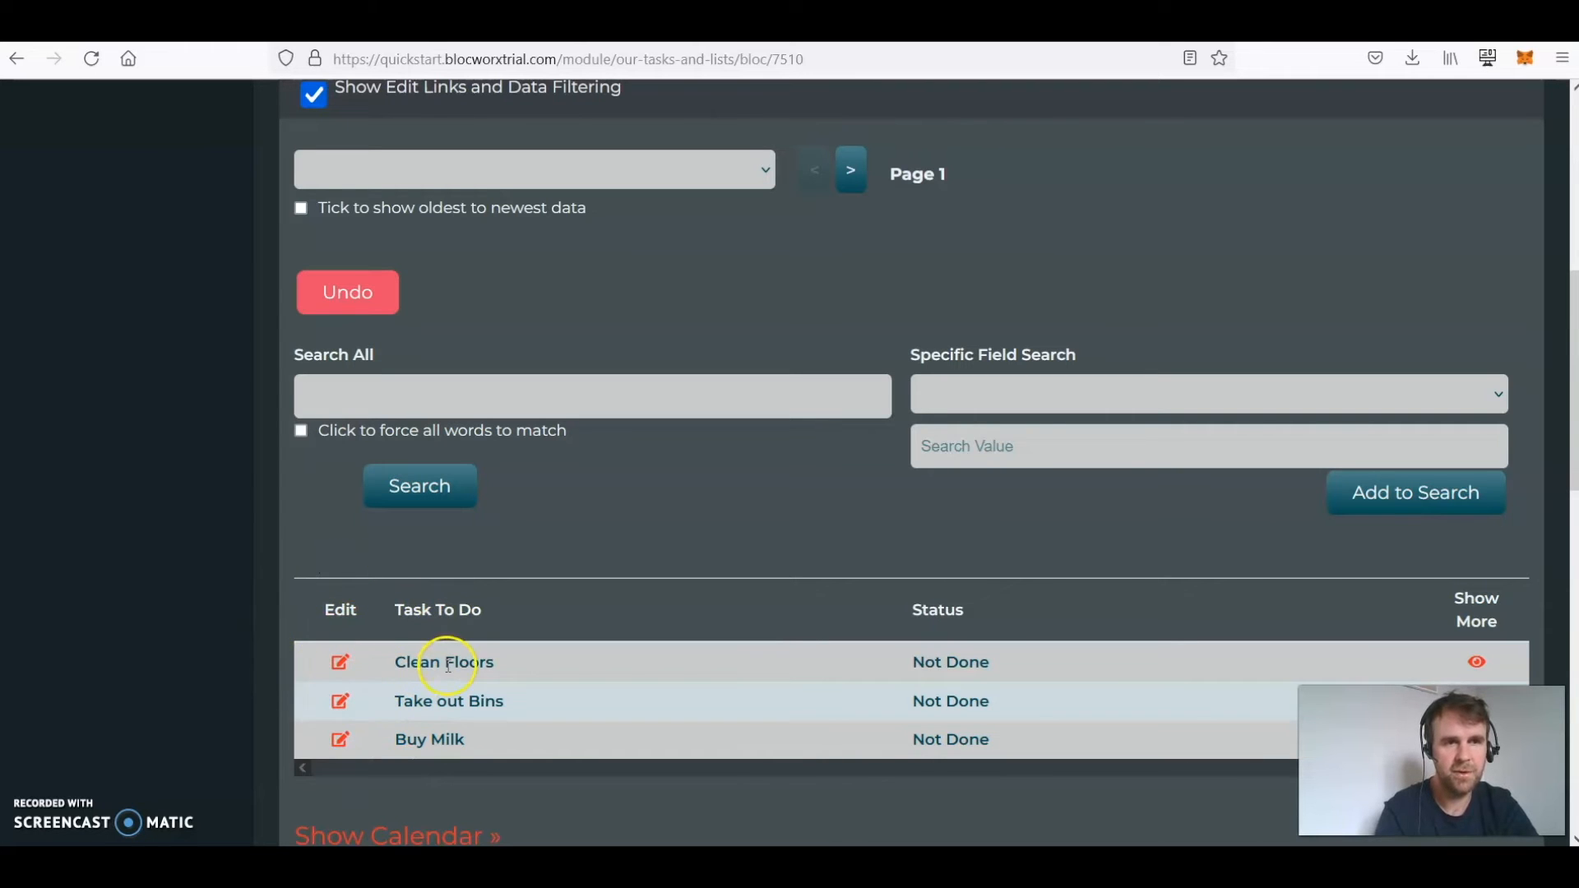
Edit the Take out Bins entry, change its status to Done, and update the record.
{"action": "left_click", "coordinate": [340, 701]}
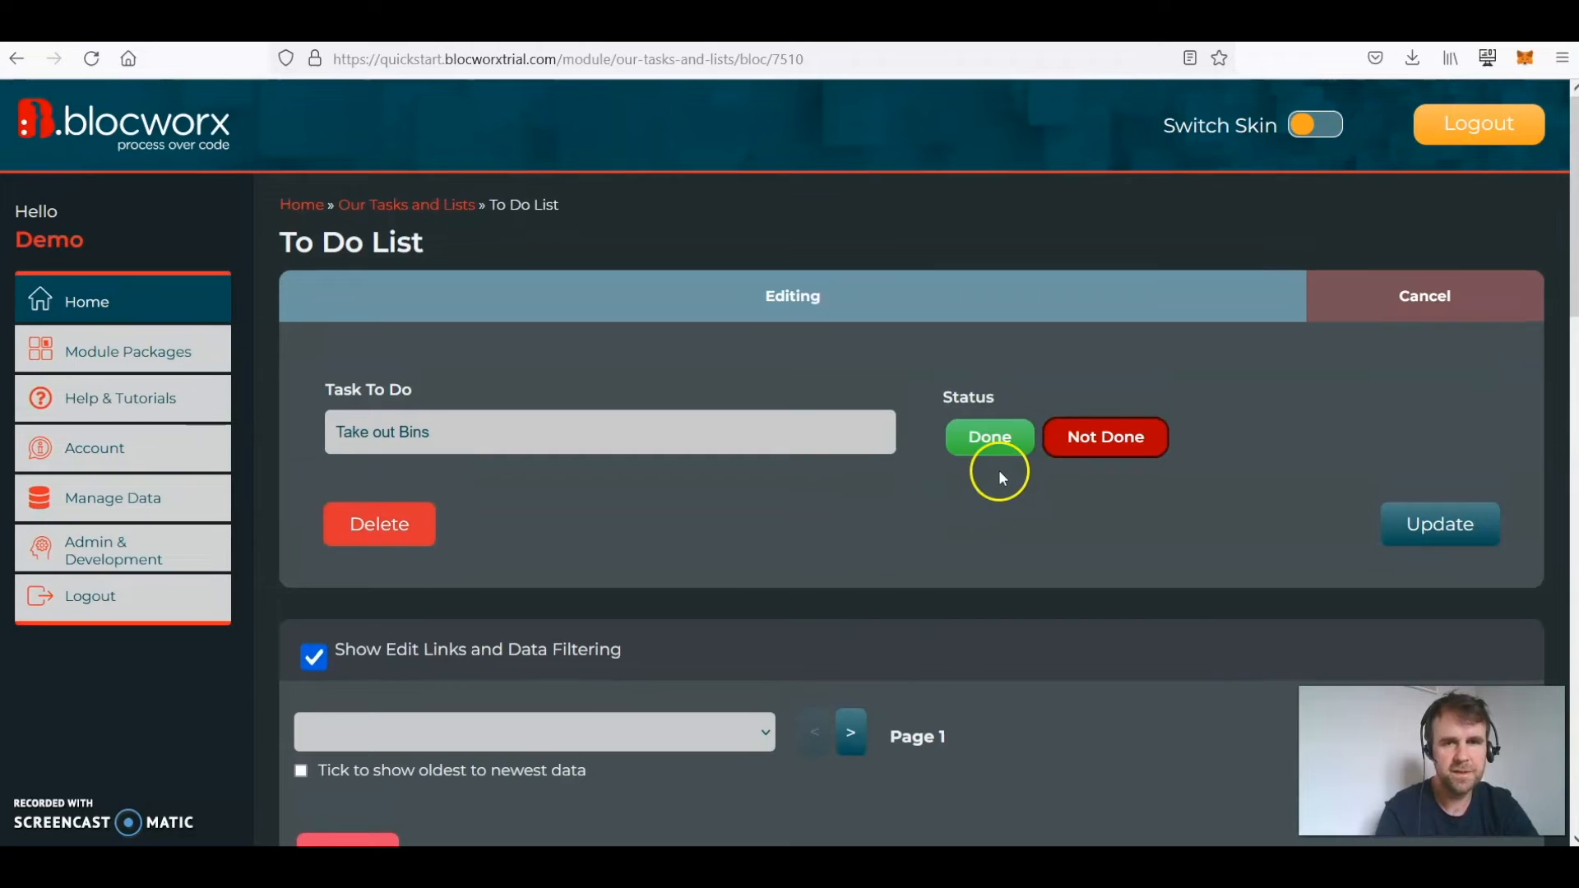
{"action": "left_click", "coordinate": [996, 451]}
{"action": "left_click", "coordinate": [1453, 525]}
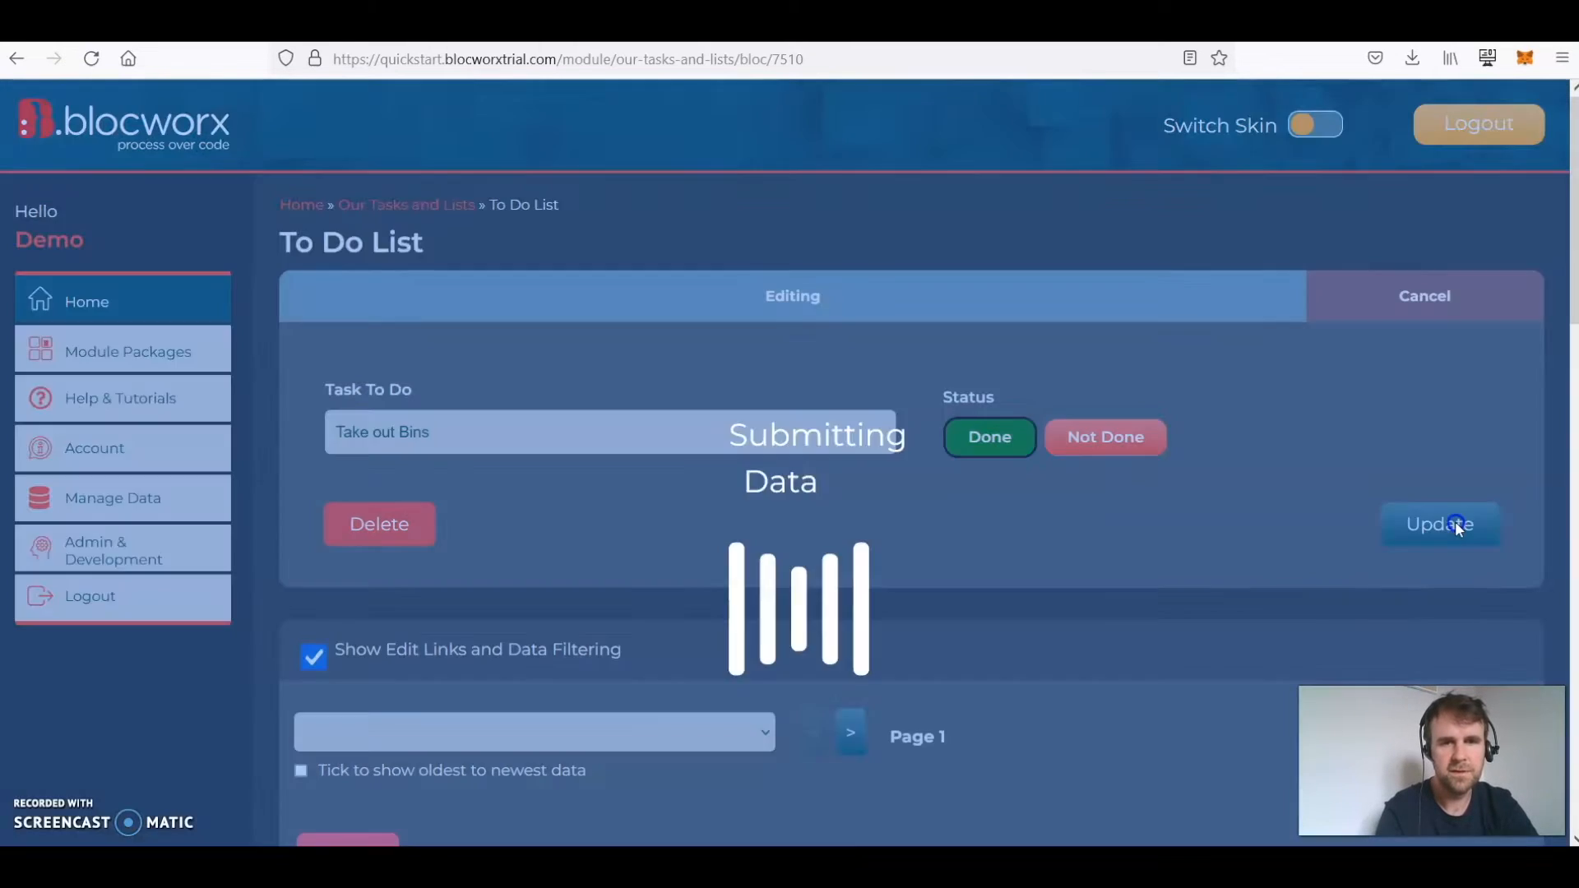
Examine the status values in the submitted tasks table.
{"action": "scroll", "coordinate": [1017, 569], "scroll_direction": "down", "scroll_amount": 2}
{"action": "scroll", "coordinate": [1016, 569], "scroll_direction": "up", "scroll_amount": 1}
{"action": "scroll", "coordinate": [1019, 574], "scroll_direction": "down", "scroll_amount": 2}
{"action": "left_click", "coordinate": [344, 442]}
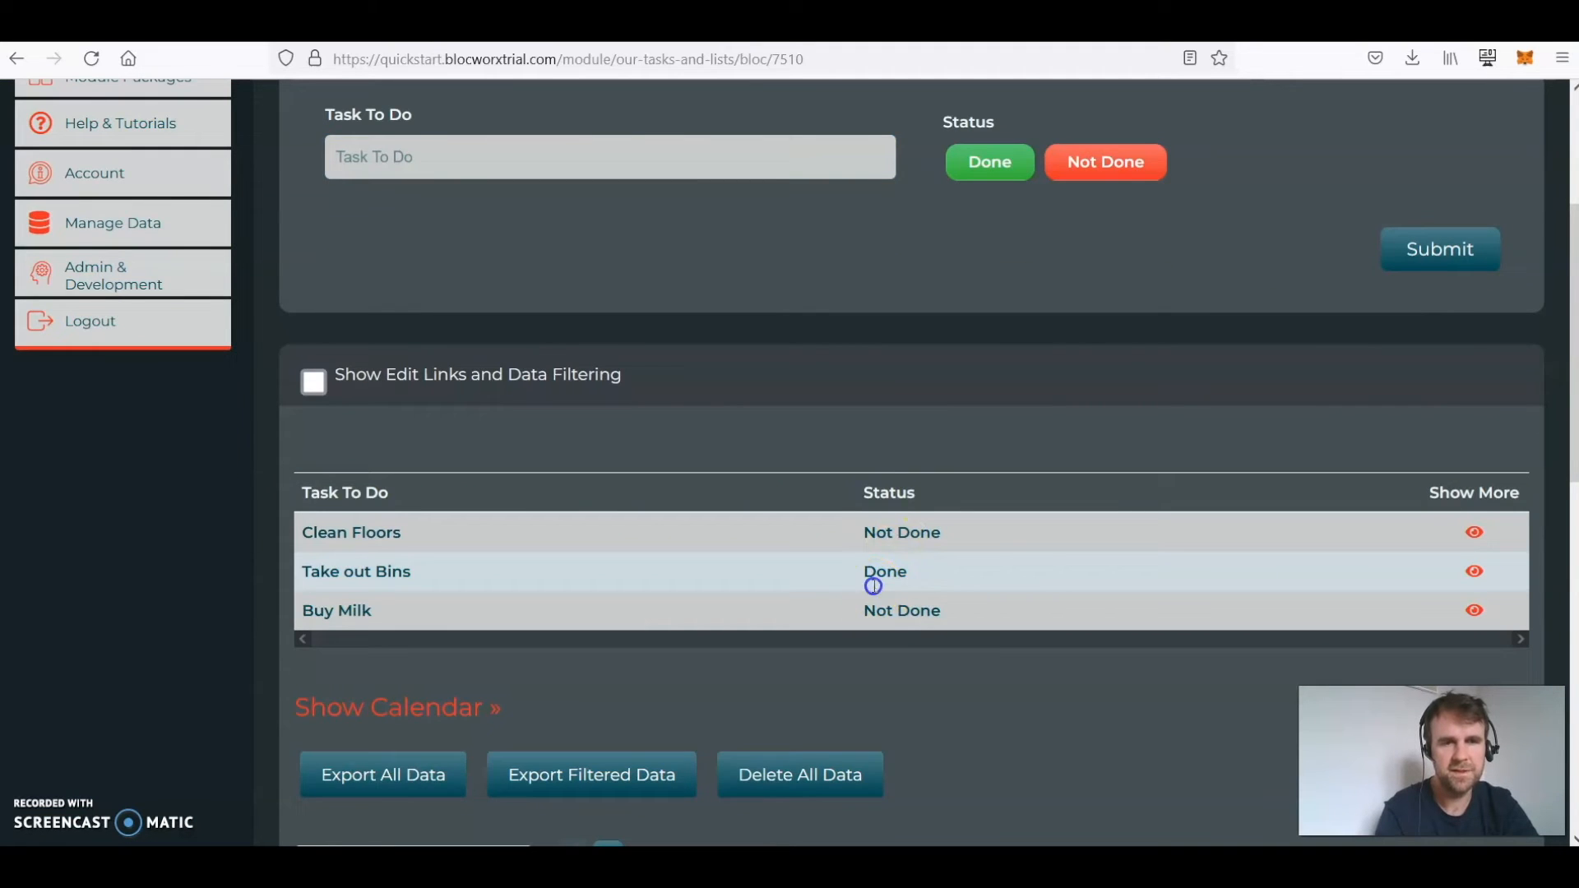
{"action": "scroll", "coordinate": [872, 585], "scroll_direction": "up", "scroll_amount": 3}
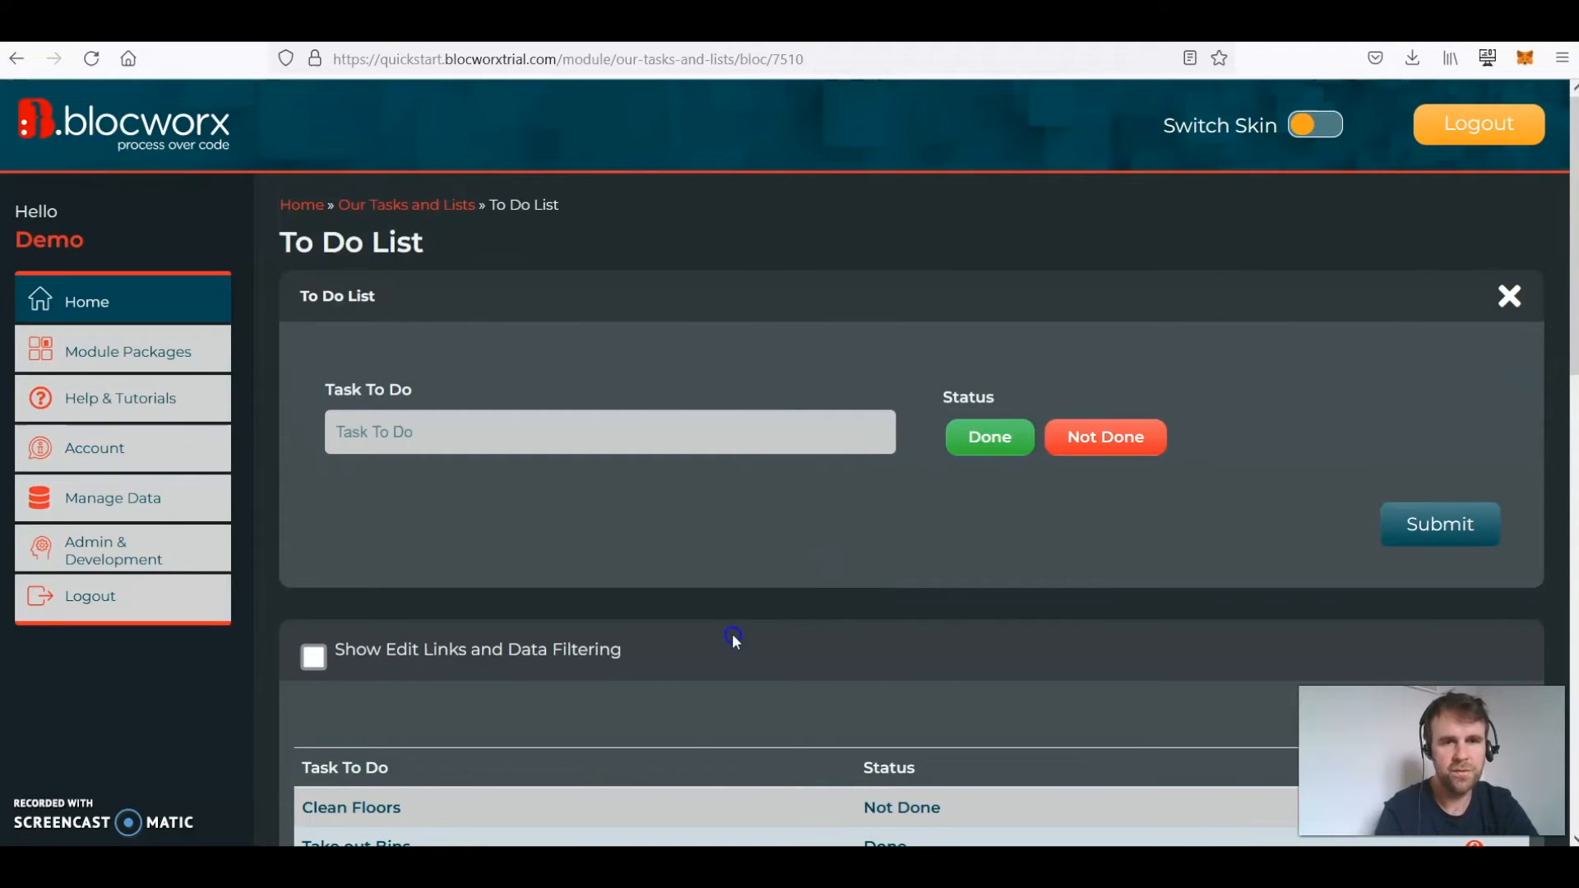
{"action": "scroll", "coordinate": [810, 656], "scroll_direction": "down", "scroll_amount": 2}
{"action": "scroll", "coordinate": [803, 658], "scroll_direction": "down", "scroll_amount": 2}
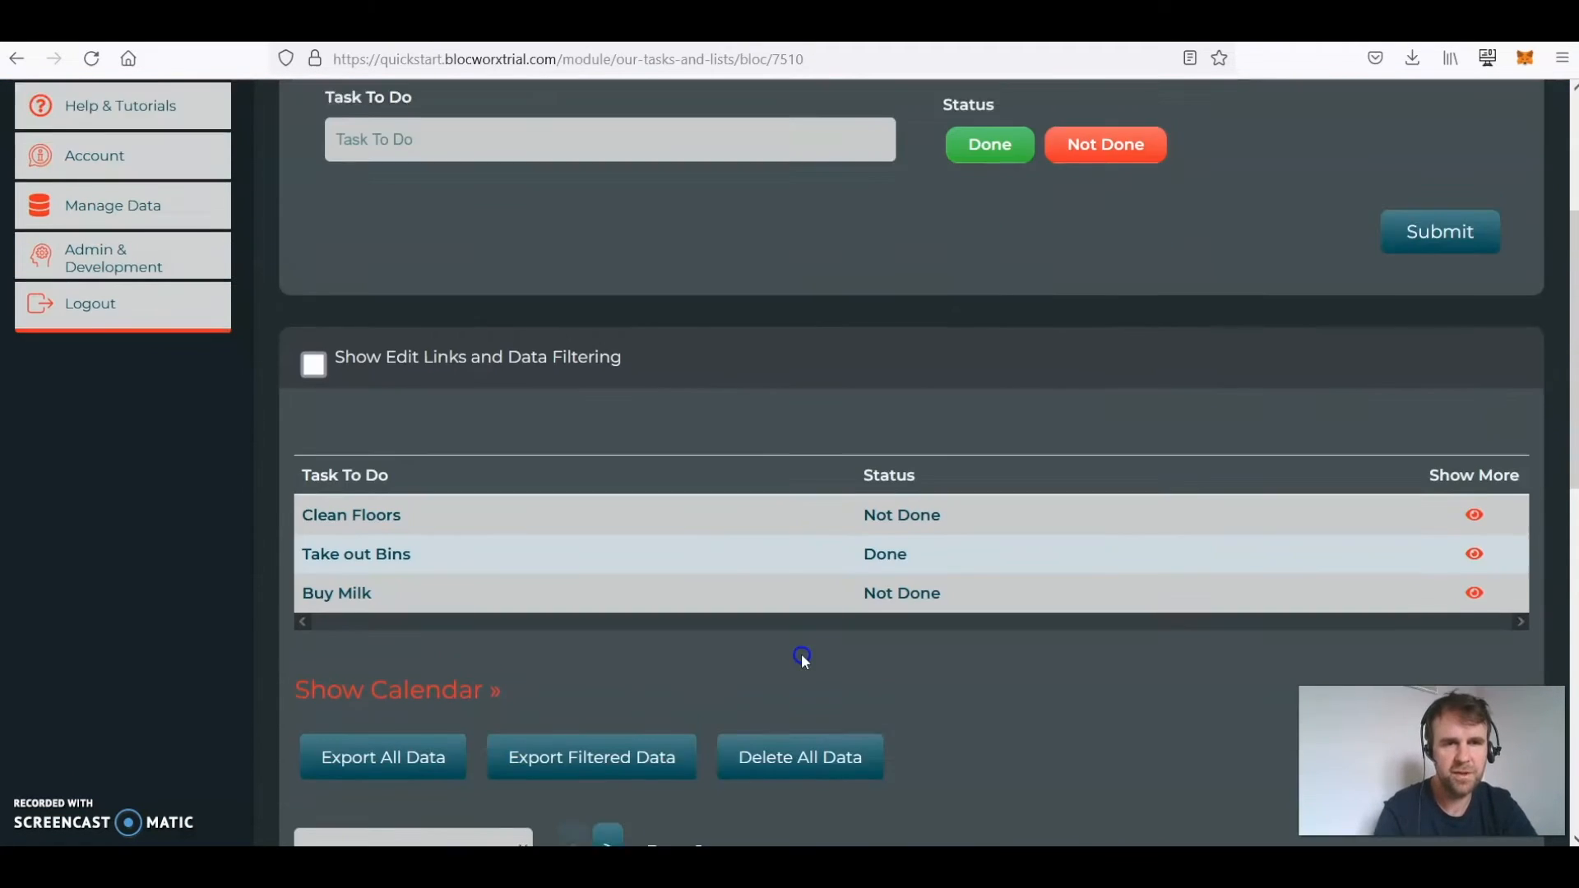
Switch the To Do List bloc to edit mode and choose to edit it despite the live data.
{"action": "scroll", "coordinate": [658, 685], "scroll_direction": "down", "scroll_amount": 7}
{"action": "scroll", "coordinate": [658, 684], "scroll_direction": "down", "scroll_amount": 3}
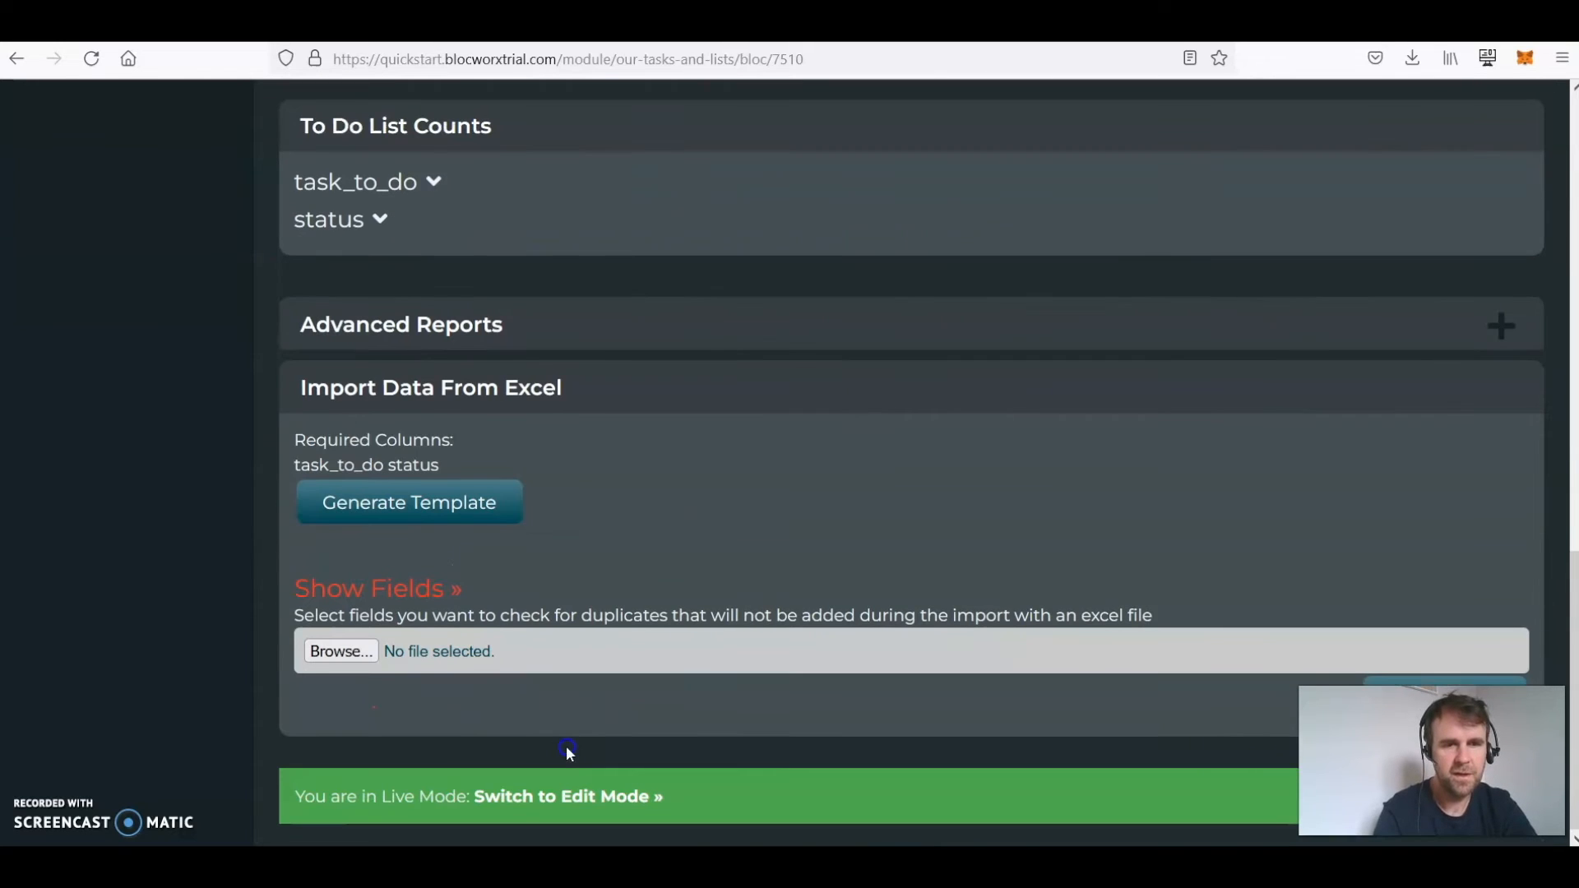
{"action": "left_click", "coordinate": [588, 797]}
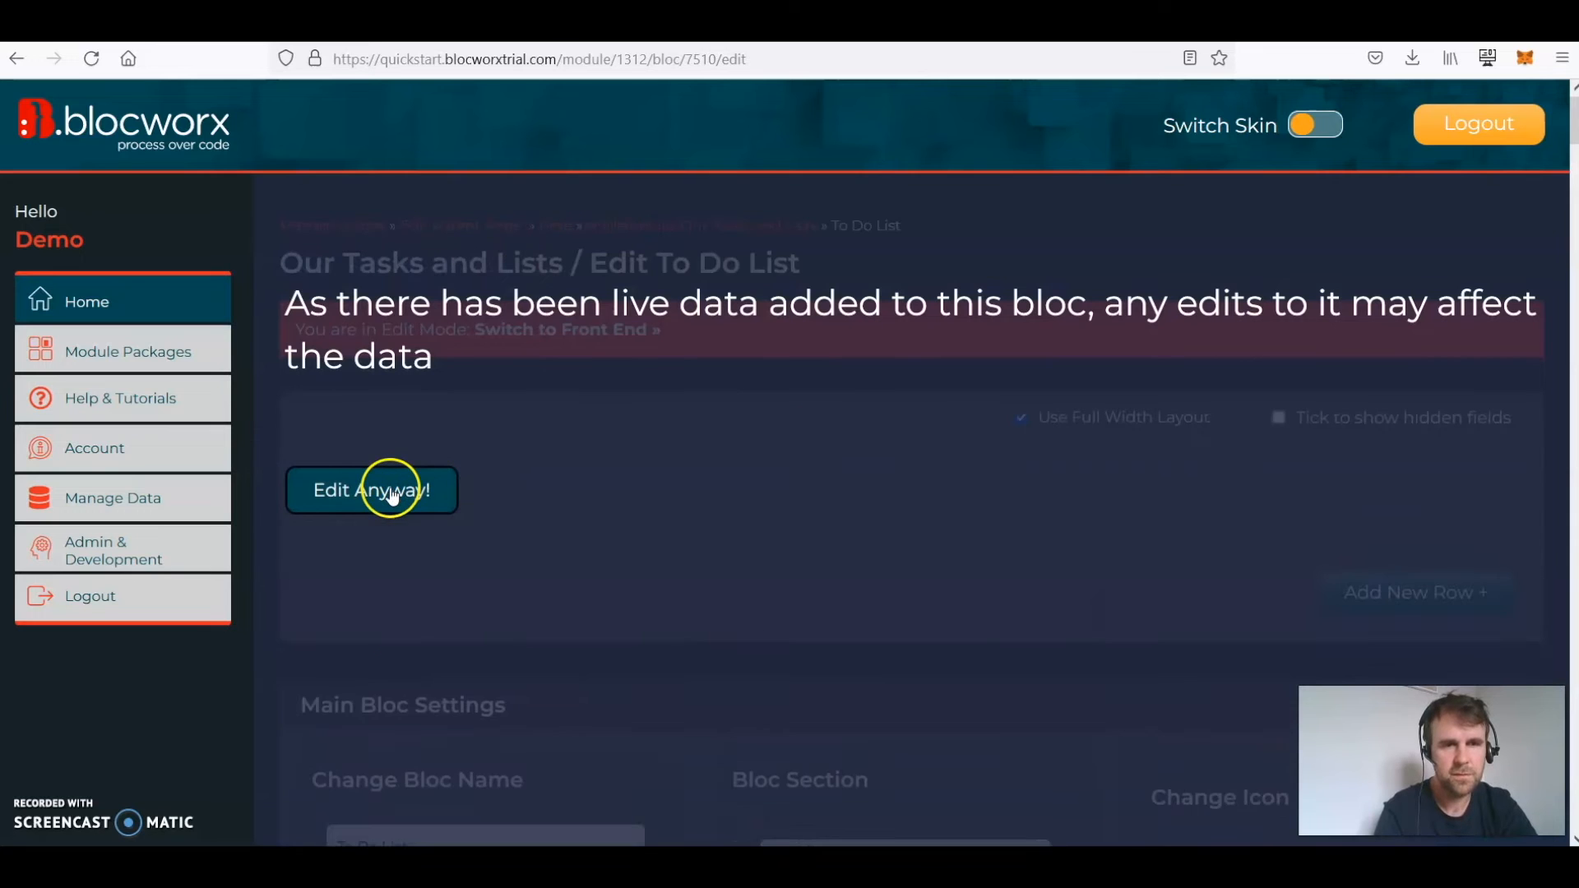
{"action": "left_click", "coordinate": [391, 492]}
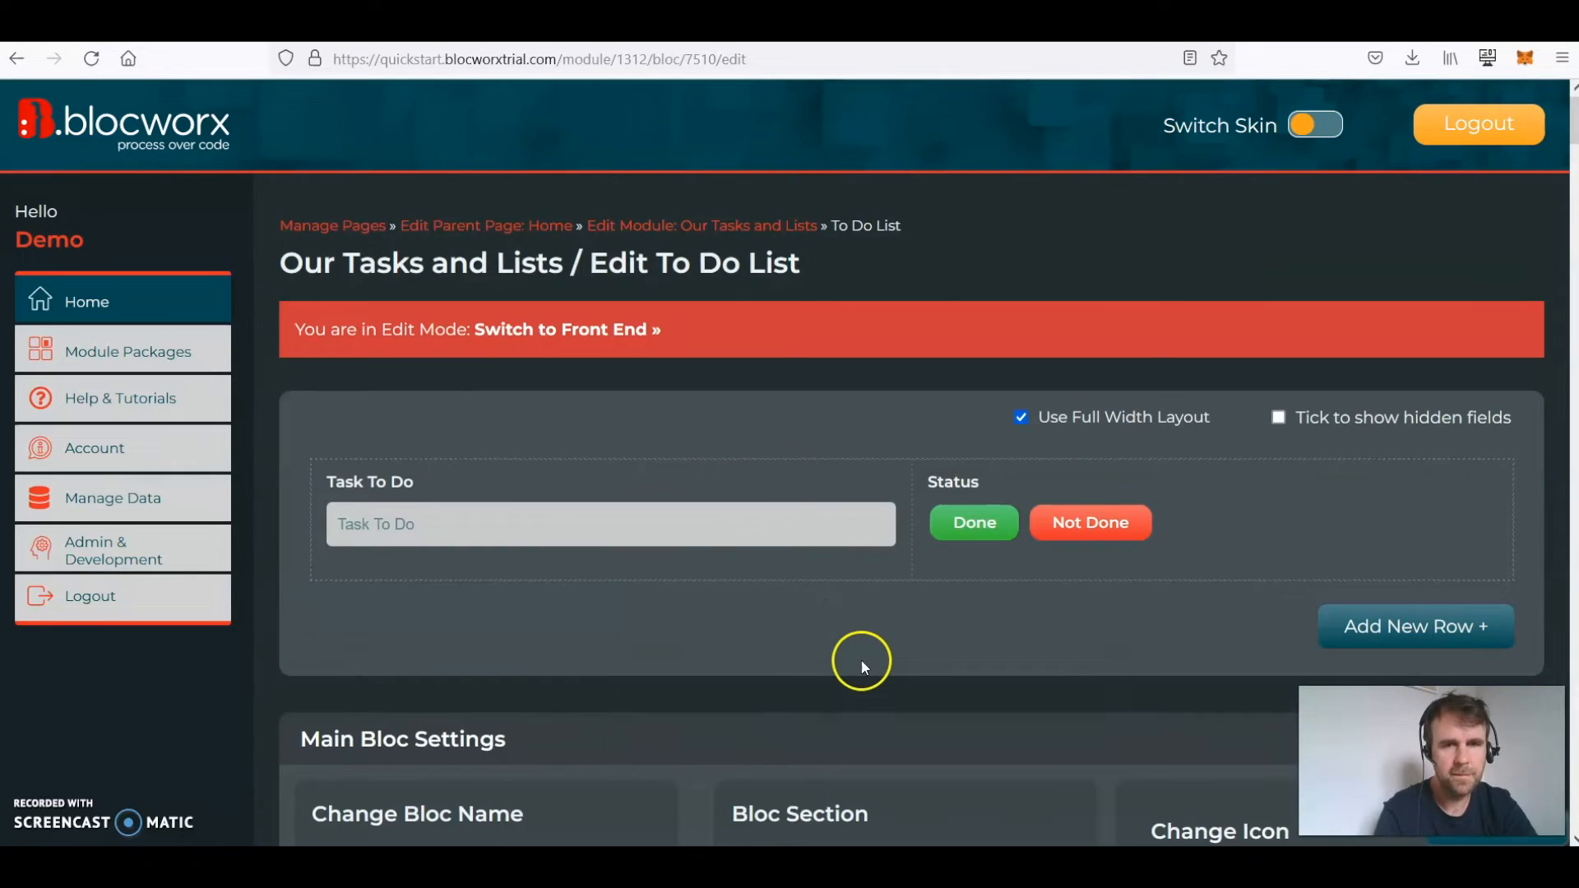
Create a coloured cell rule in the data display settings that shows the value Done in Green.
{"action": "scroll", "coordinate": [860, 659], "scroll_direction": "down", "scroll_amount": 12}
{"action": "scroll", "coordinate": [864, 668], "scroll_direction": "down", "scroll_amount": 20}
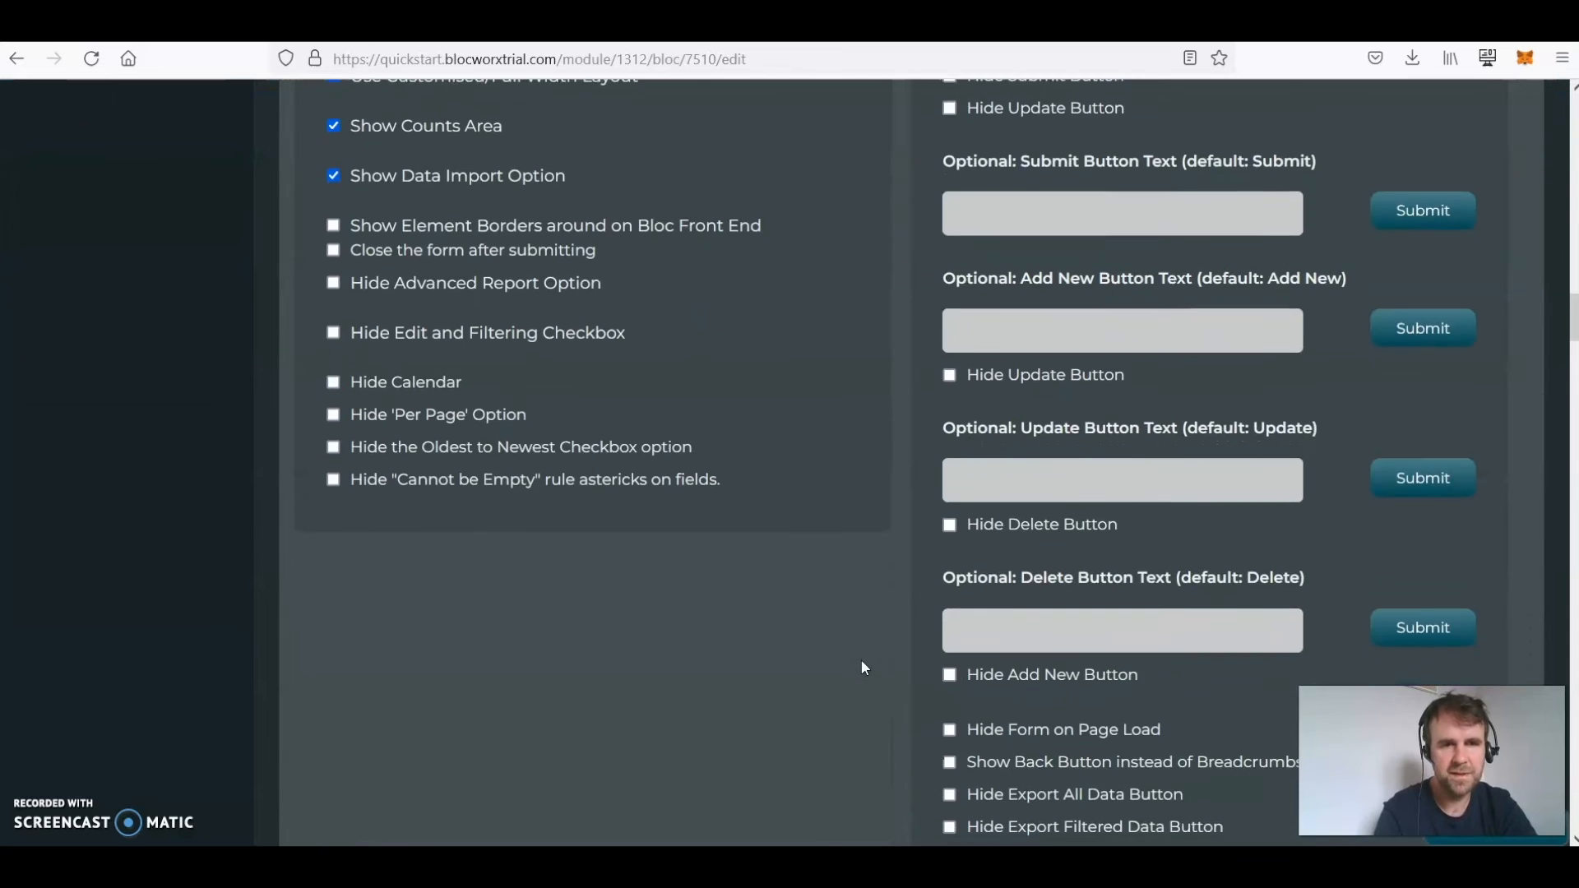
{"action": "scroll", "coordinate": [862, 663], "scroll_direction": "down", "scroll_amount": 20}
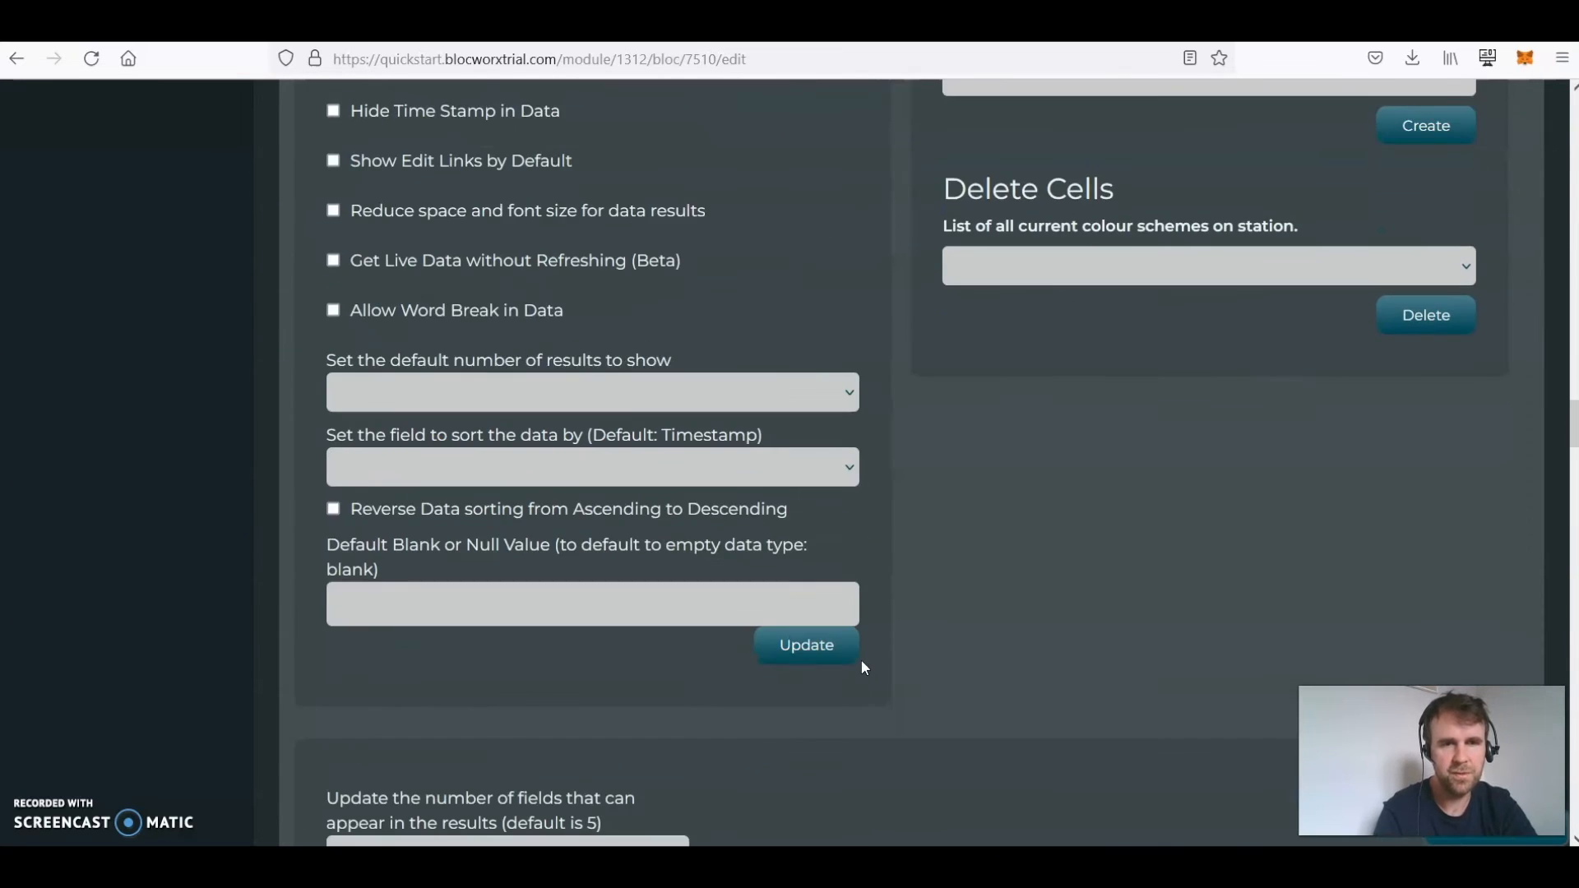
{"action": "scroll", "coordinate": [861, 659], "scroll_direction": "up", "scroll_amount": 4}
{"action": "left_click", "coordinate": [1072, 356]}
{"action": "type", "text": "Done"}
{"action": "left_click", "coordinate": [1098, 428]}
{"action": "left_click", "coordinate": [1079, 436]}
{"action": "left_click", "coordinate": [1076, 440]}
{"action": "left_click", "coordinate": [1076, 495]}
{"action": "scroll", "coordinate": [1077, 495], "scroll_direction": "down", "scroll_amount": 1}
{"action": "left_click", "coordinate": [1027, 343]}
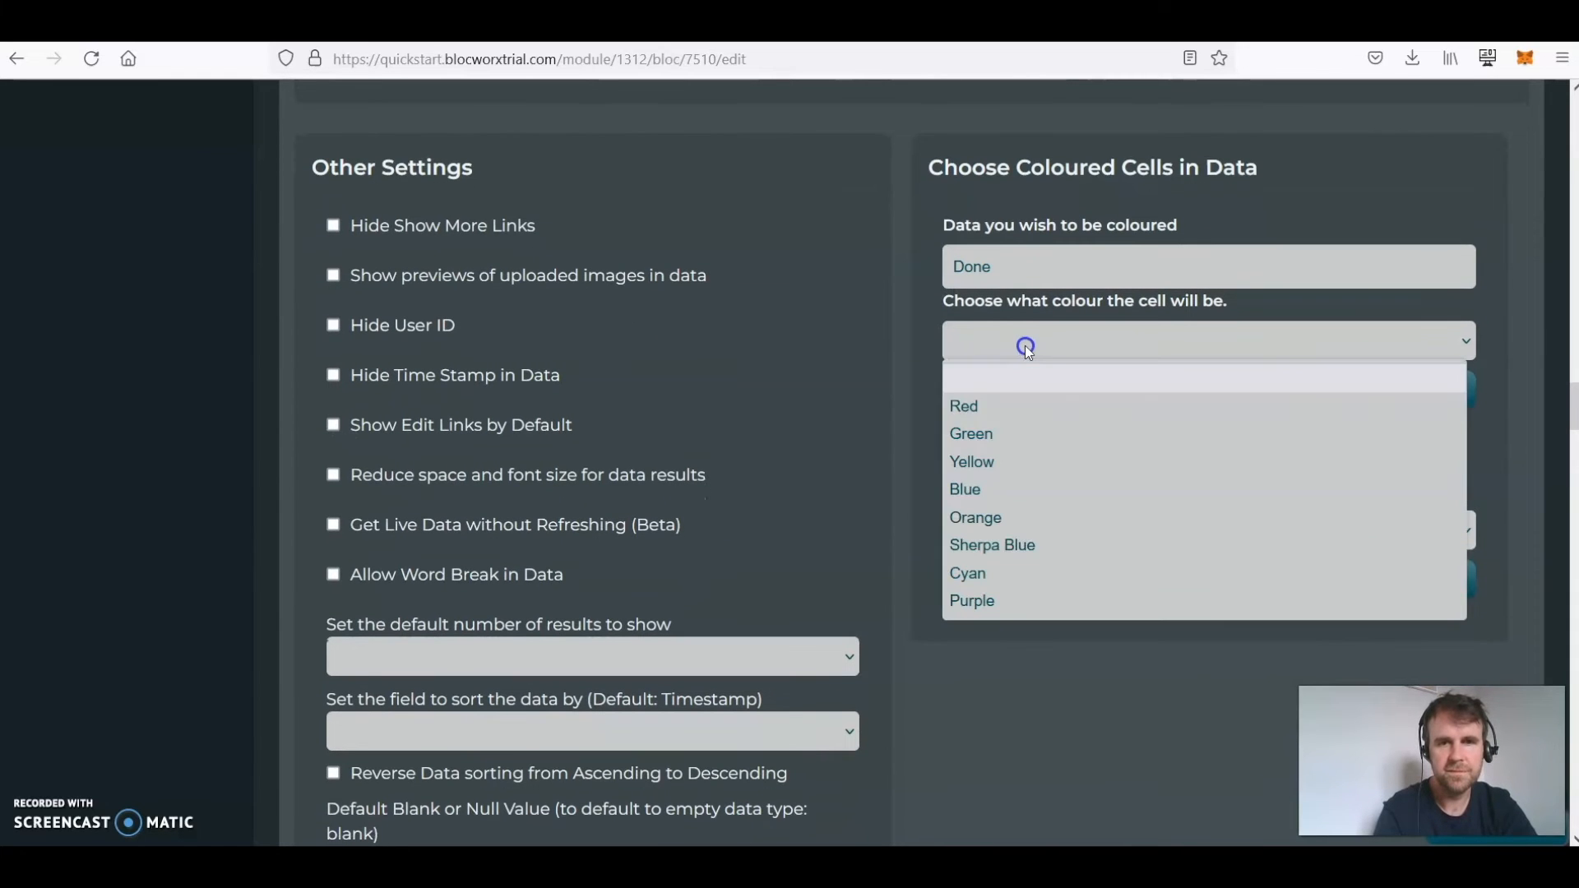
{"action": "left_click", "coordinate": [1003, 432]}
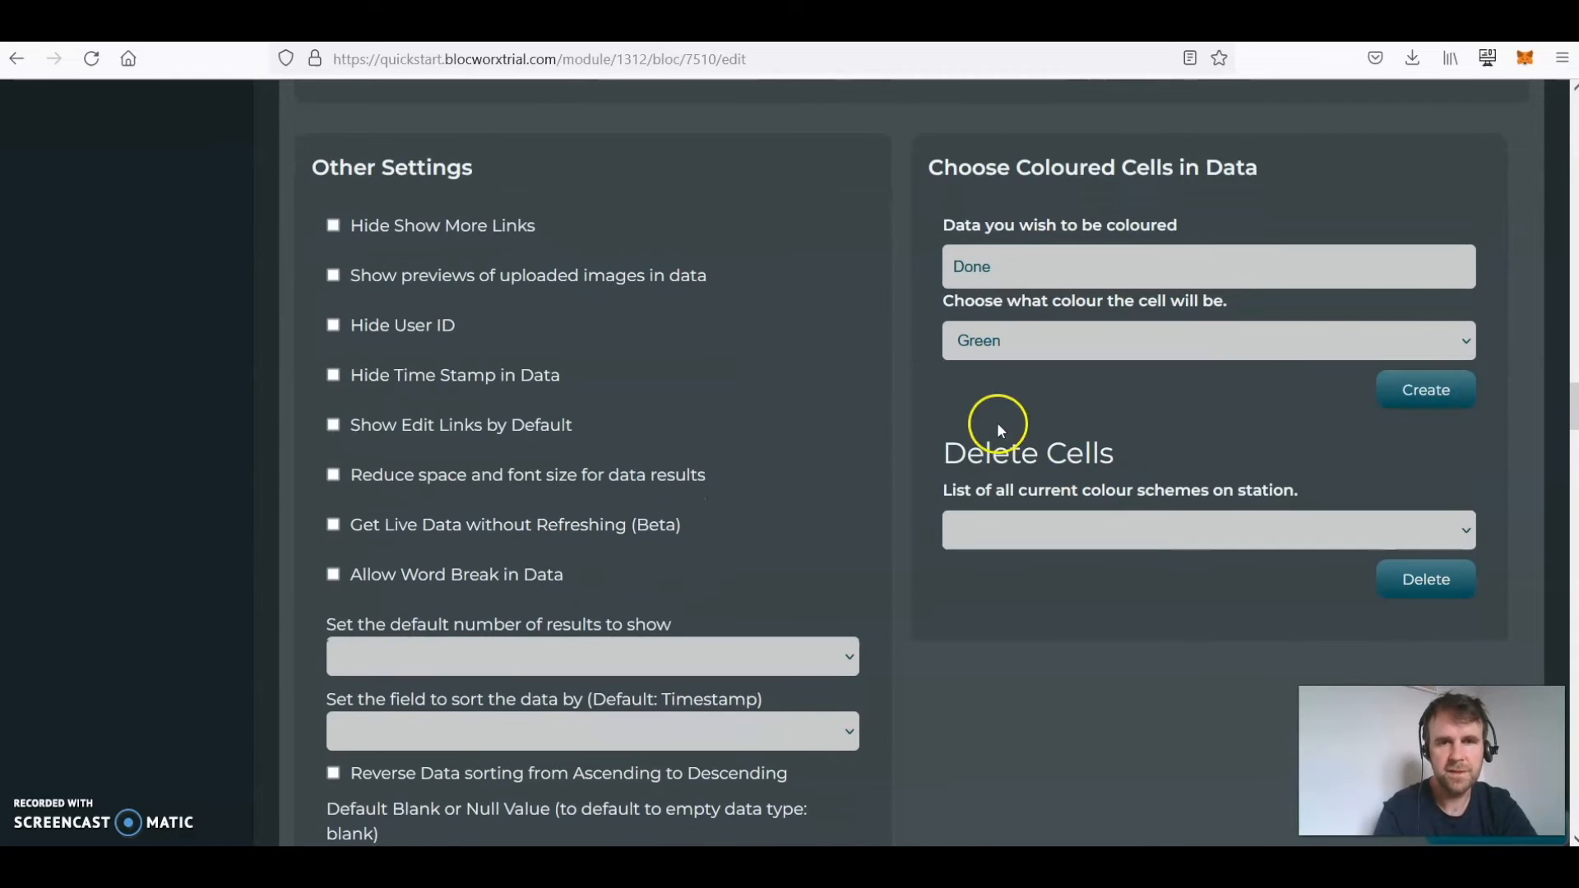
{"action": "left_click", "coordinate": [1407, 378]}
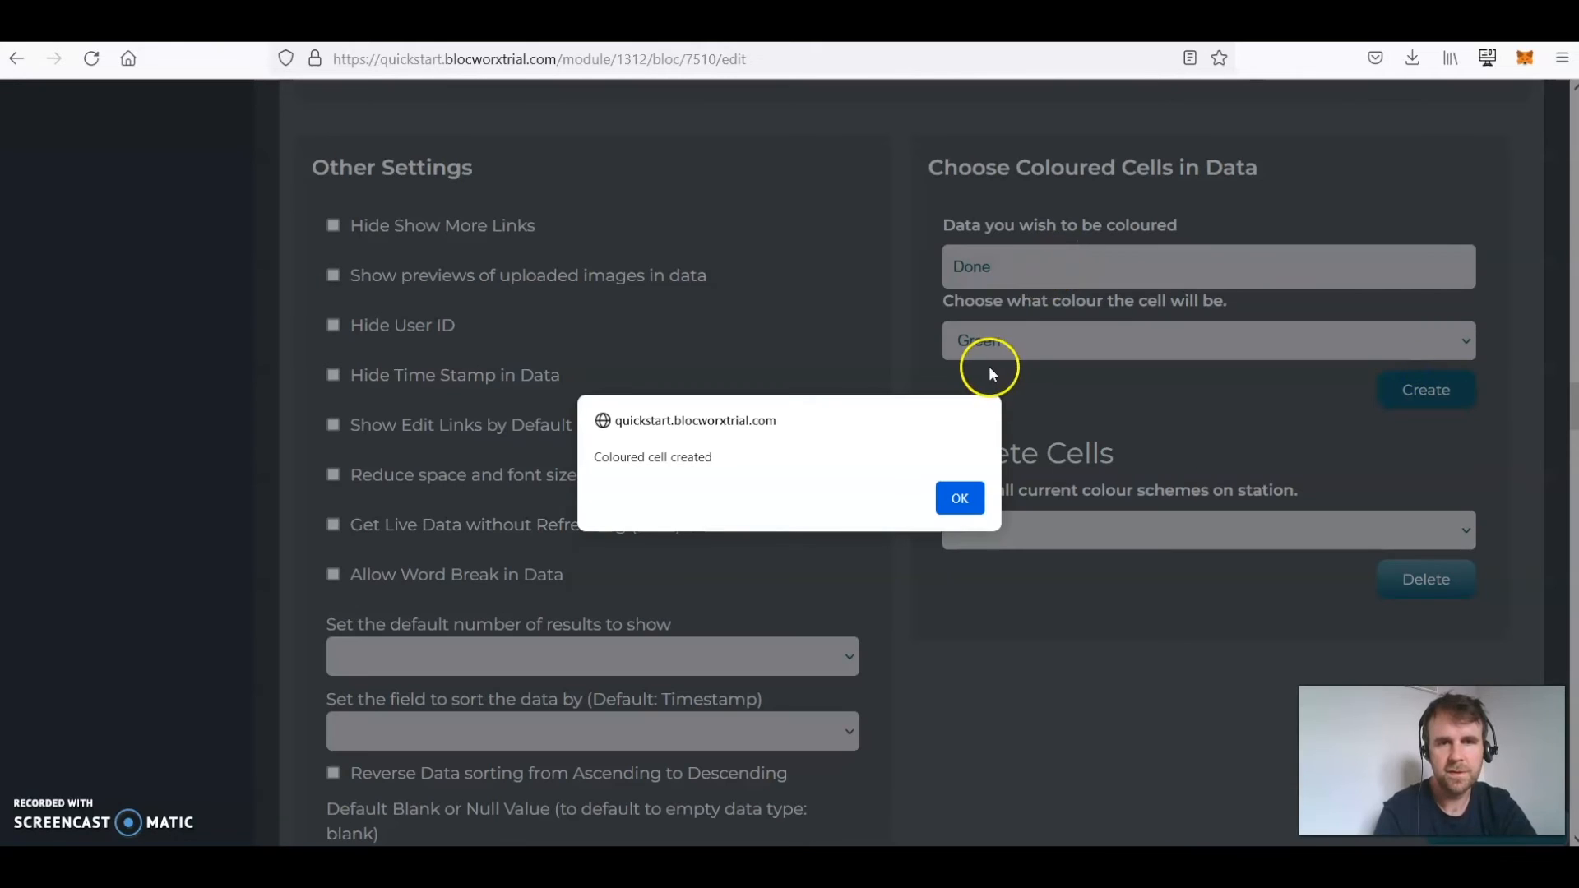
{"action": "left_click", "coordinate": [960, 497]}
Create another coloured cell rule that shows the value Not Done in Red.
{"action": "left_click_drag", "start_coordinate": [1002, 265], "coordinate": [885, 262]}
{"action": "type", "text": "No"}
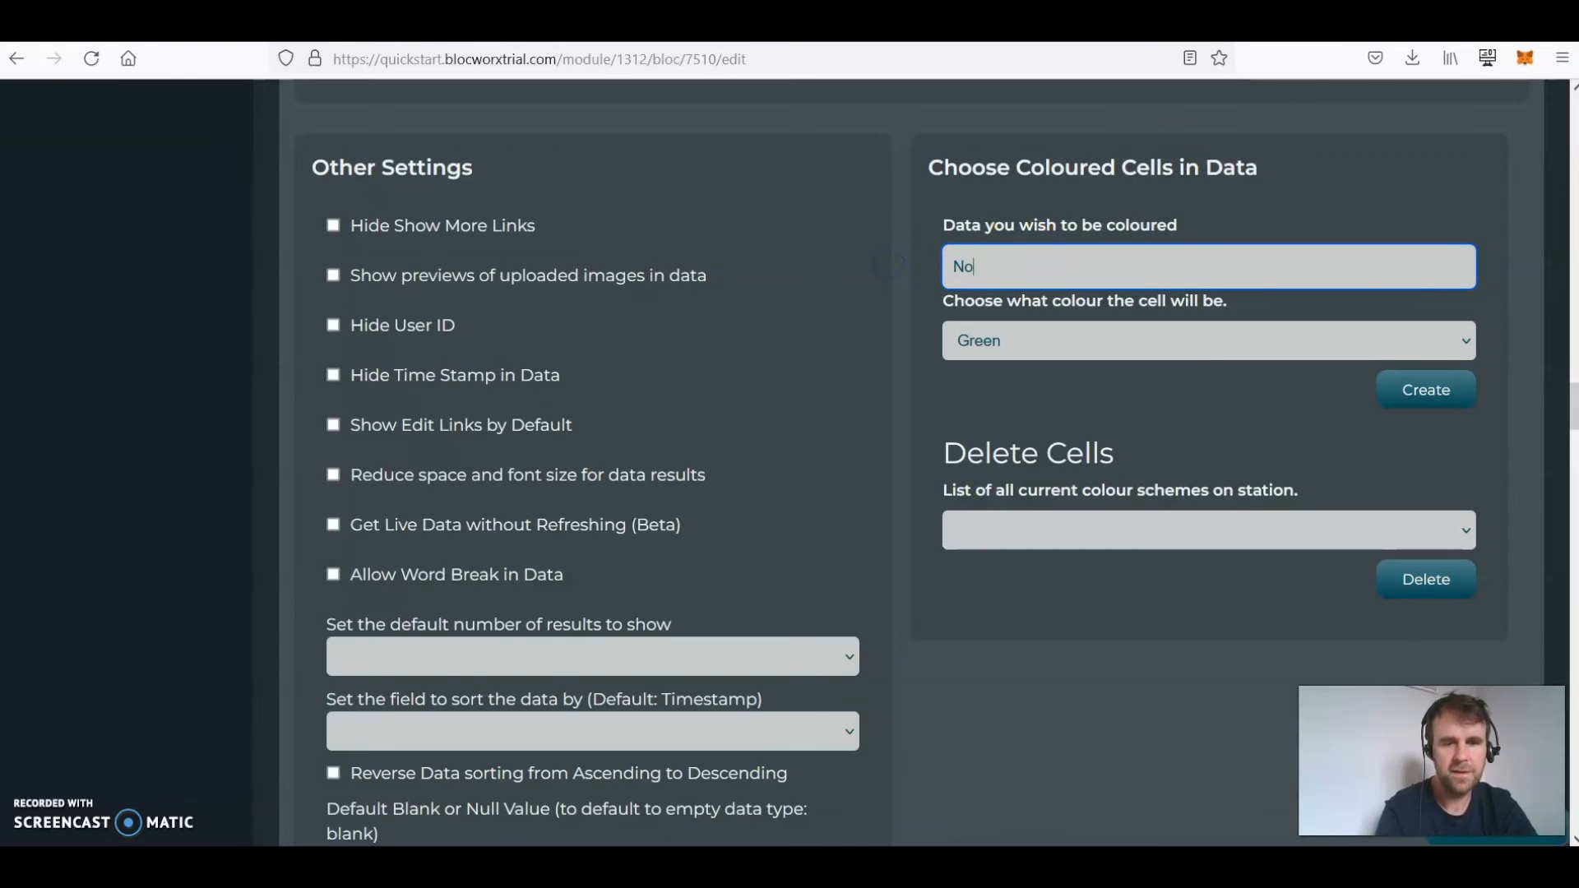
{"action": "type", "text": "r"}
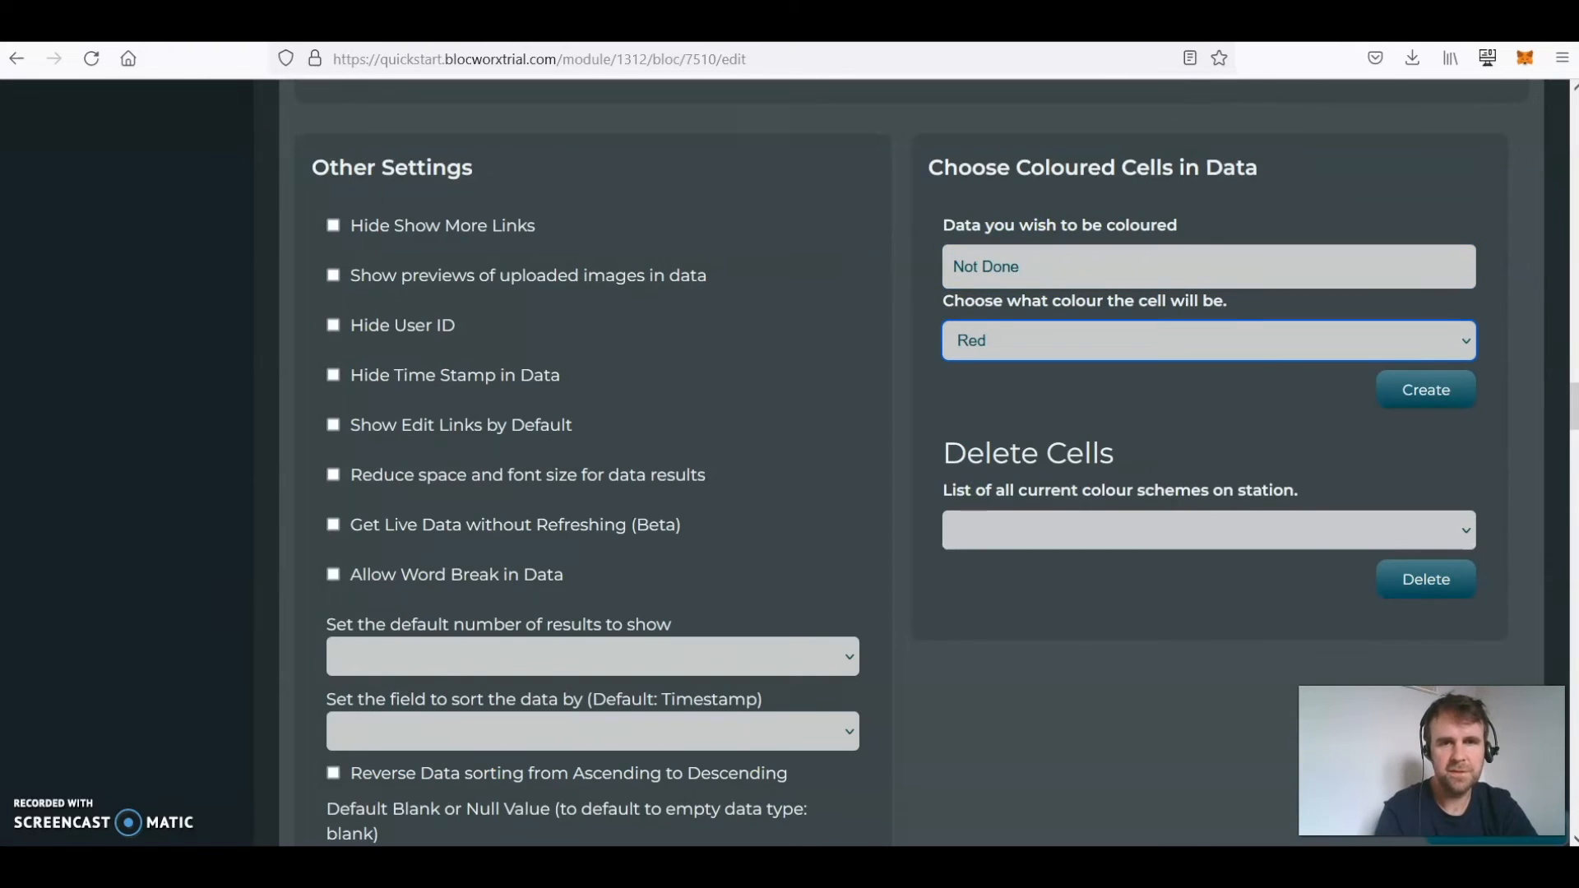
{"action": "left_click", "coordinate": [1433, 395]}
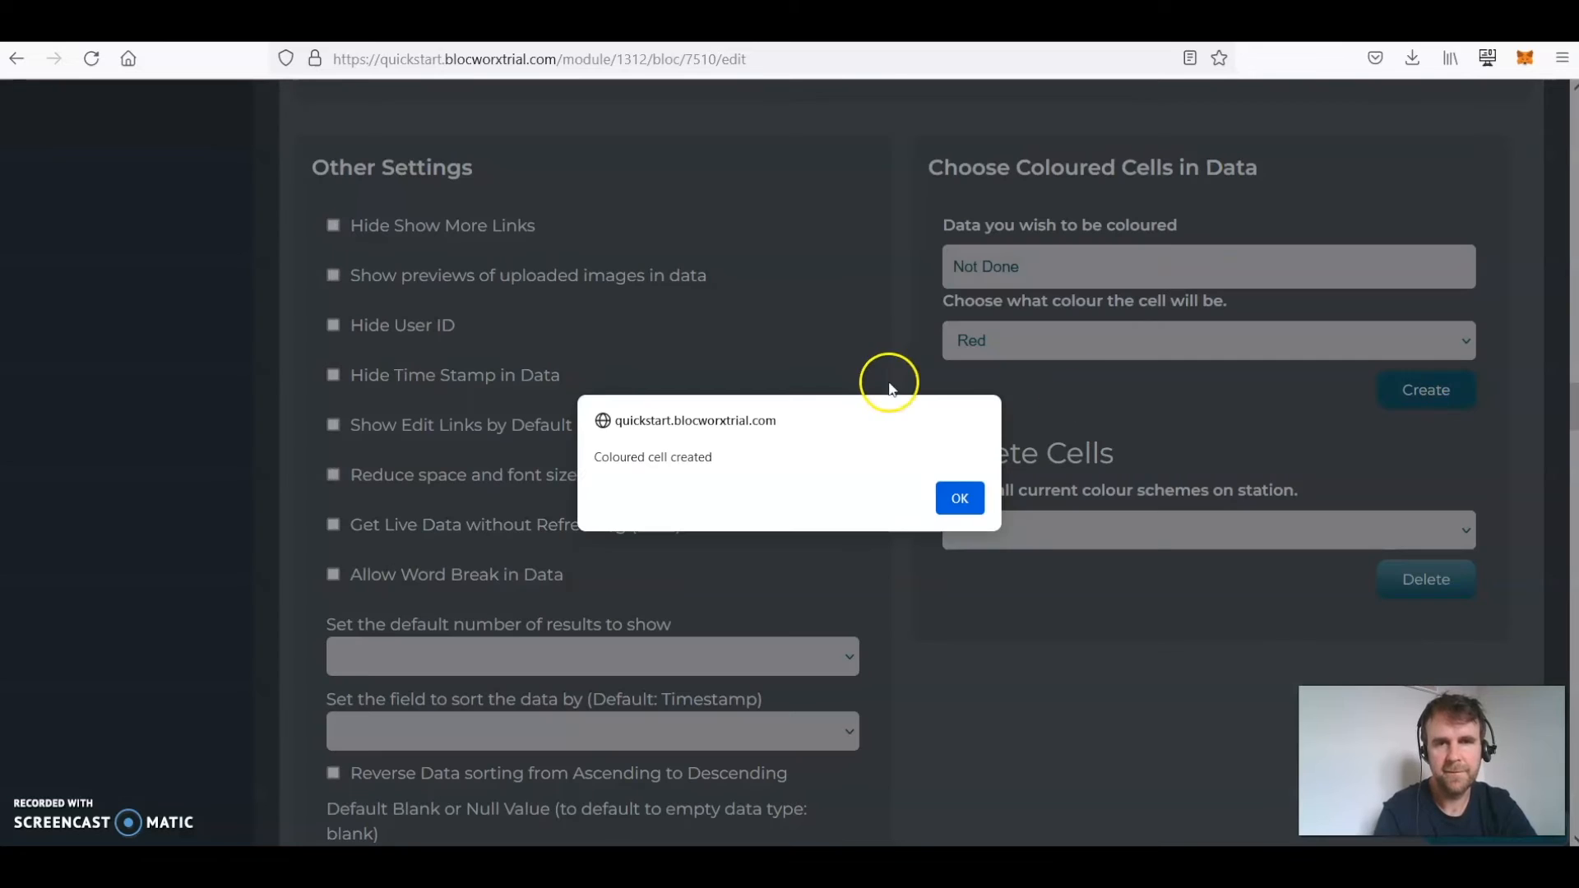
{"action": "left_click", "coordinate": [956, 497]}
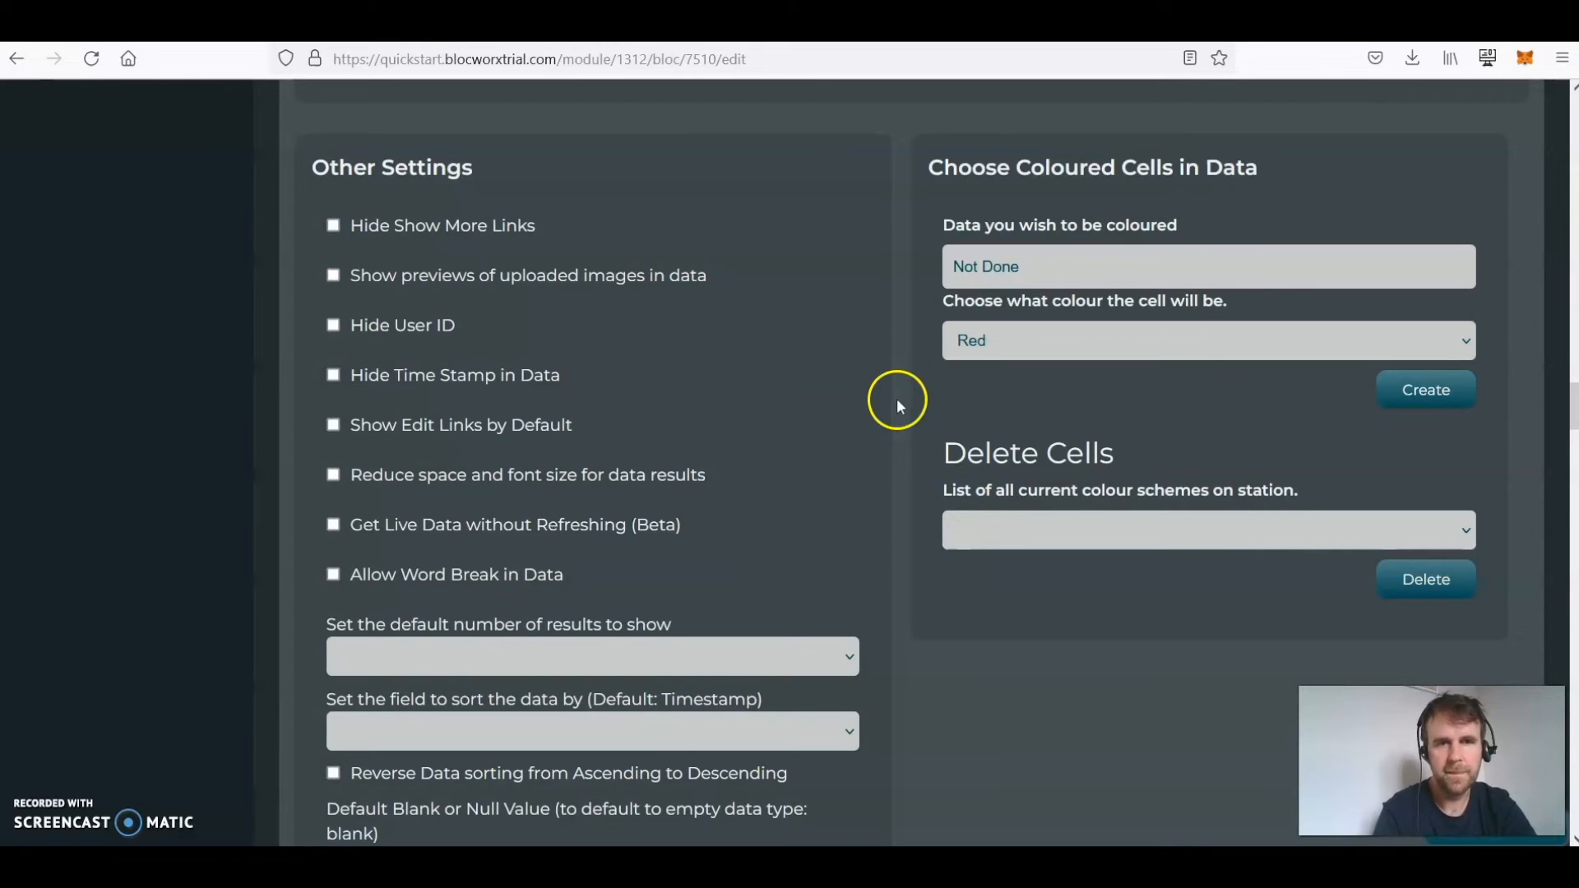
Hide the user ID and the time stamp in the bloc's data results.
{"action": "scroll", "coordinate": [826, 387], "scroll_direction": "up", "scroll_amount": 2}
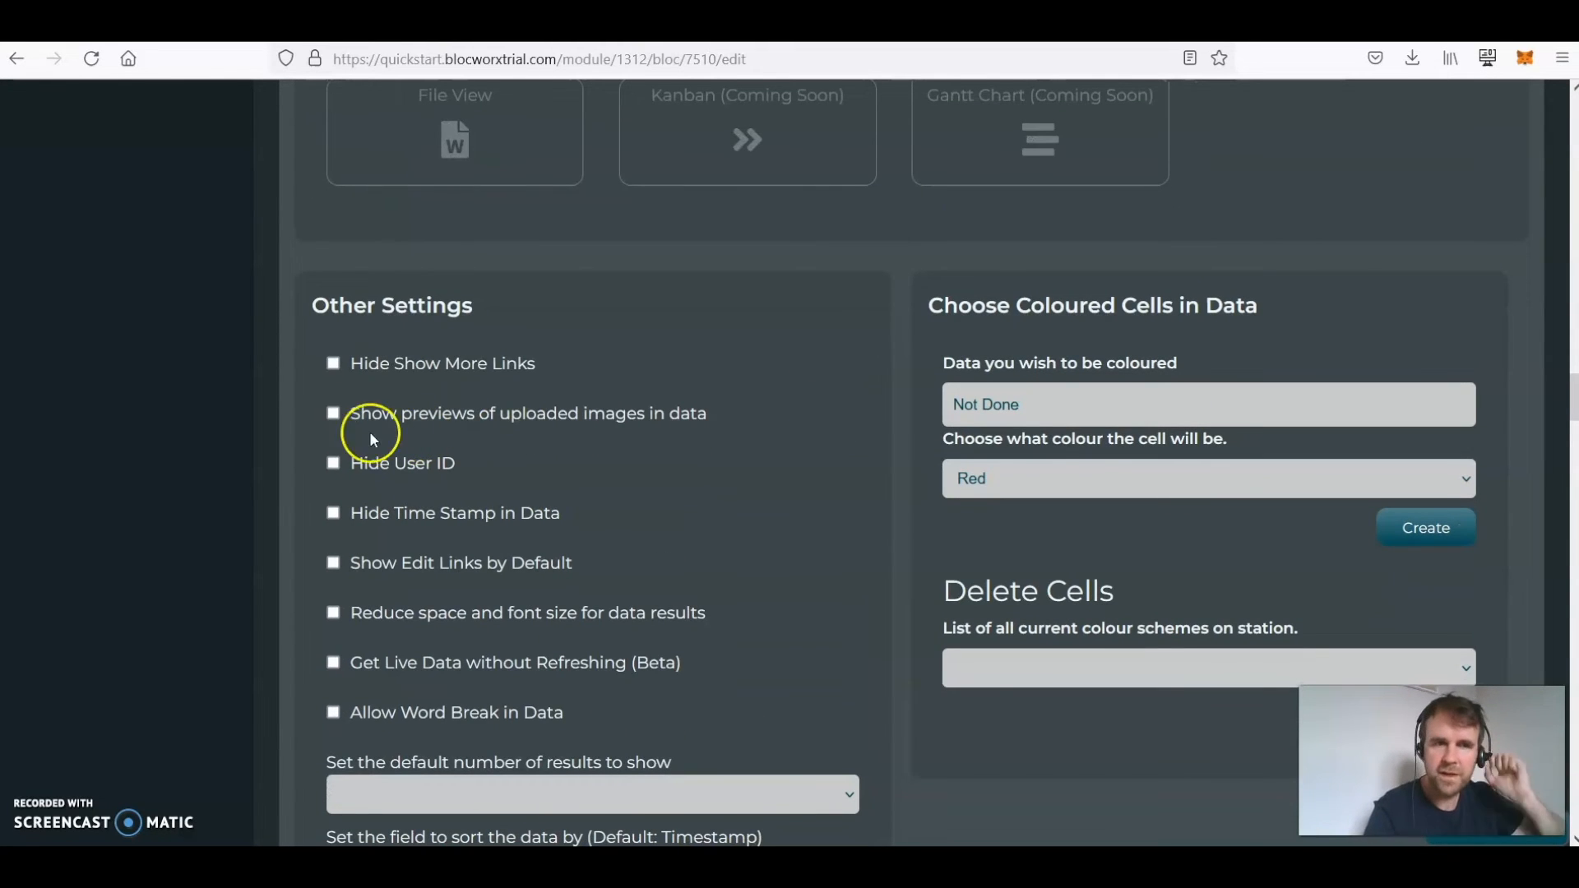
{"action": "left_click", "coordinate": [336, 463]}
{"action": "left_click", "coordinate": [334, 515]}
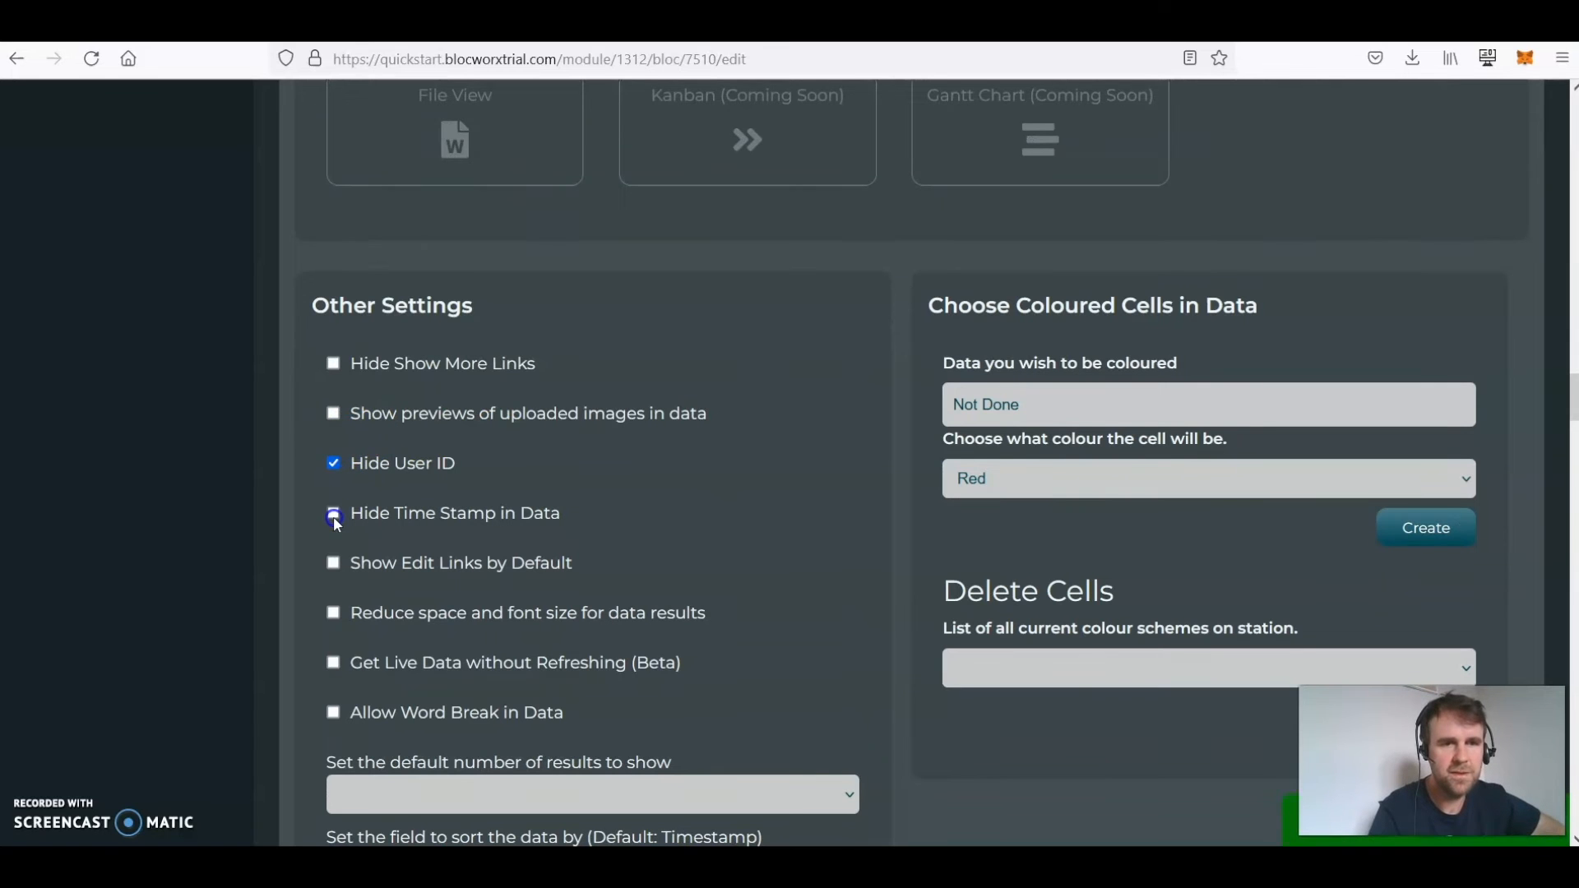
Turn off the counts area and the data import option in the bloc's layout and visibility settings.
{"action": "scroll", "coordinate": [763, 492], "scroll_direction": "down", "scroll_amount": 6}
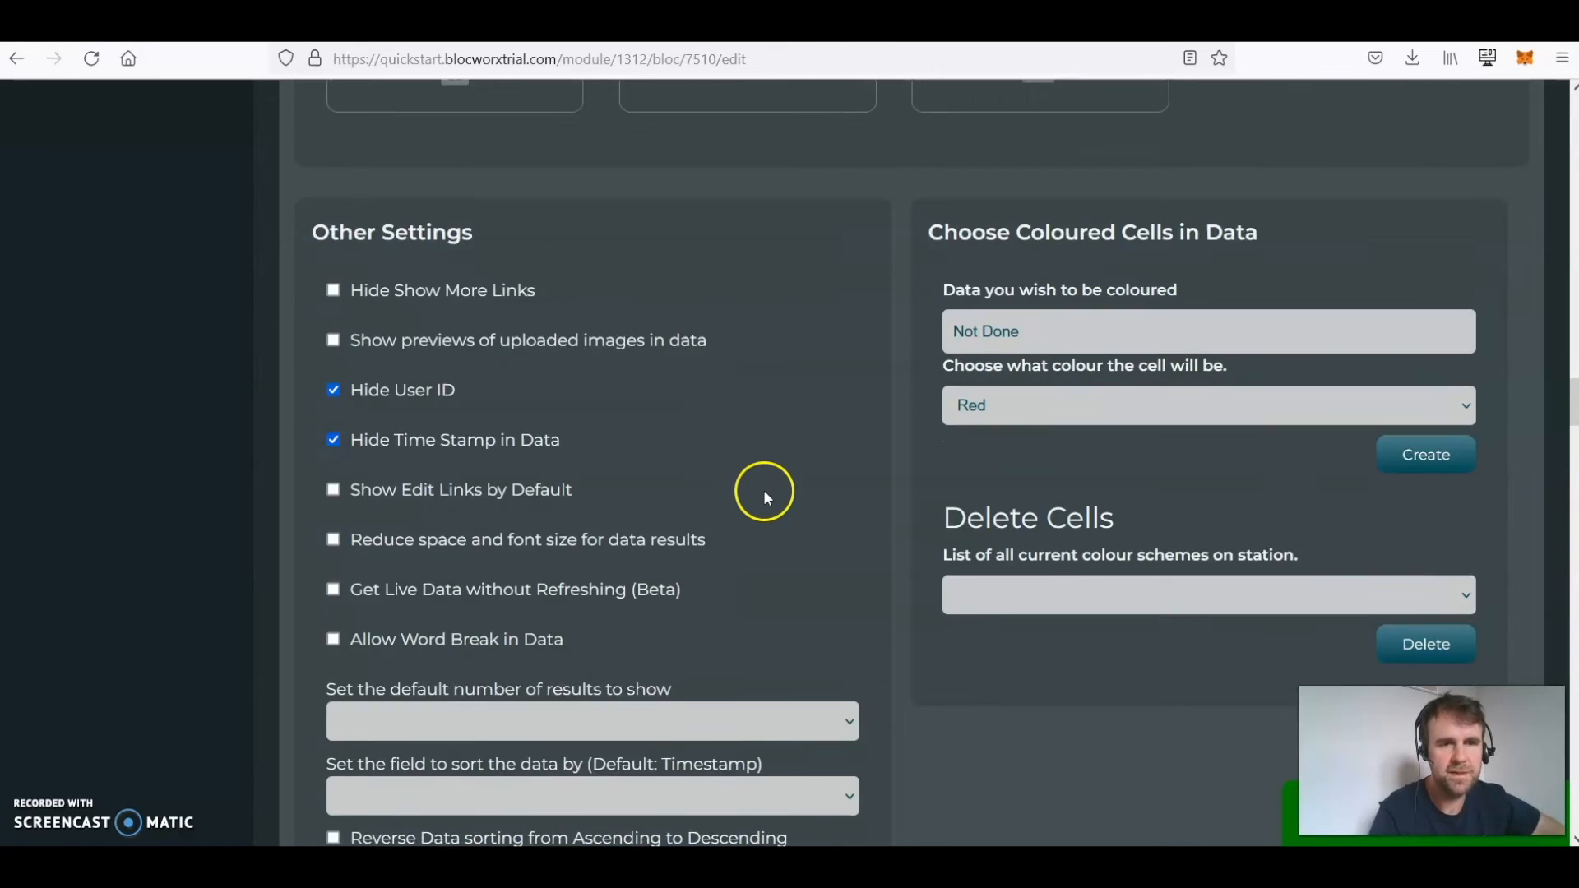
{"action": "scroll", "coordinate": [765, 494], "scroll_direction": "up", "scroll_amount": 4}
{"action": "scroll", "coordinate": [765, 498], "scroll_direction": "down", "scroll_amount": 6}
{"action": "scroll", "coordinate": [765, 498], "scroll_direction": "up", "scroll_amount": 18}
{"action": "scroll", "coordinate": [765, 498], "scroll_direction": "up", "scroll_amount": 13}
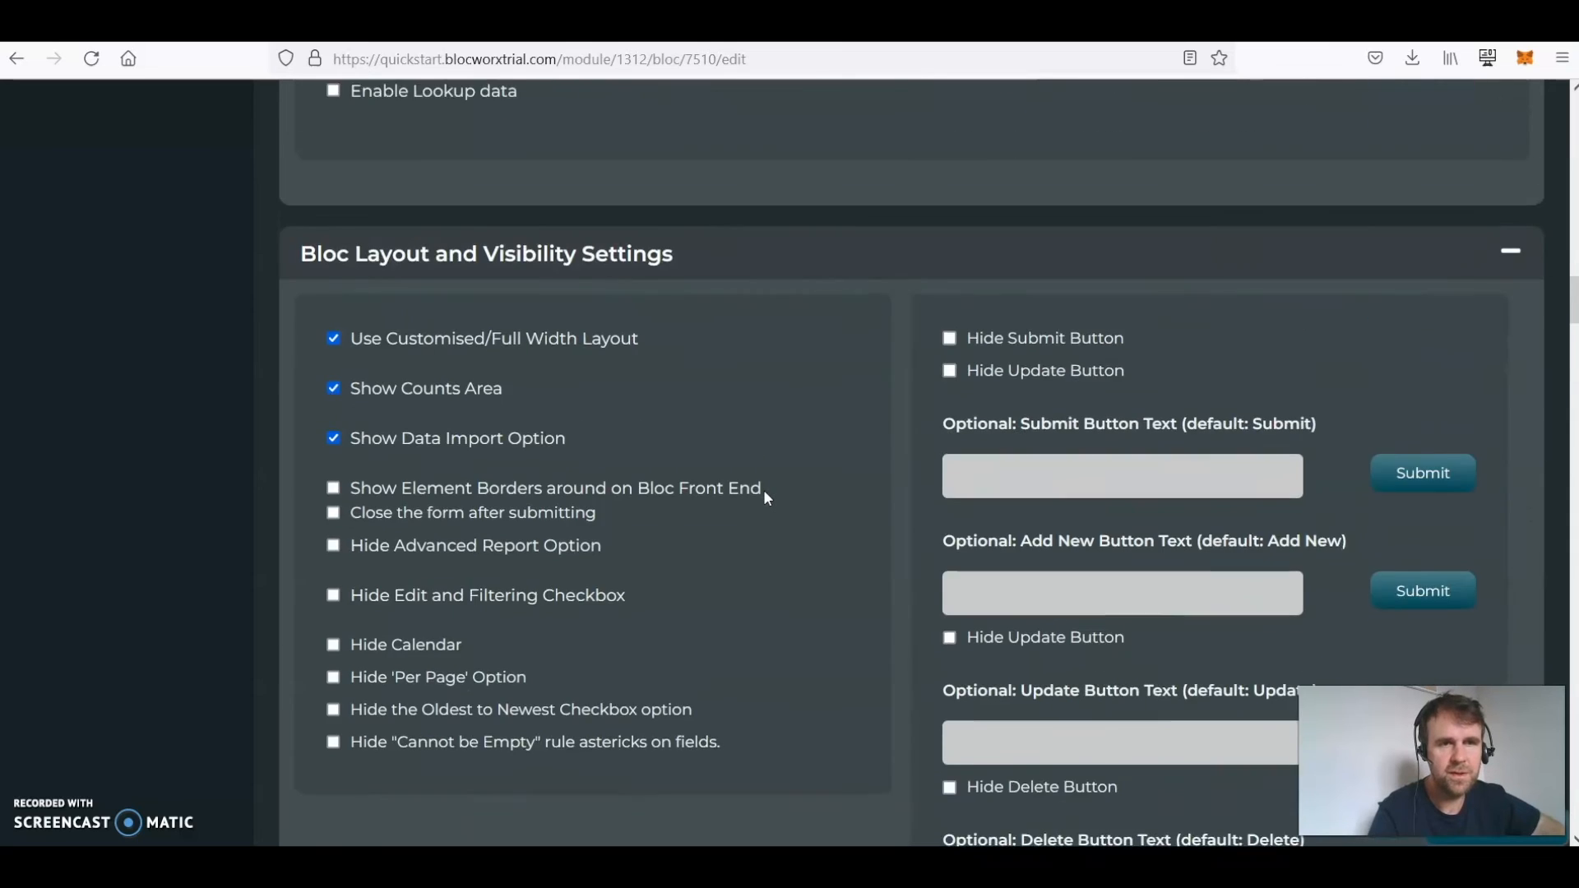
{"action": "scroll", "coordinate": [765, 498], "scroll_direction": "down", "scroll_amount": 4}
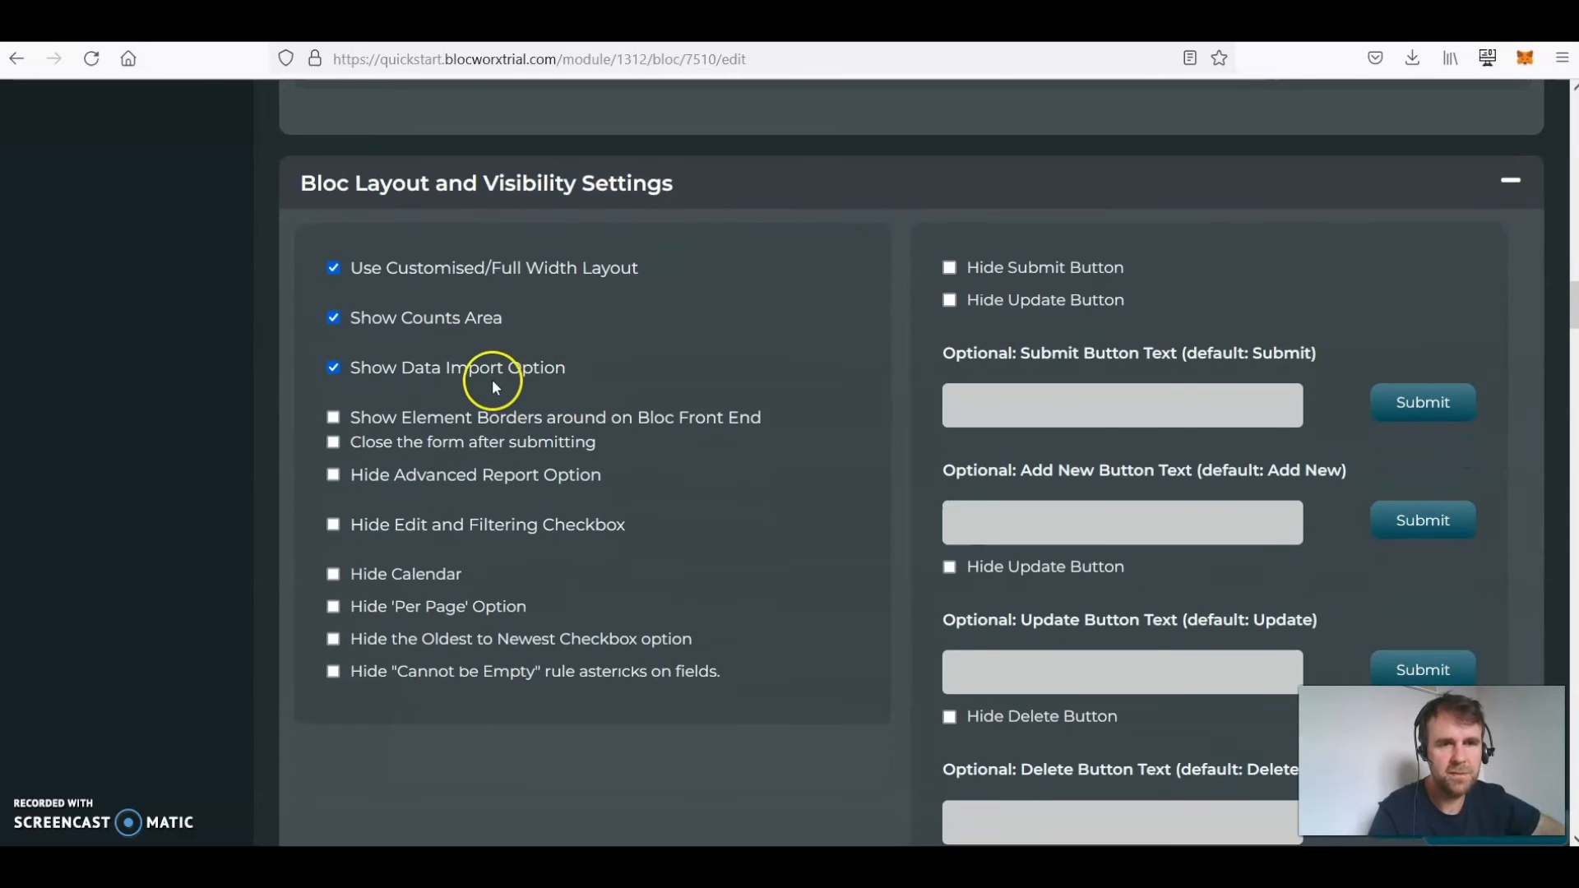
{"action": "left_click", "coordinate": [334, 318]}
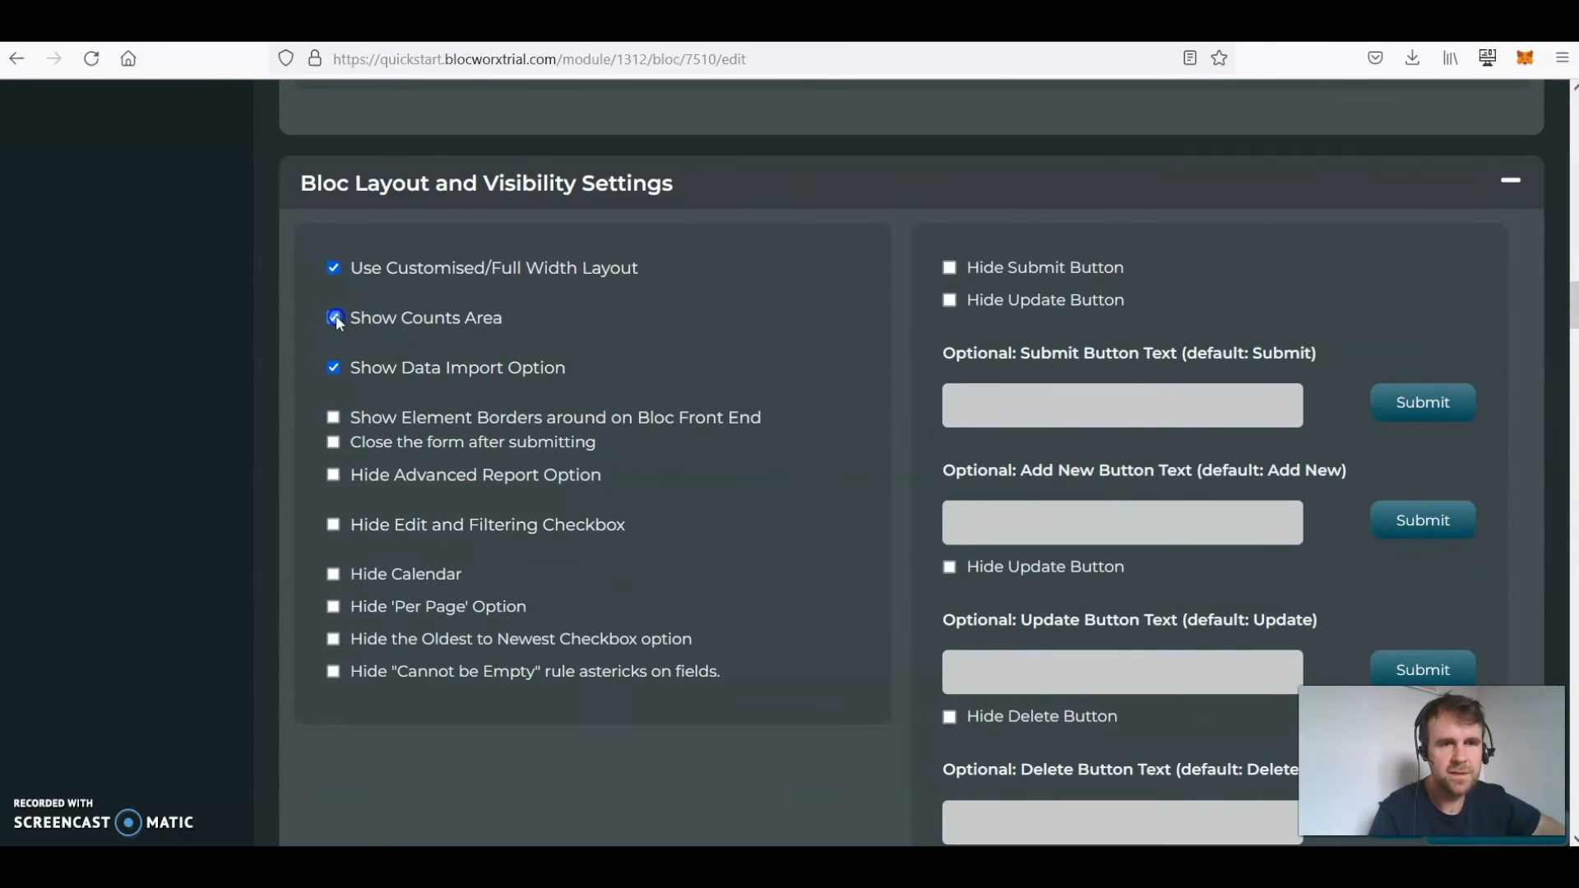
{"action": "left_click", "coordinate": [334, 368]}
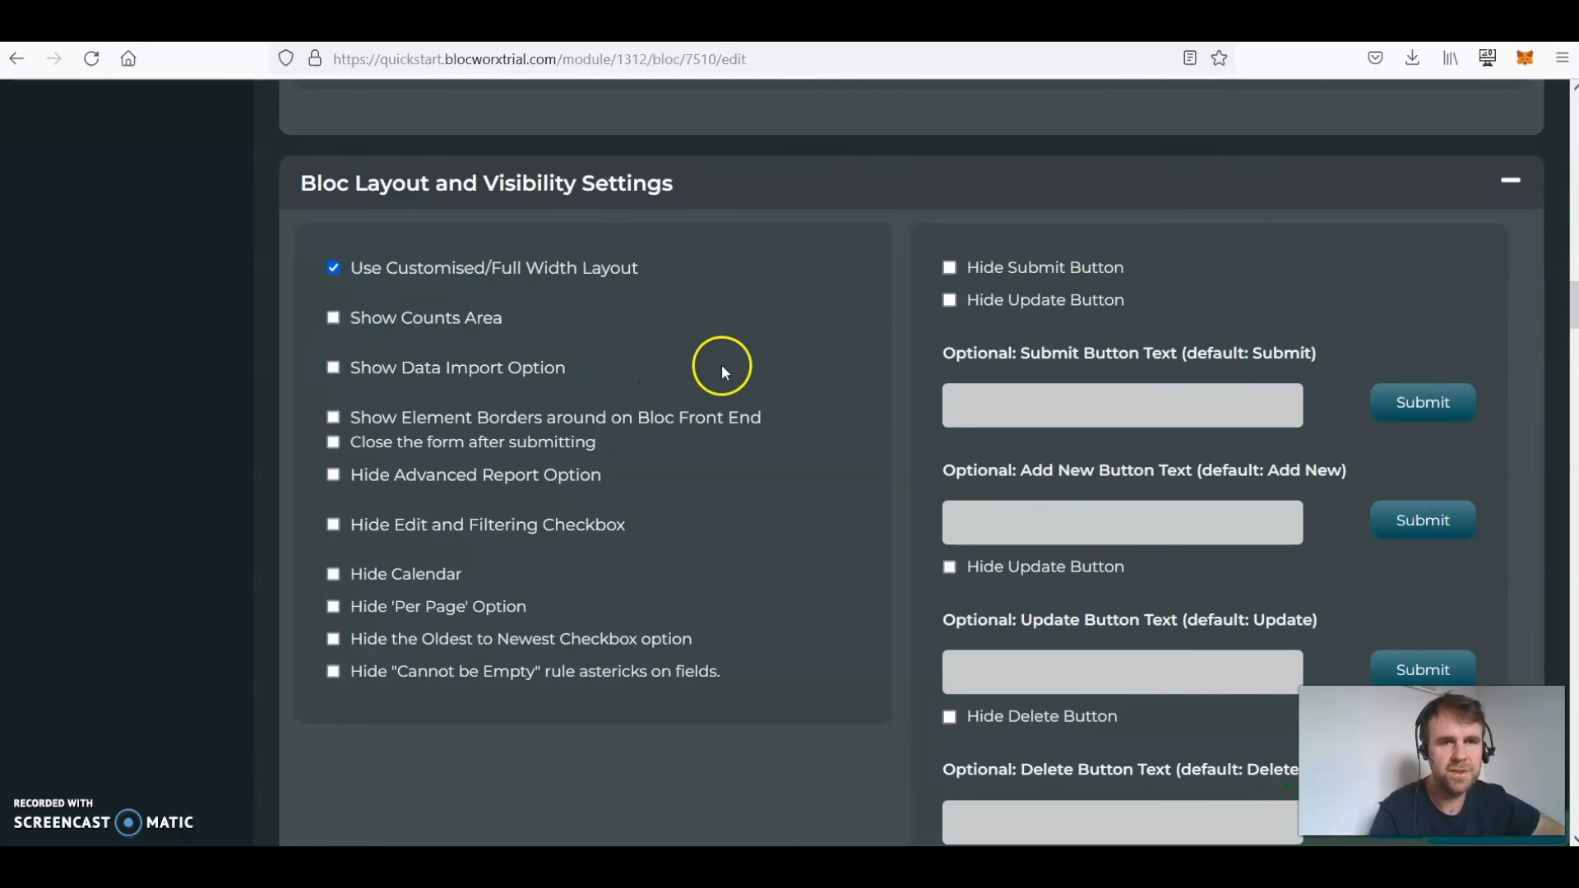
Switch the bloc to its front end and review the coloured status cells and simplified page.
{"action": "scroll", "coordinate": [670, 385], "scroll_direction": "up", "scroll_amount": 15}
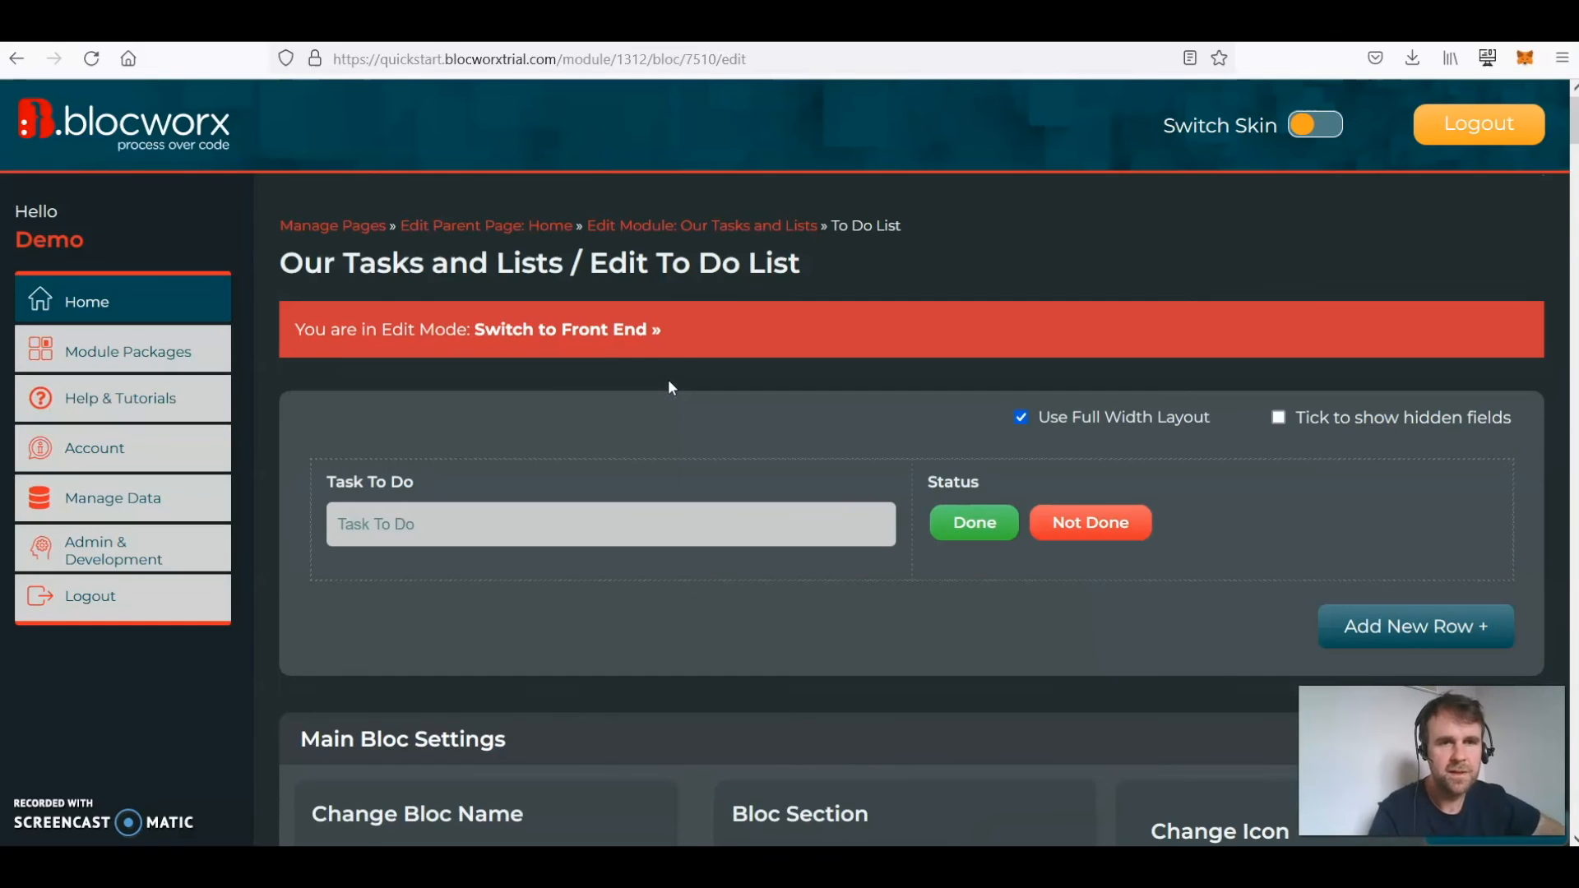
{"action": "left_click", "coordinate": [566, 331]}
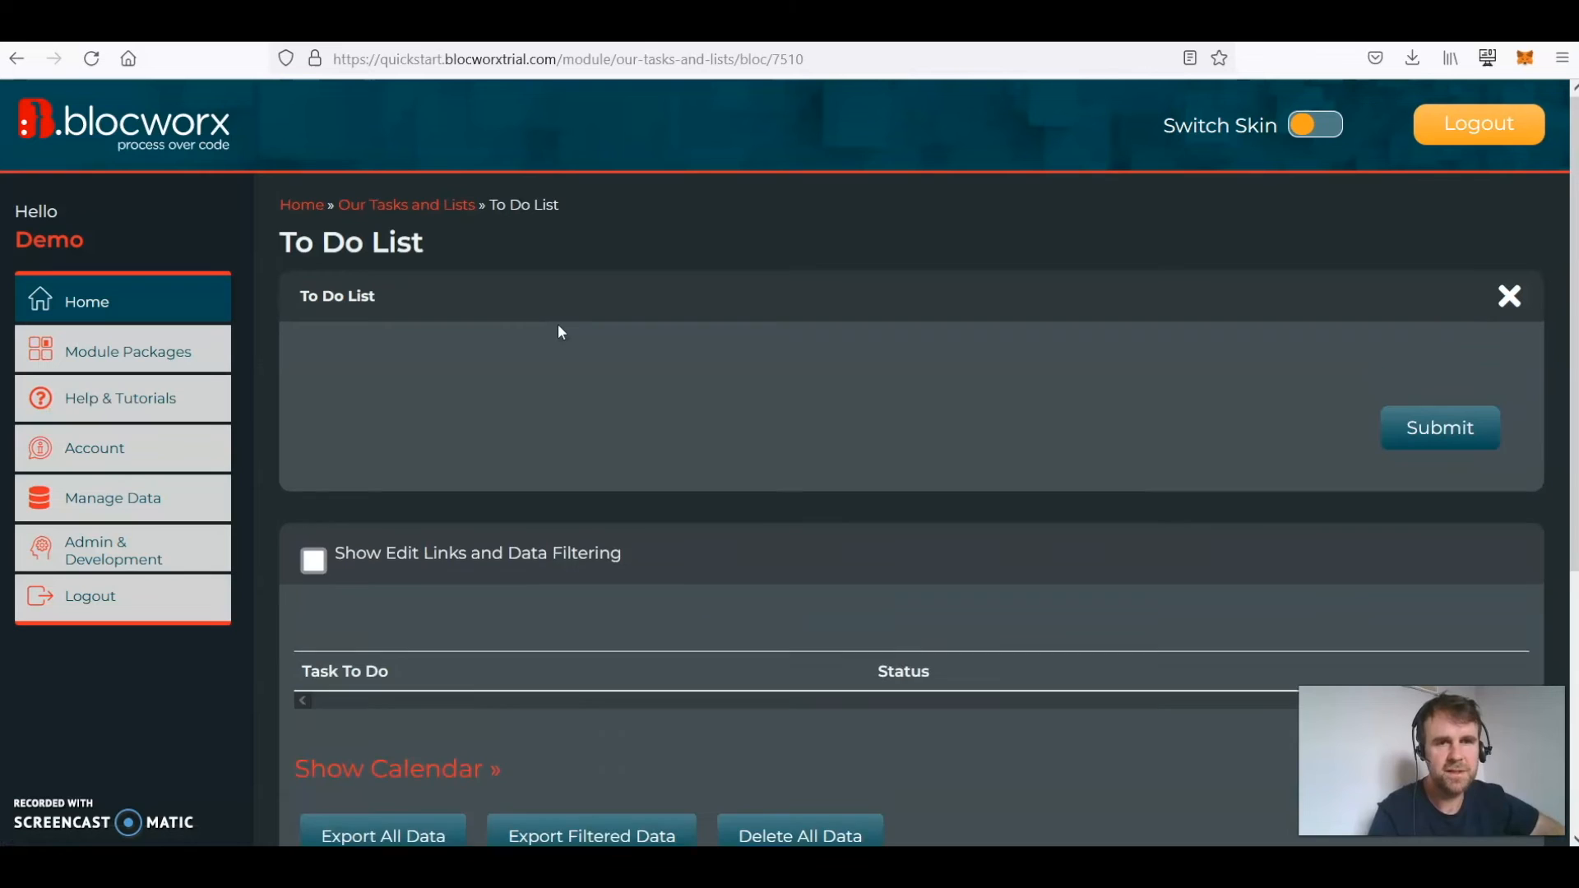
{"action": "scroll", "coordinate": [831, 342], "scroll_direction": "down", "scroll_amount": 2}
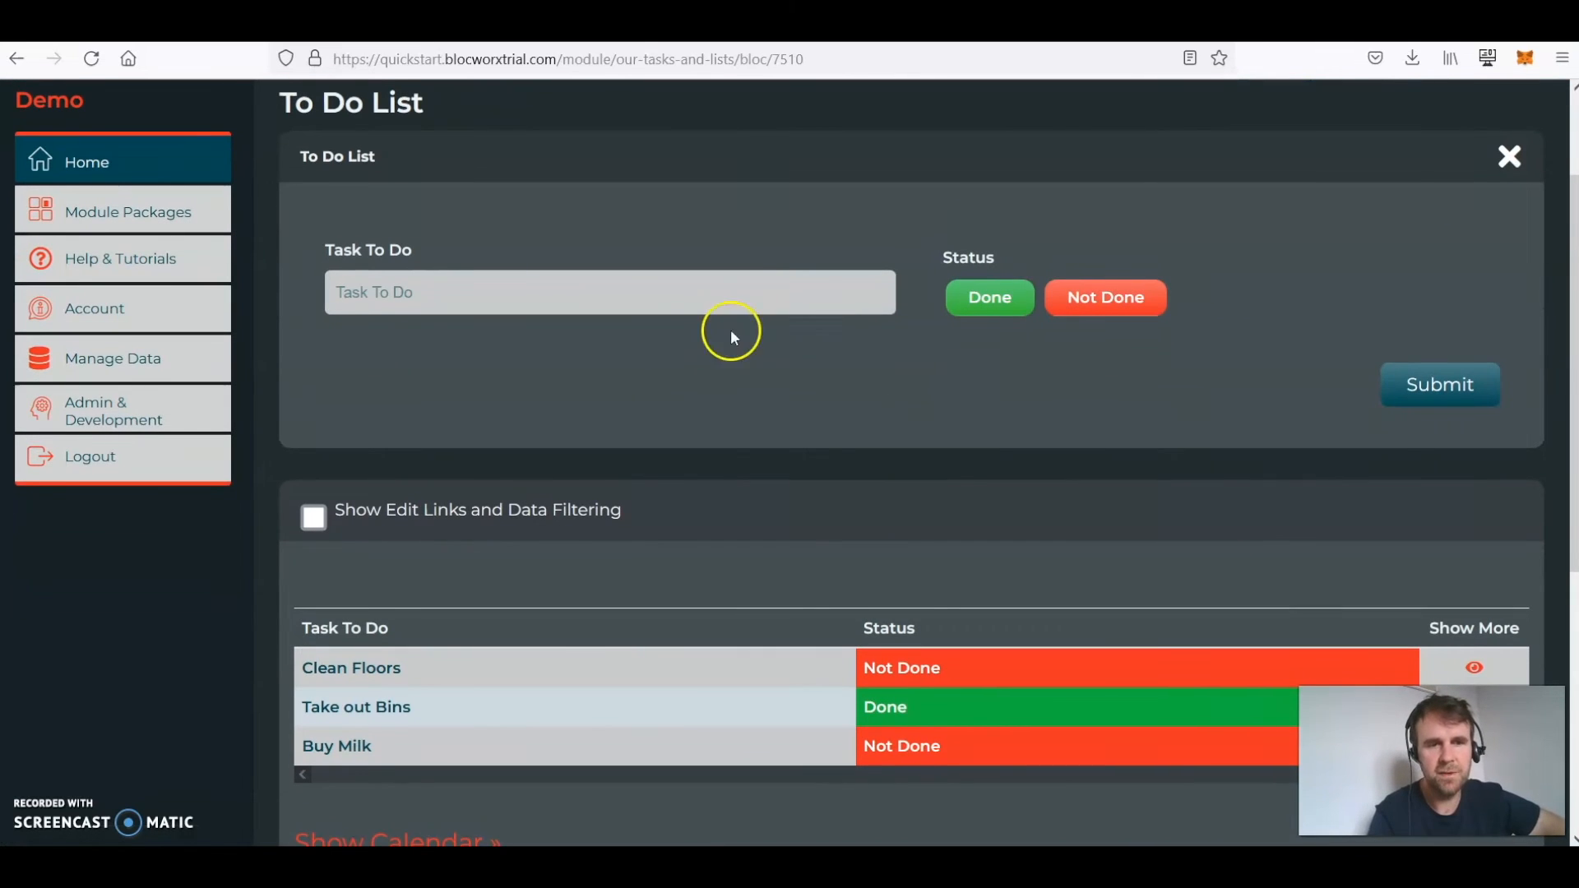
{"action": "scroll", "coordinate": [871, 737], "scroll_direction": "down", "scroll_amount": 2}
{"action": "scroll", "coordinate": [870, 737], "scroll_direction": "up", "scroll_amount": 2}
{"action": "scroll", "coordinate": [353, 221], "scroll_direction": "up", "scroll_amount": 2}
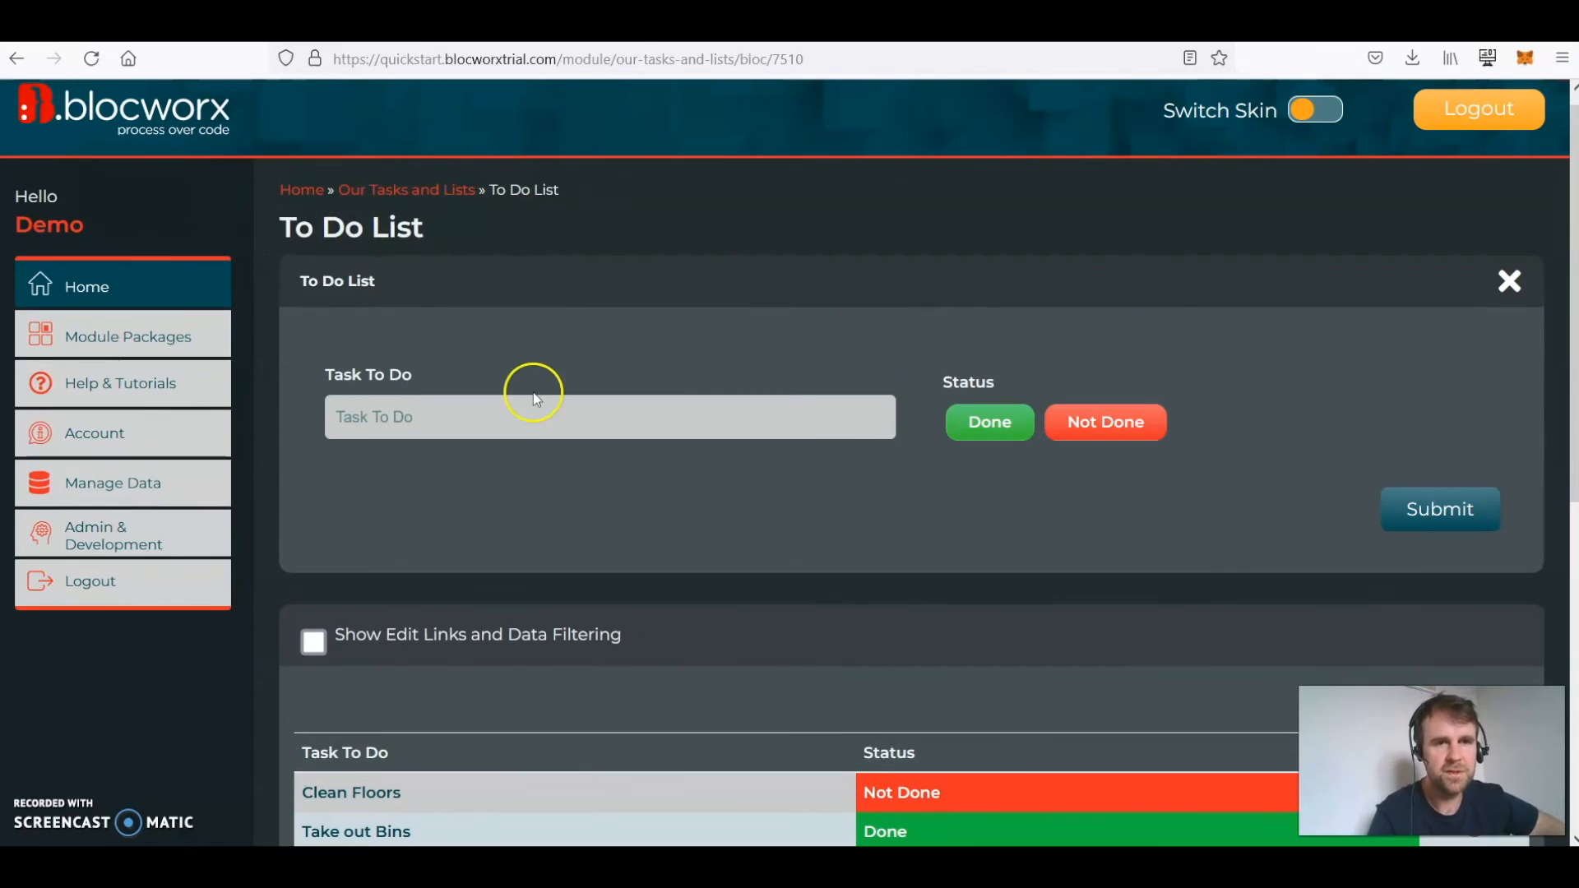
{"action": "scroll", "coordinate": [570, 501], "scroll_direction": "down", "scroll_amount": 7}
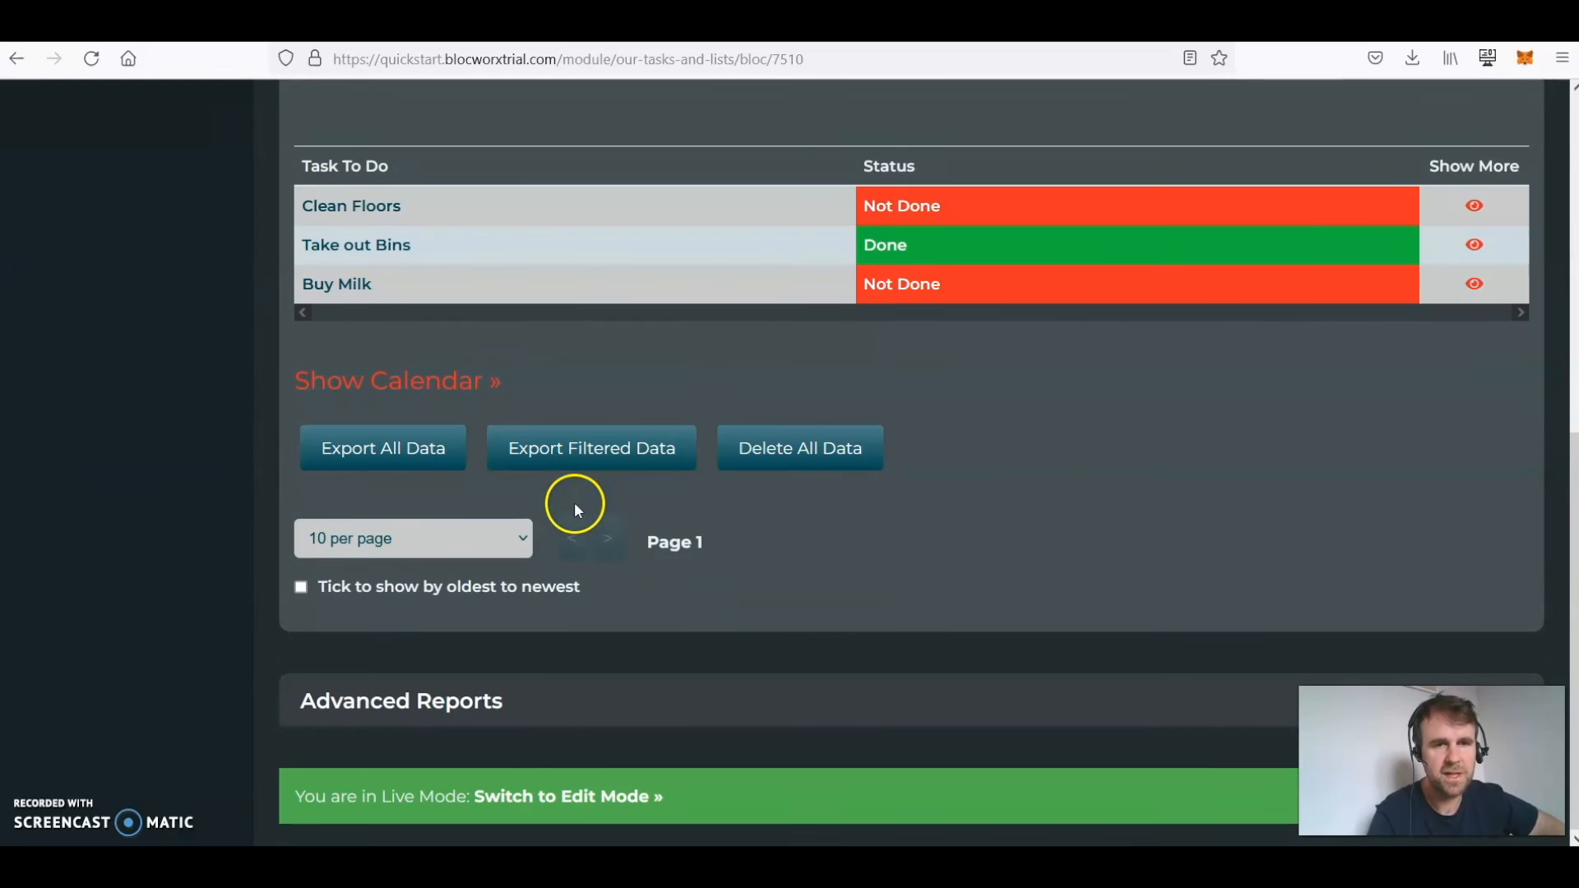
Reopen the bloc in edit mode, find the edit links setting, and enable Show Edit Links by Default.
{"action": "left_click", "coordinate": [574, 797]}
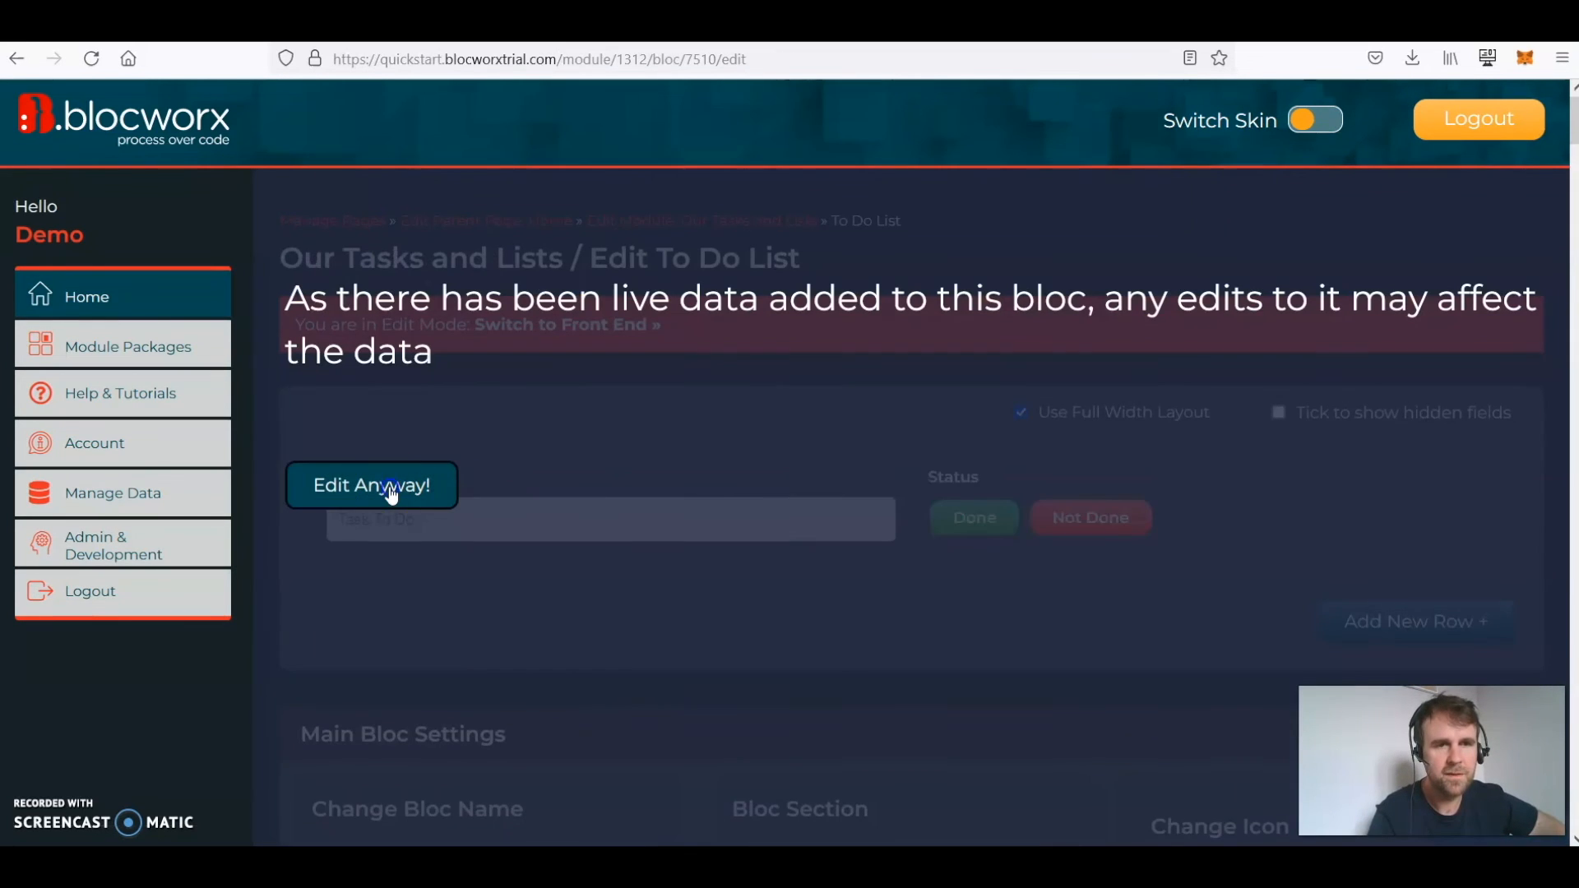
{"action": "left_click", "coordinate": [391, 490]}
{"action": "scroll", "coordinate": [721, 477], "scroll_direction": "down", "scroll_amount": 12}
{"action": "scroll", "coordinate": [720, 487], "scroll_direction": "down", "scroll_amount": 10}
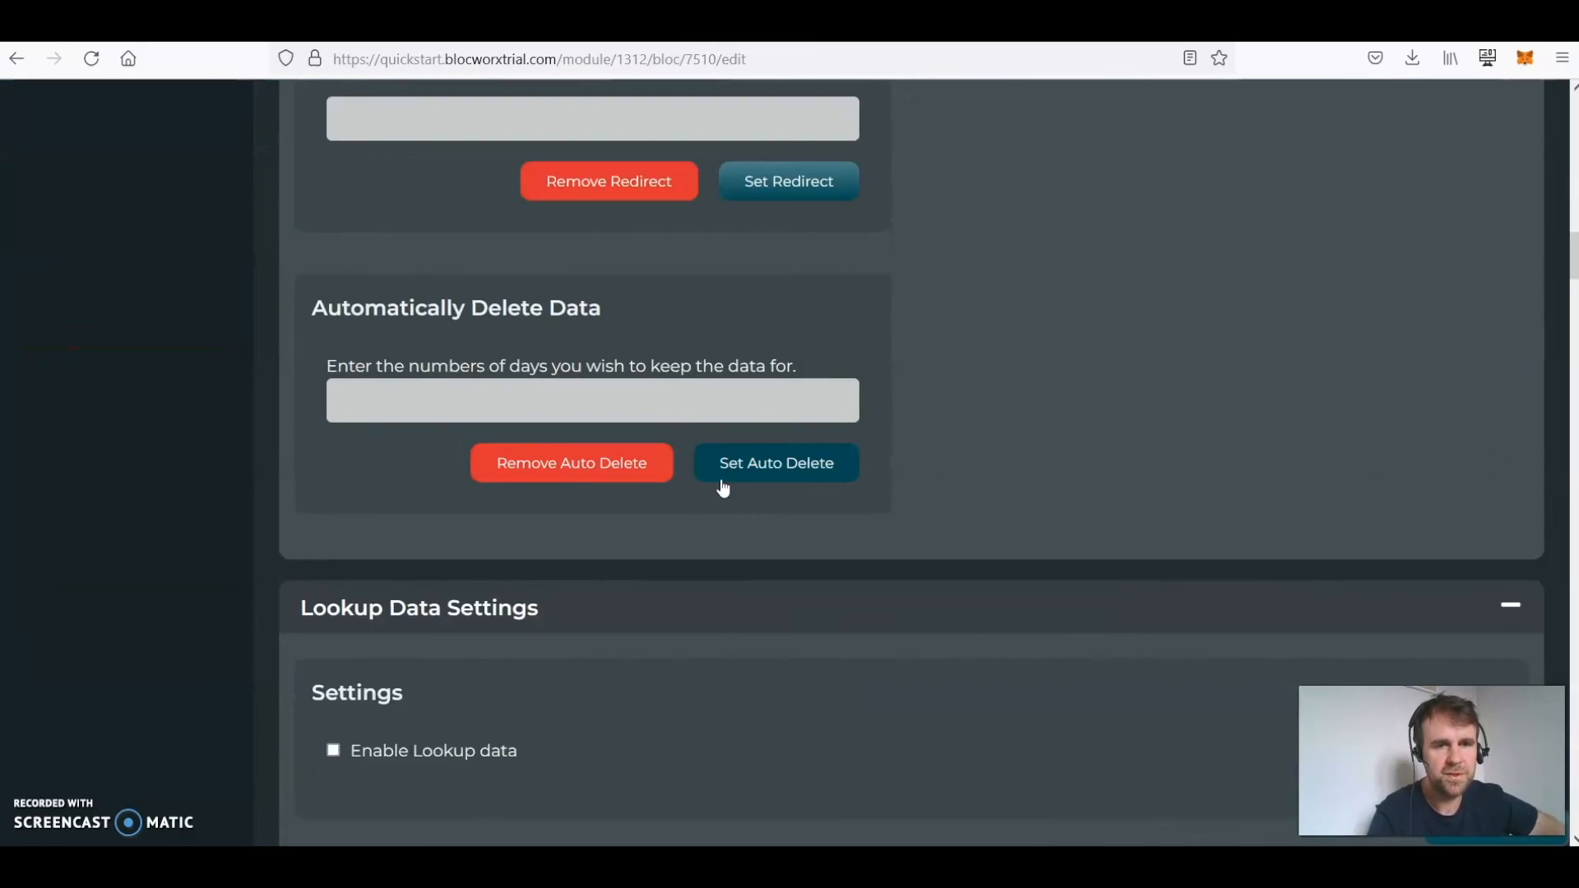
{"action": "scroll", "coordinate": [724, 488], "scroll_direction": "down", "scroll_amount": 8}
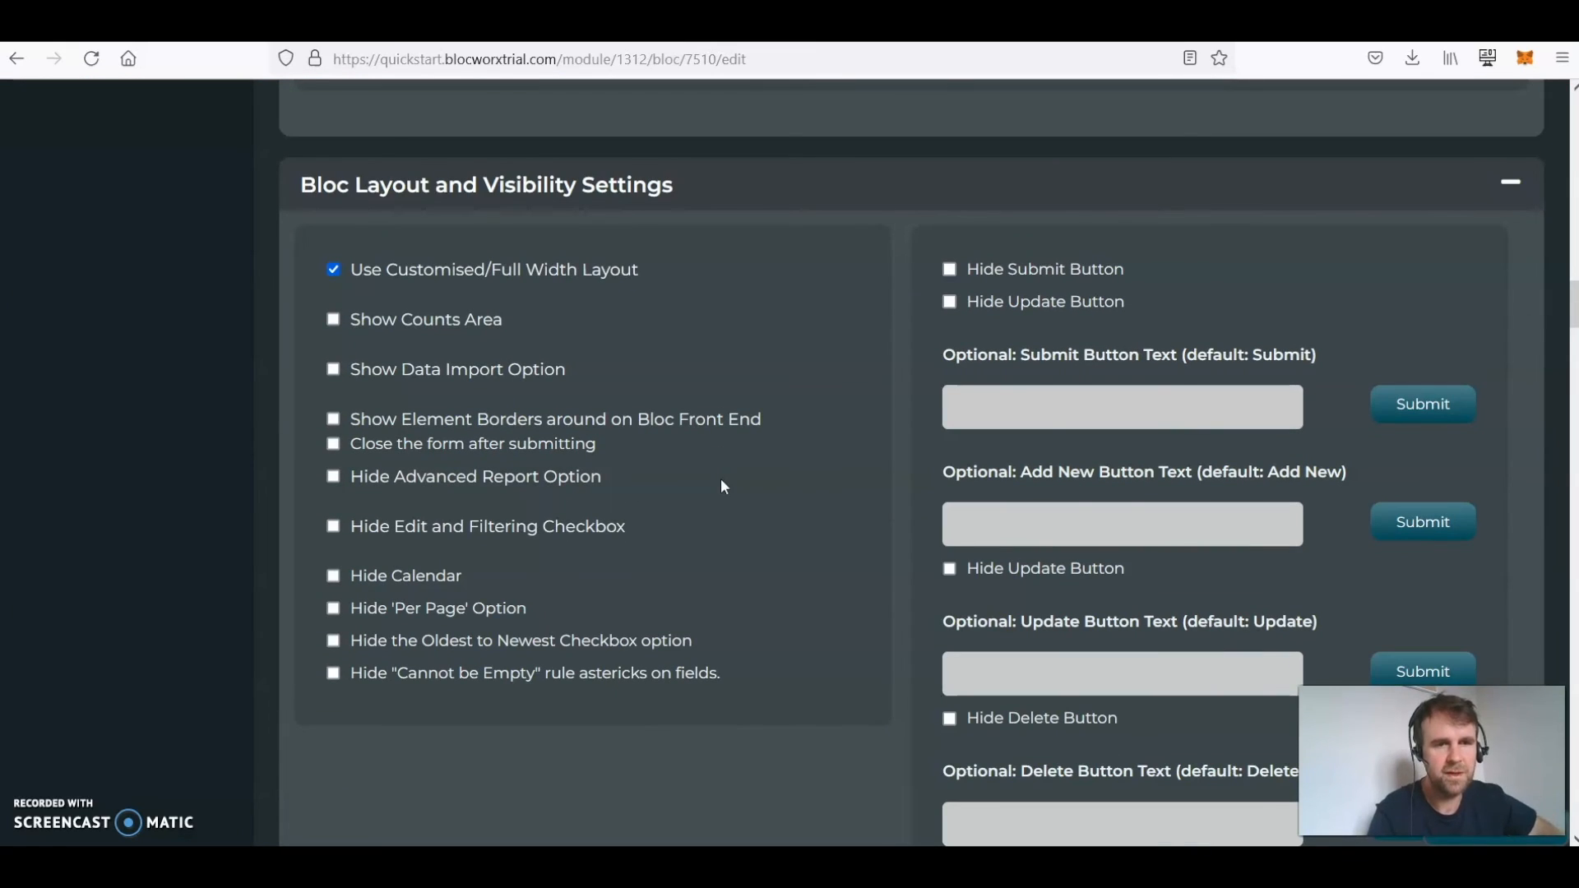
{"action": "key", "text": "ctrl+f"}
{"action": "type", "text": "Edit L"}
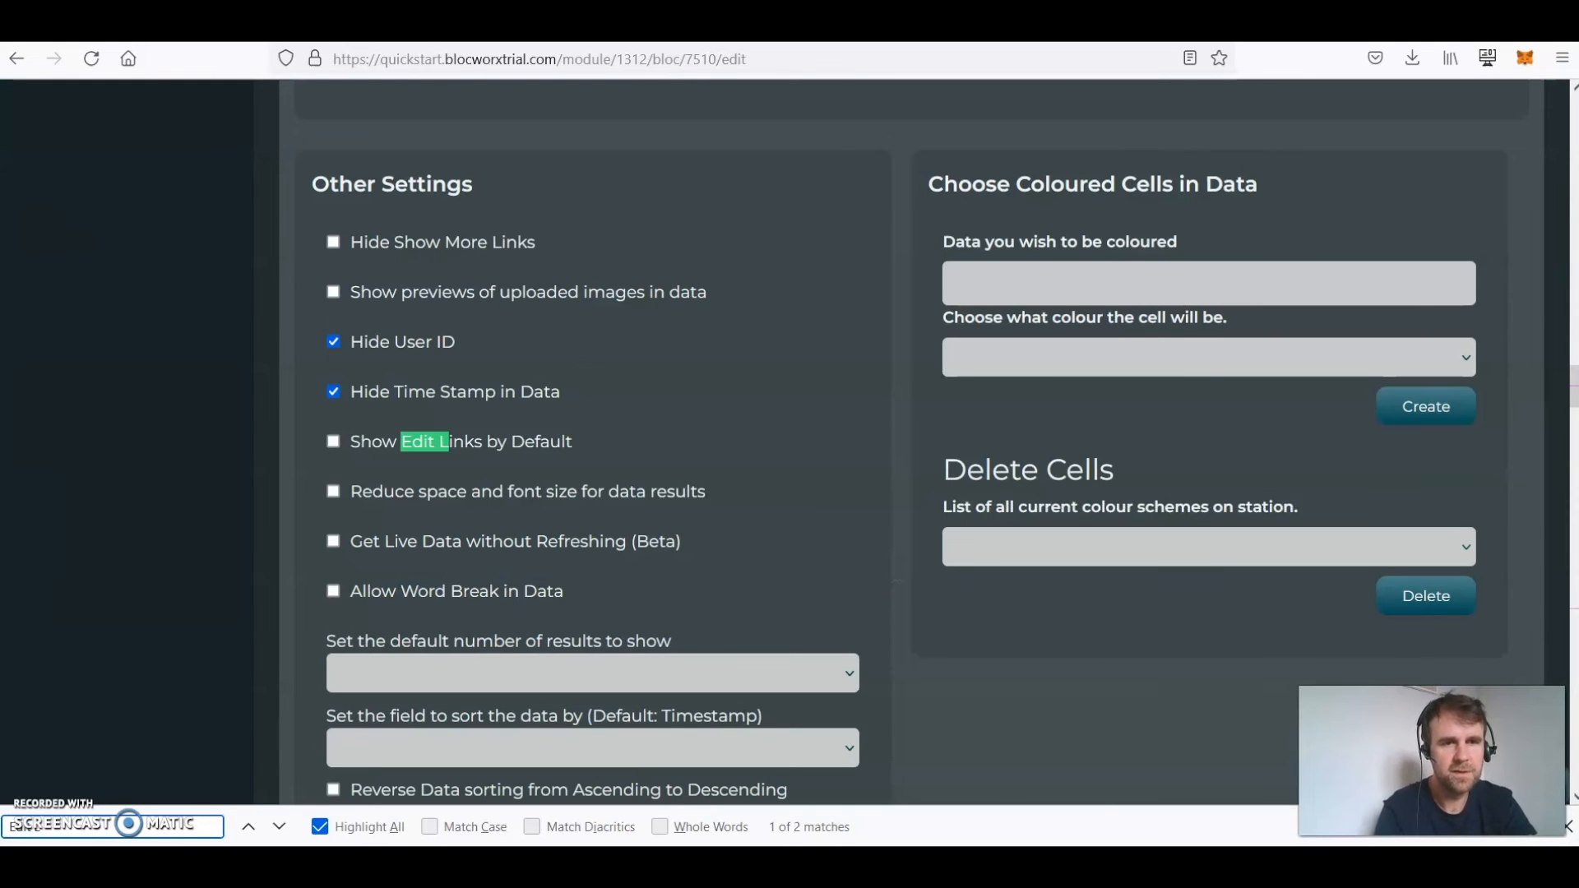
{"action": "left_click", "coordinate": [333, 441]}
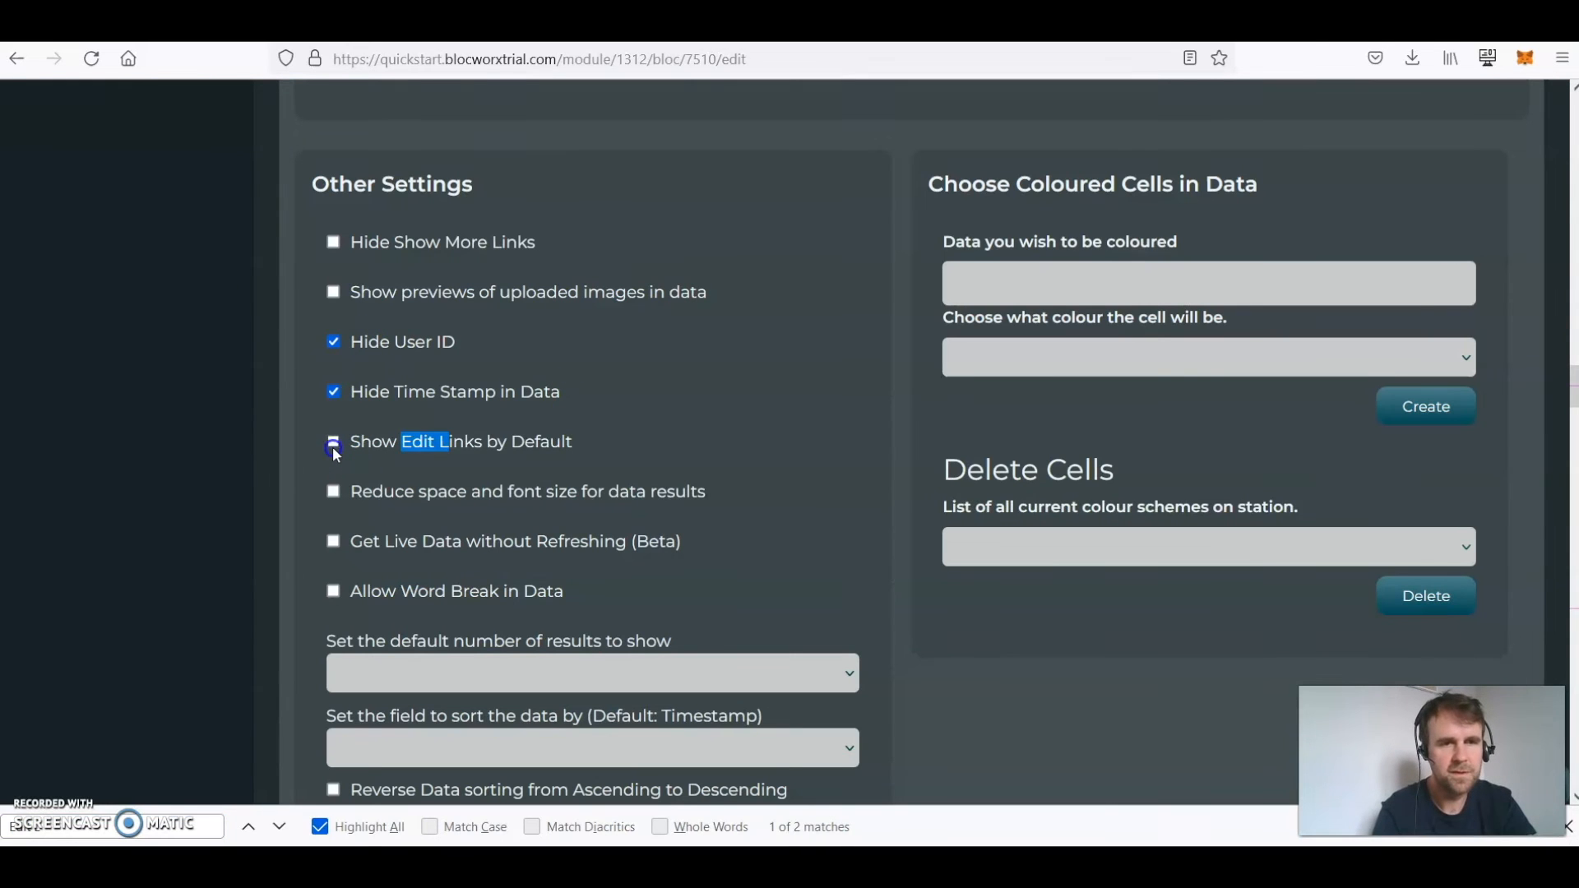
Close the page search and return the To Do List bloc to its front end.
{"action": "scroll", "coordinate": [602, 301], "scroll_direction": "up", "scroll_amount": 3}
{"action": "scroll", "coordinate": [602, 301], "scroll_direction": "up", "scroll_amount": 6}
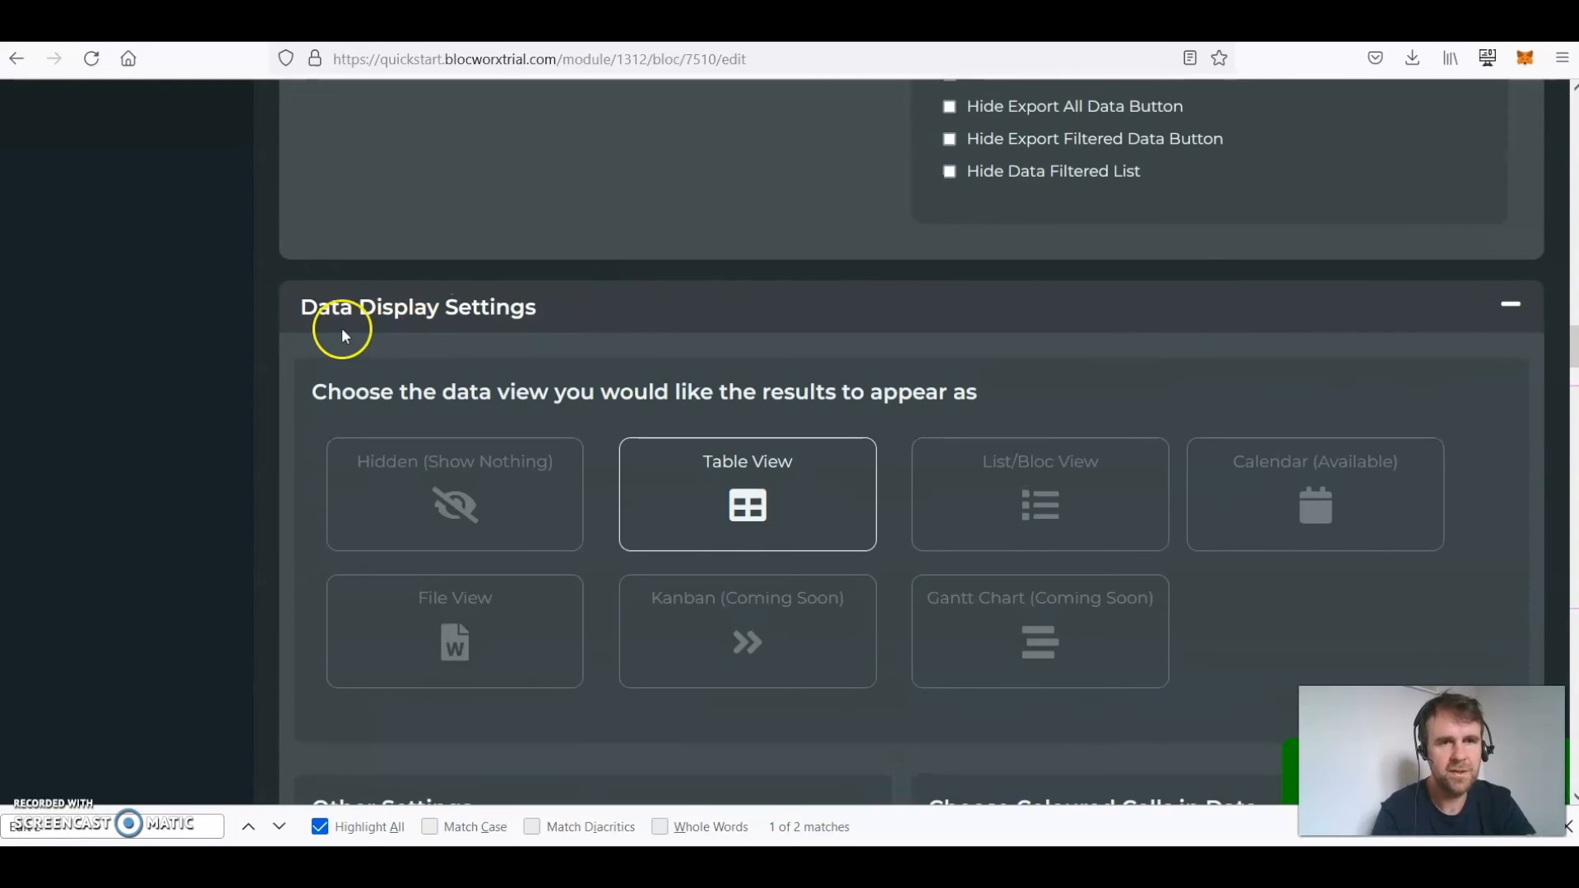
{"action": "scroll", "coordinate": [430, 148], "scroll_direction": "up", "scroll_amount": 15}
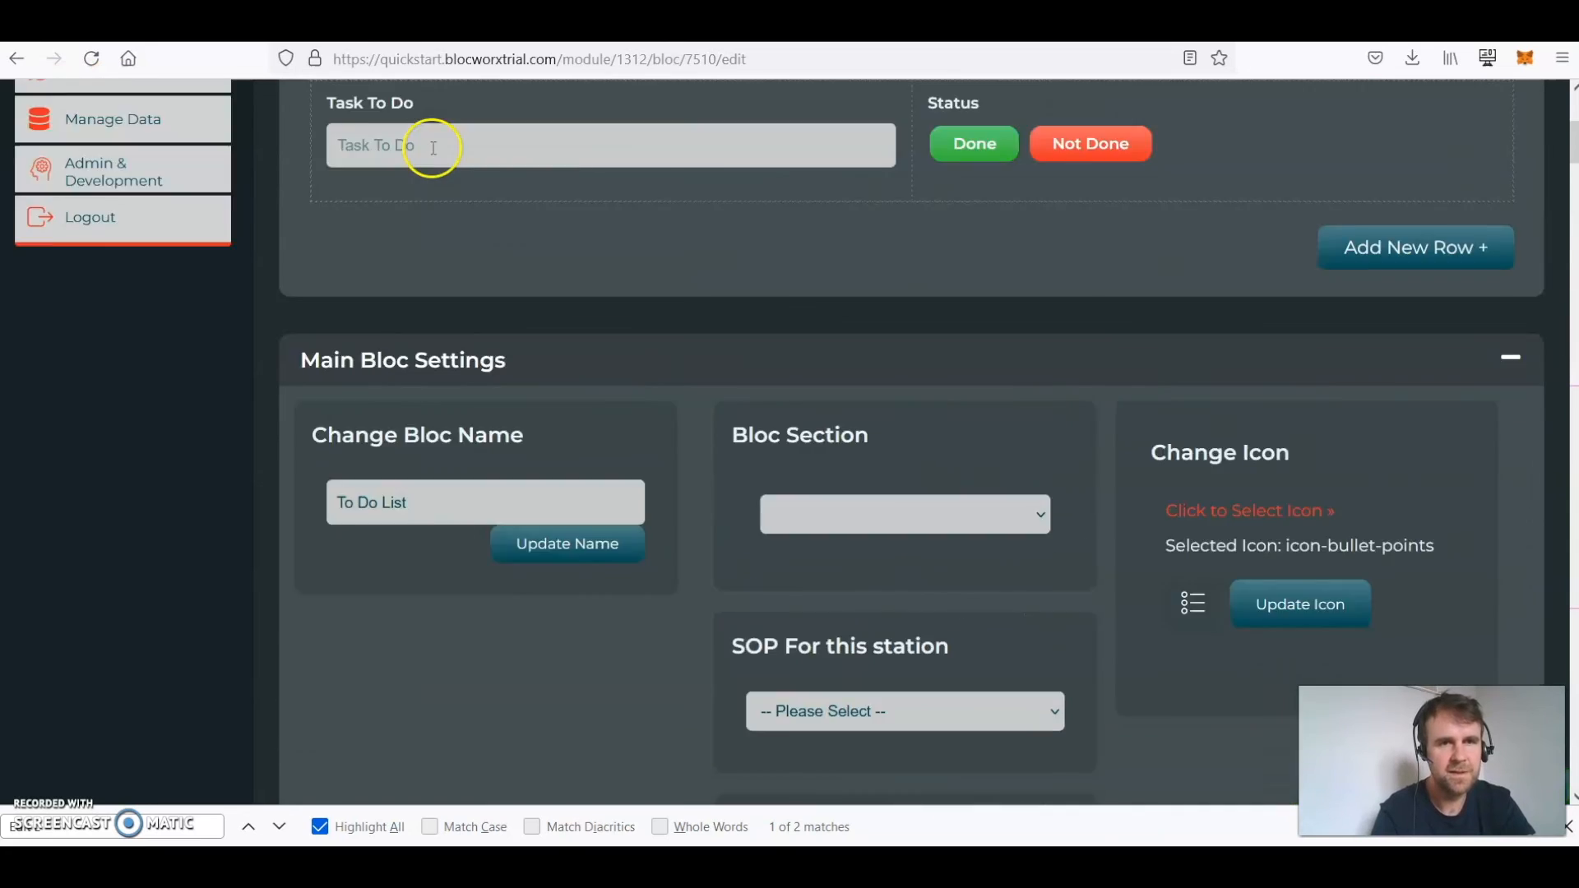
{"action": "left_click", "coordinate": [1571, 831]}
{"action": "left_click", "coordinate": [546, 330]}
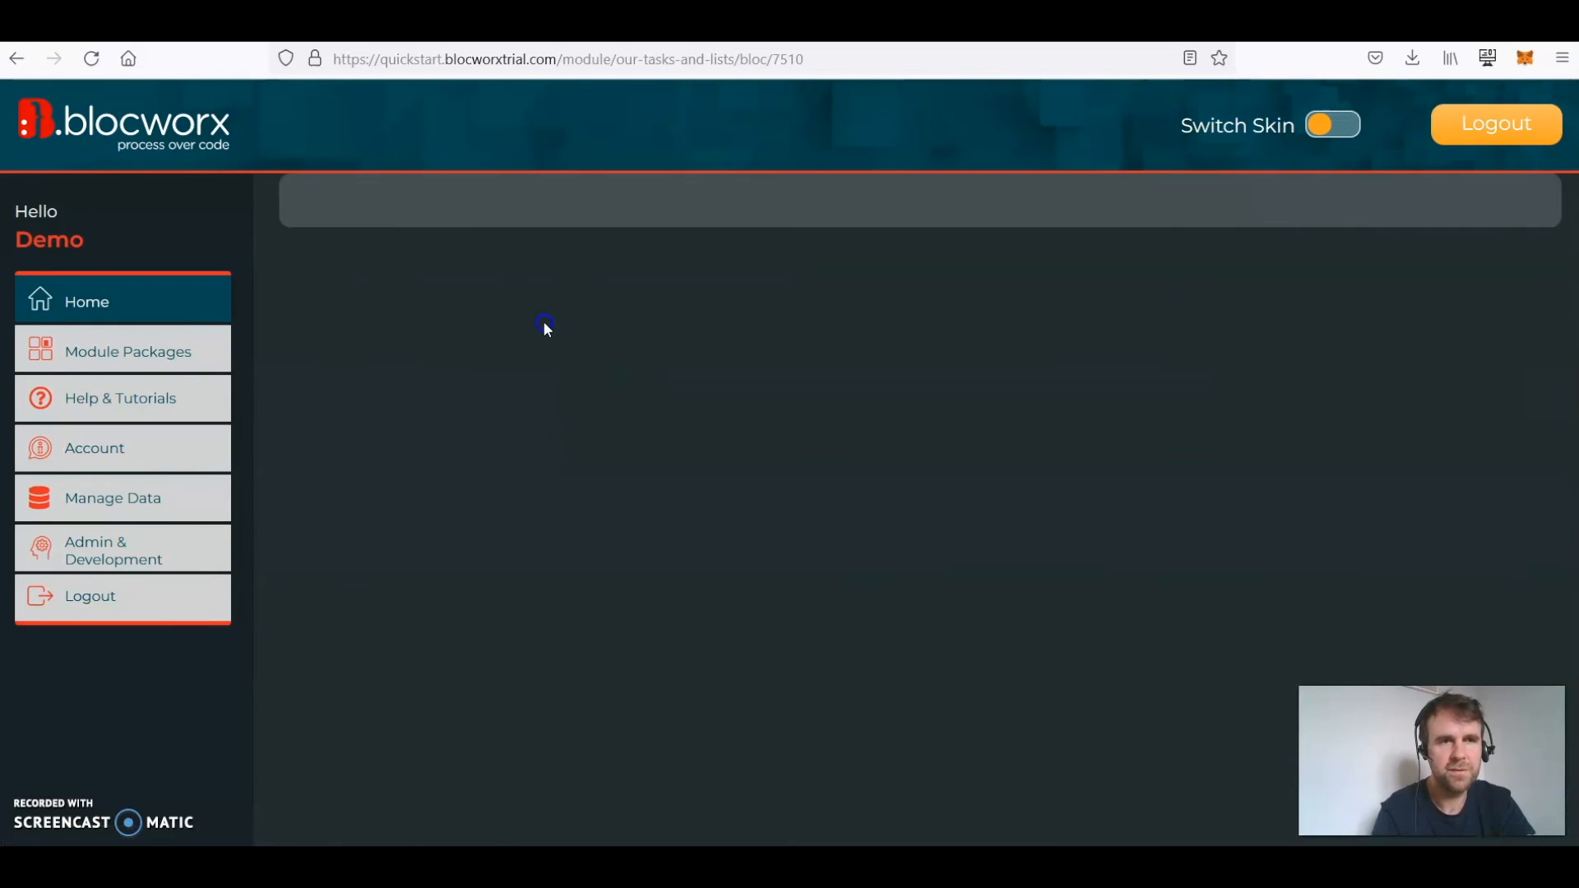
Edit the Buy Milk task in the To Do List, set its status to Done, update it, and check the list.
{"action": "scroll", "coordinate": [776, 399], "scroll_direction": "down", "scroll_amount": 2}
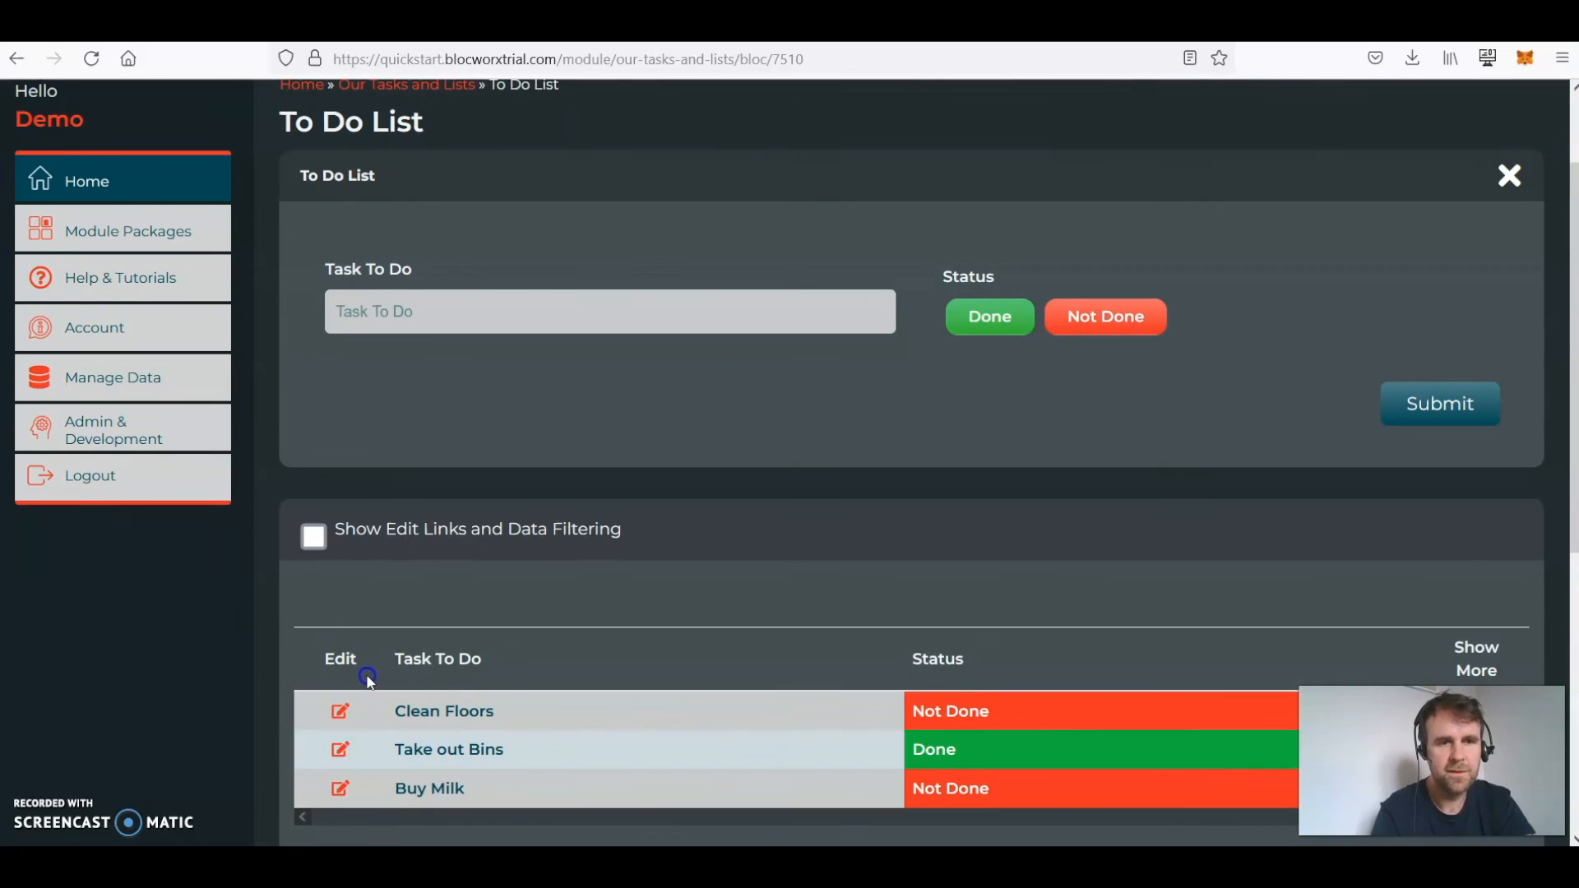
{"action": "scroll", "coordinate": [379, 769], "scroll_direction": "down", "scroll_amount": 1}
{"action": "left_click", "coordinate": [340, 758]}
{"action": "scroll", "coordinate": [694, 592], "scroll_direction": "up", "scroll_amount": 2}
{"action": "left_click", "coordinate": [971, 435]}
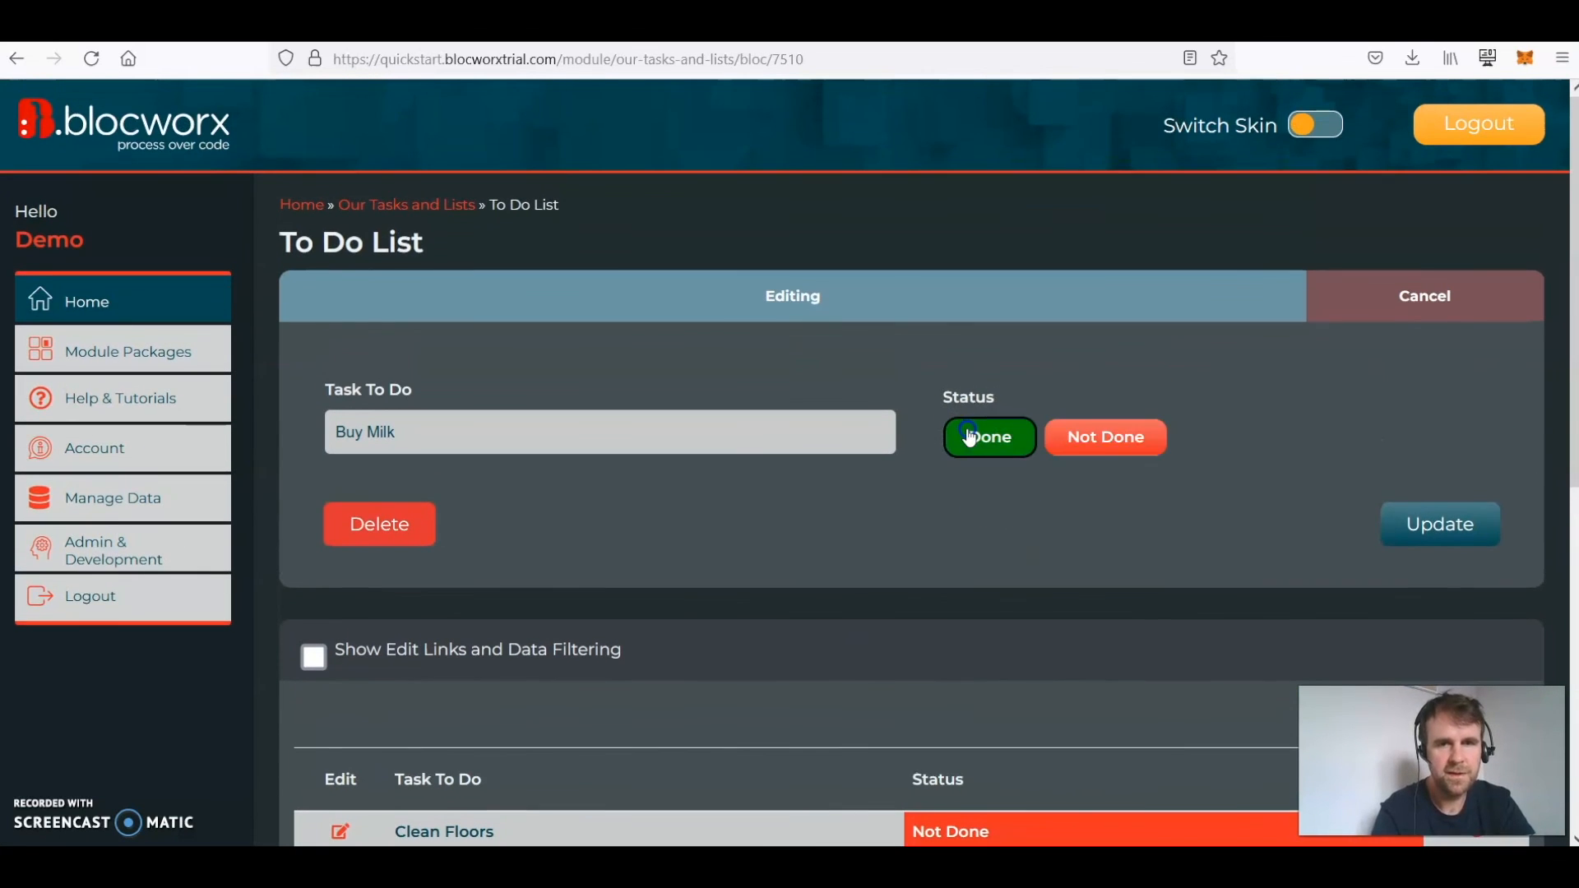
{"action": "left_click", "coordinate": [1472, 523]}
{"action": "scroll", "coordinate": [1029, 611], "scroll_direction": "down", "scroll_amount": 3}
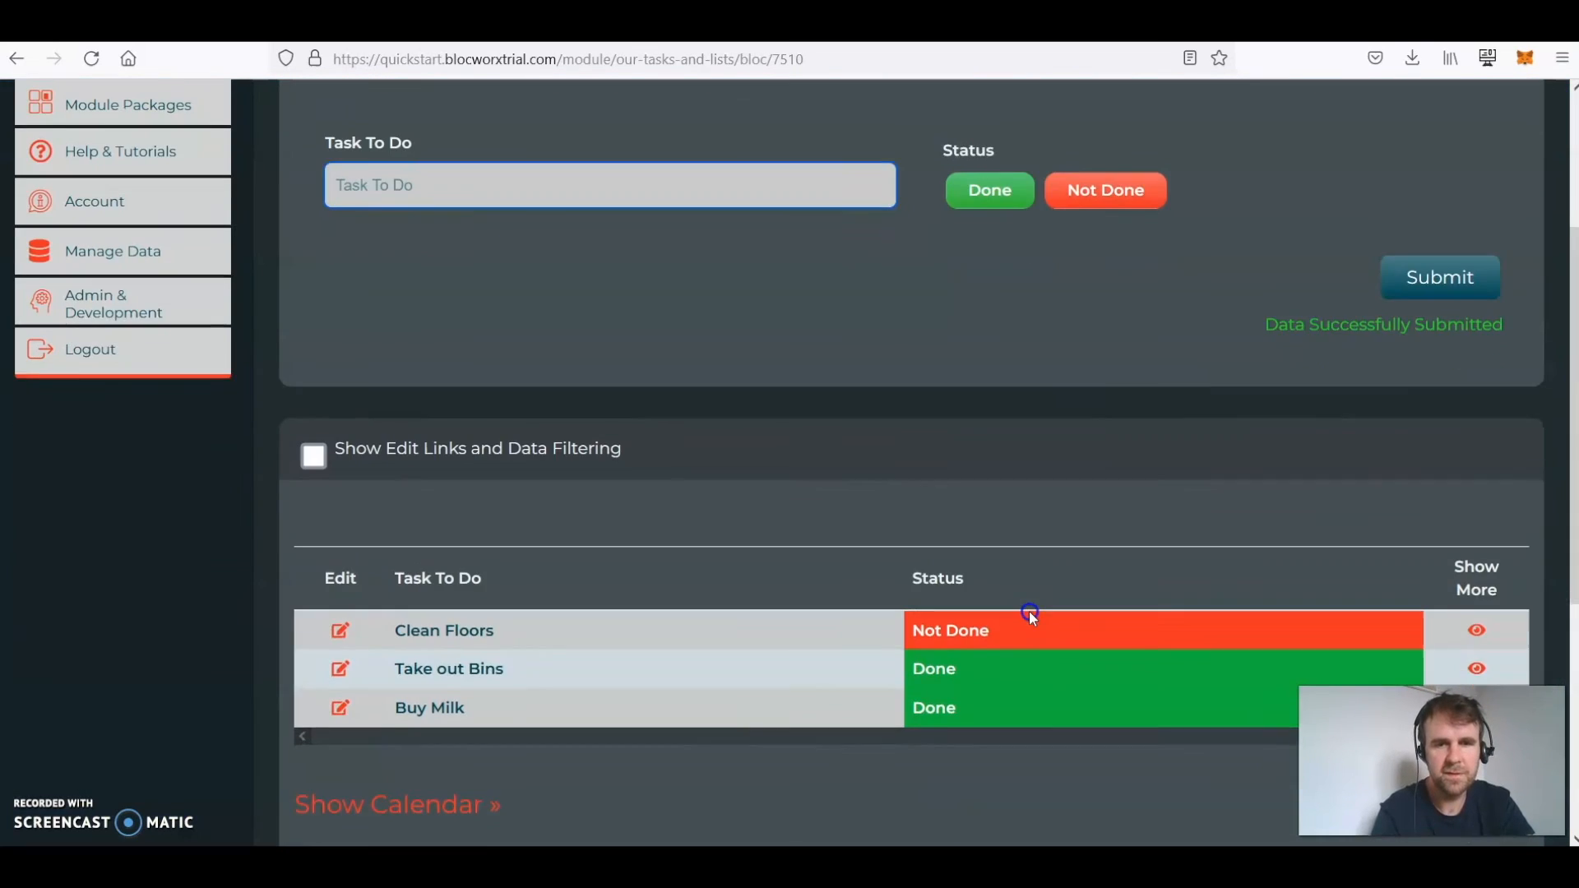
{"action": "scroll", "coordinate": [944, 658], "scroll_direction": "up", "scroll_amount": 3}
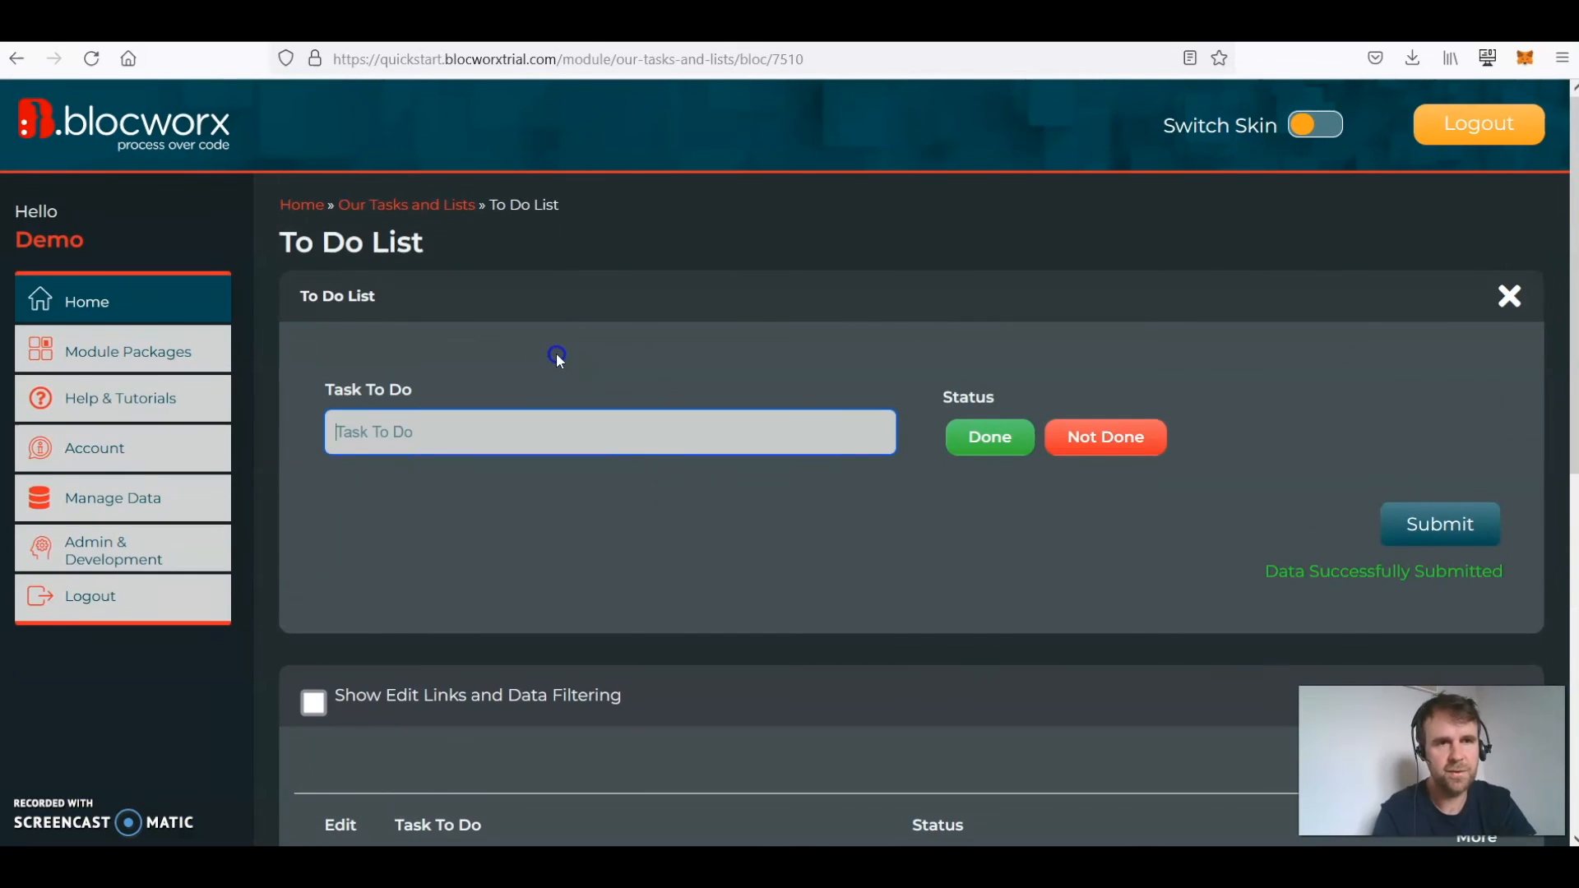
{"action": "left_click", "coordinate": [376, 305]}
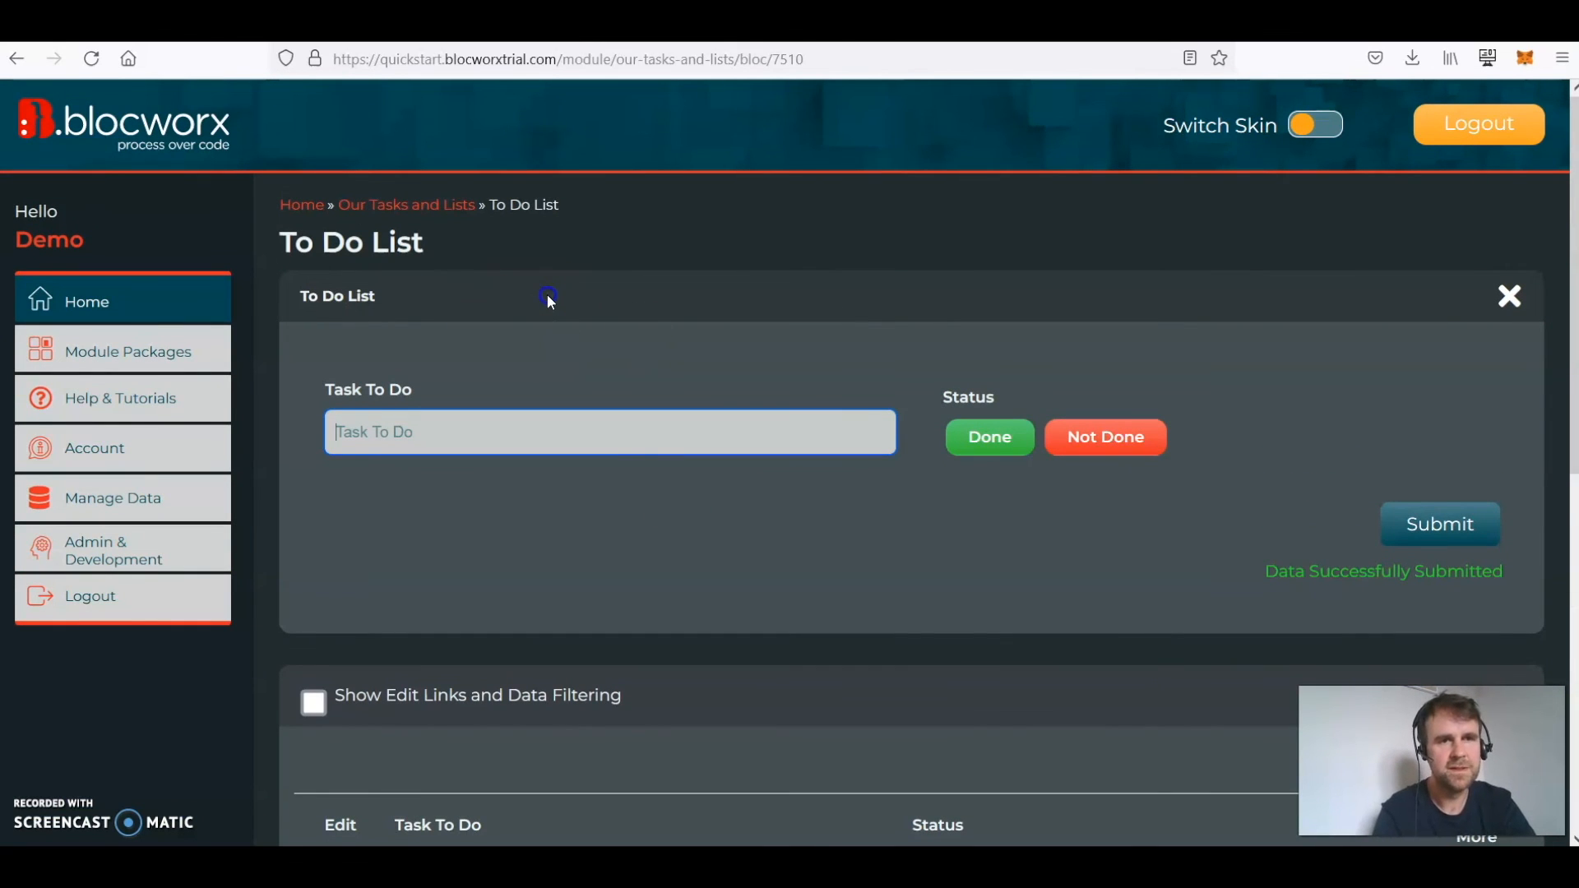
{"action": "left_click", "coordinate": [553, 439]}
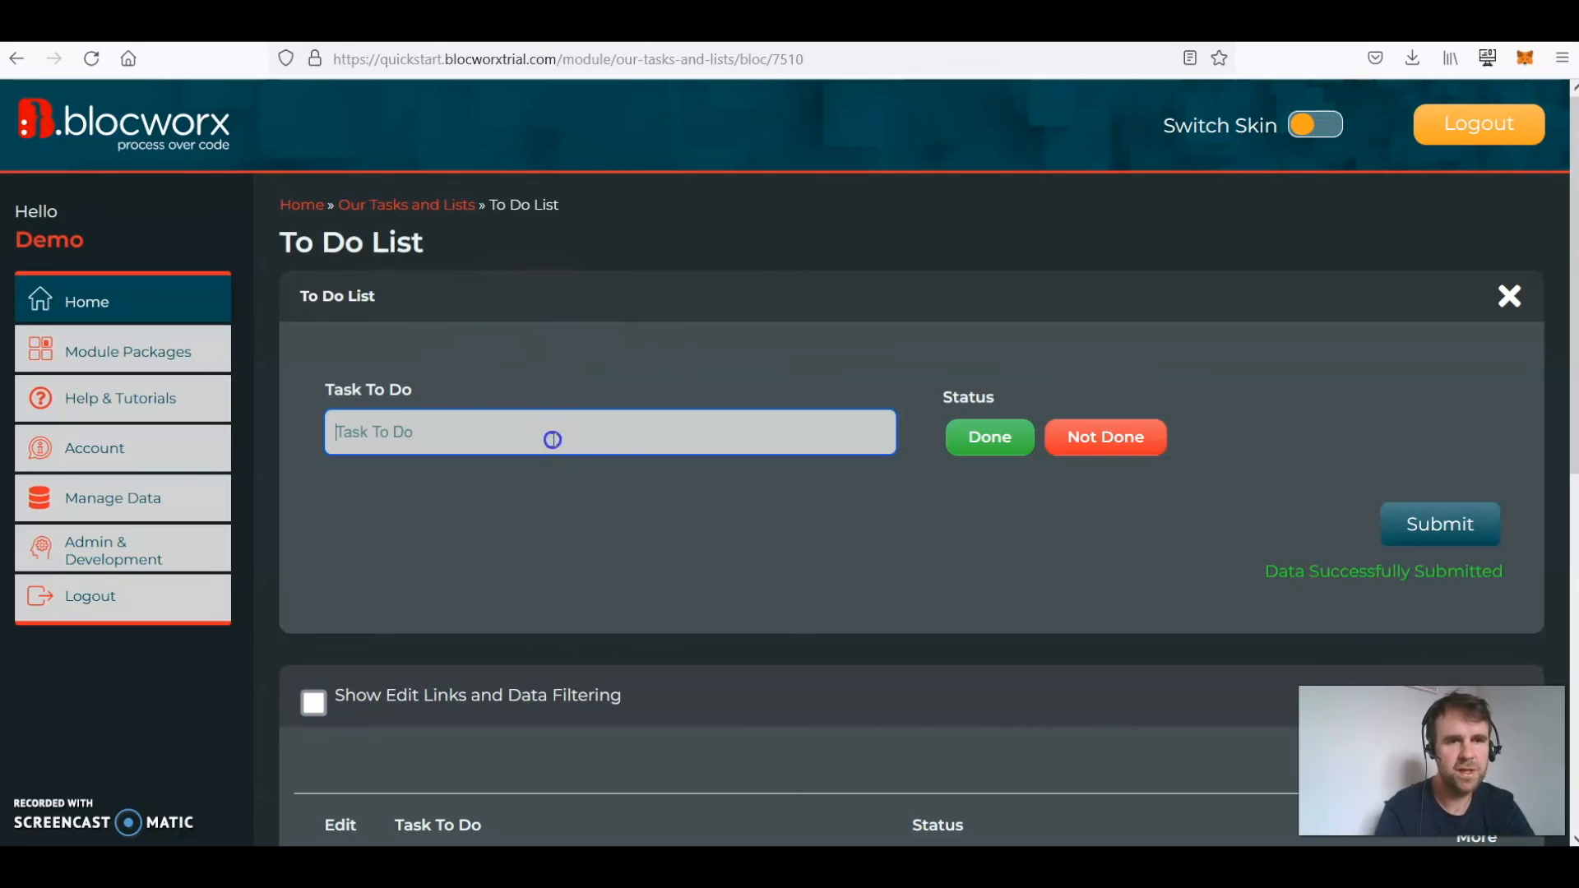